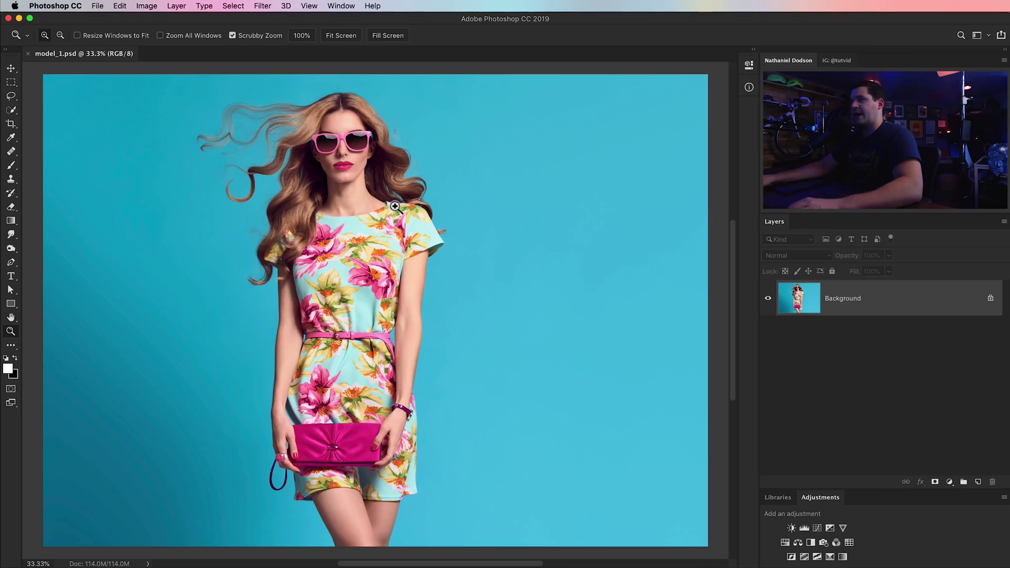
Scrubby-zoom from 33.3% in toward the model's face and pink sunglasses.
mouse_move(349, 151)
mouse_down()
mouse_move(355, 136)
mouse_move(362, 351)
mouse_up()
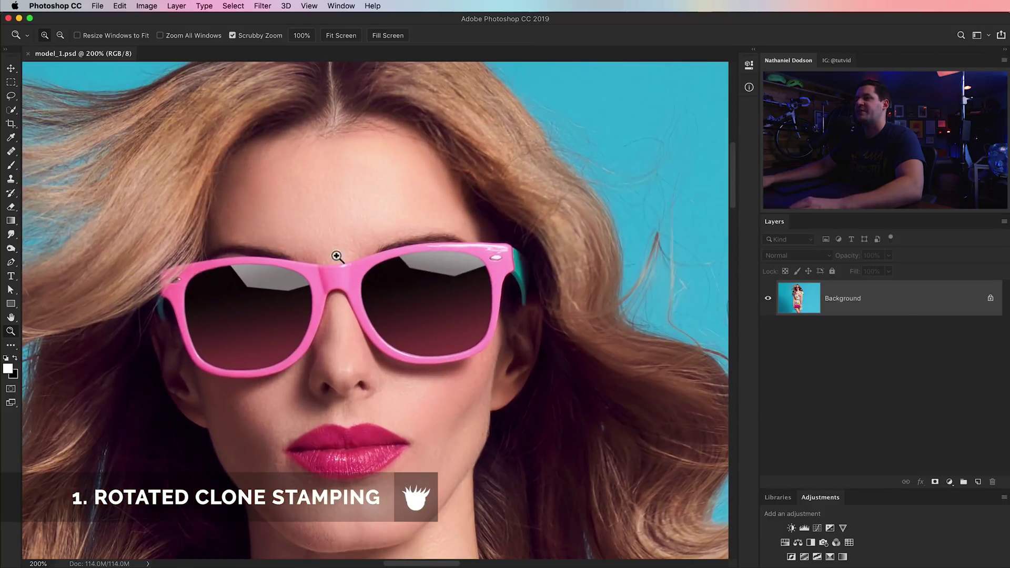
Zoom to 300% centred on the sunglasses and select the Clone Stamp tool.
drag(388, 284, 419, 227)
click(368, 221)
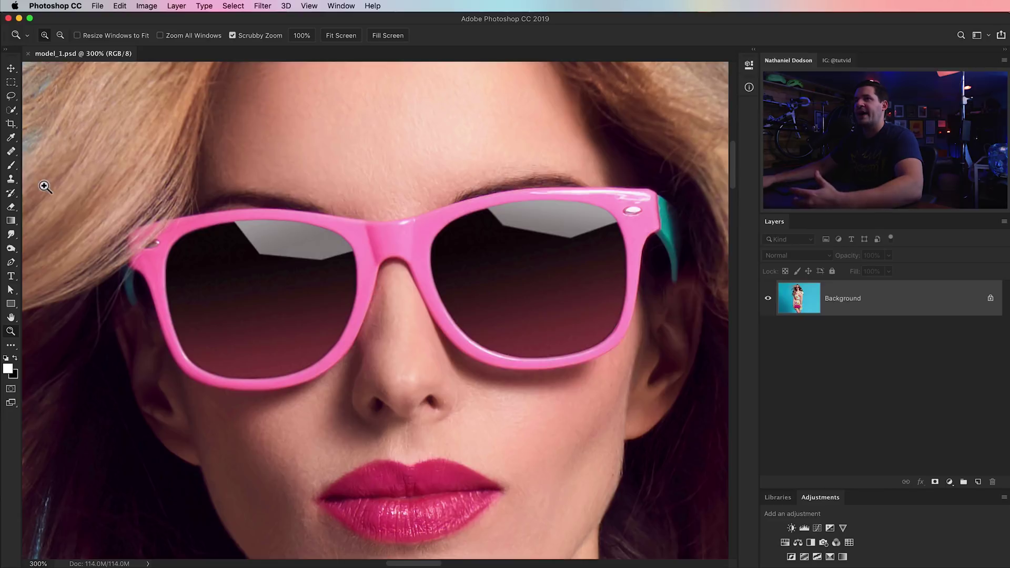
click(12, 180)
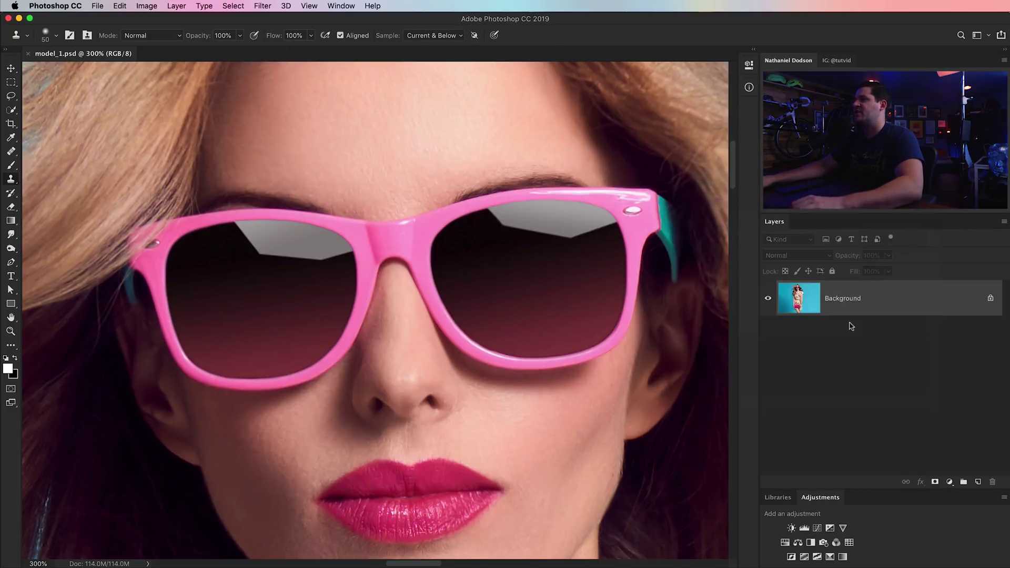
key(z)
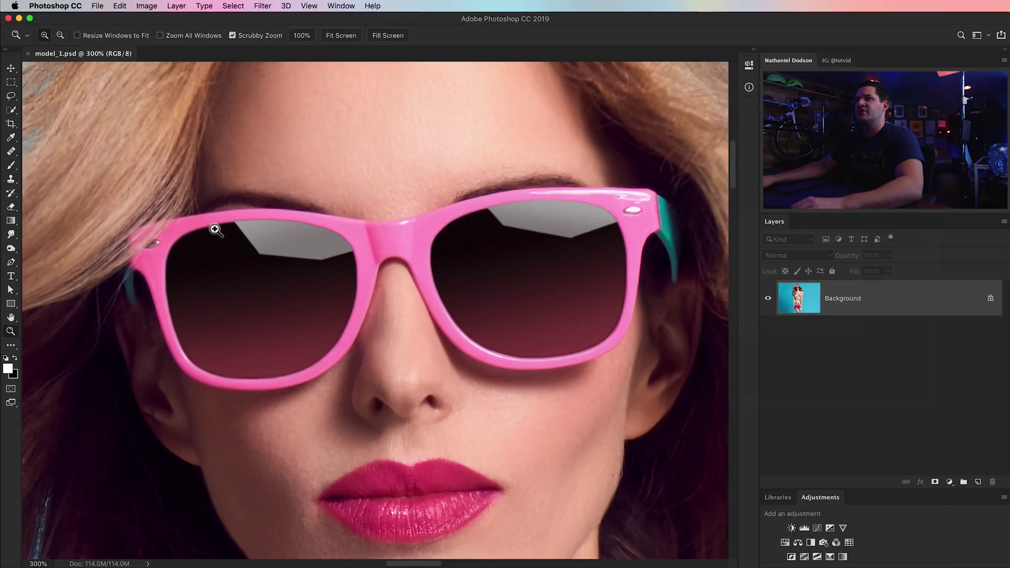
key(s)
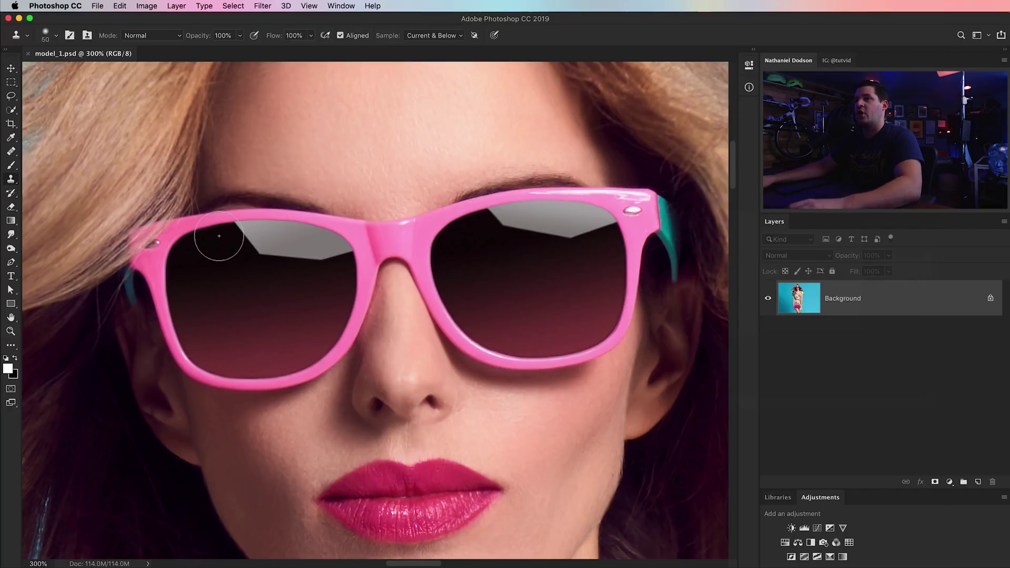
Trial-clone the dark lens over the left lens glare, then undo the strokes.
alt+click(206, 231)
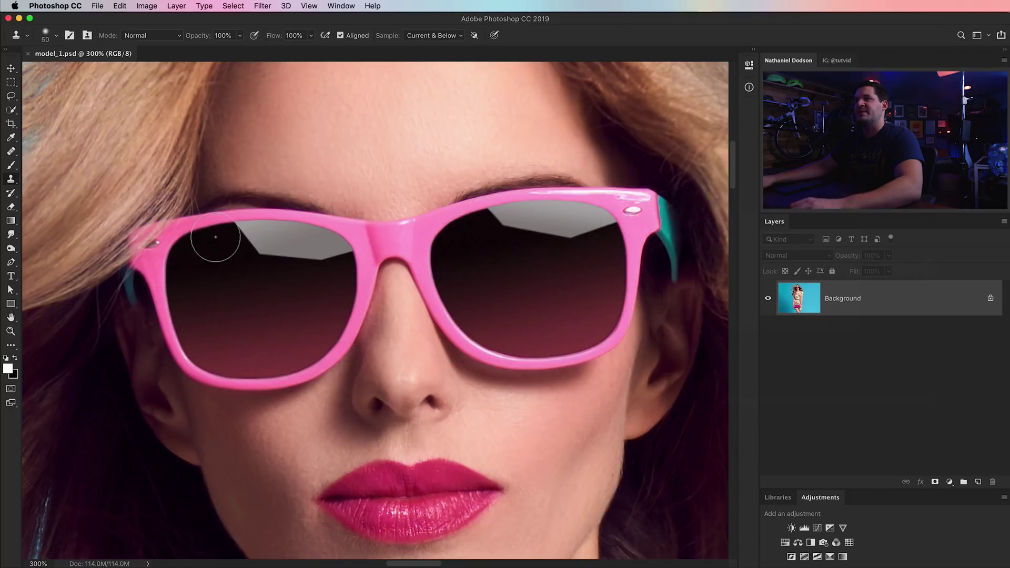
mouse_move(252, 231)
mouse_down()
mouse_move(315, 236)
mouse_move(325, 245)
mouse_move(253, 241)
mouse_move(316, 242)
mouse_move(356, 265)
mouse_up()
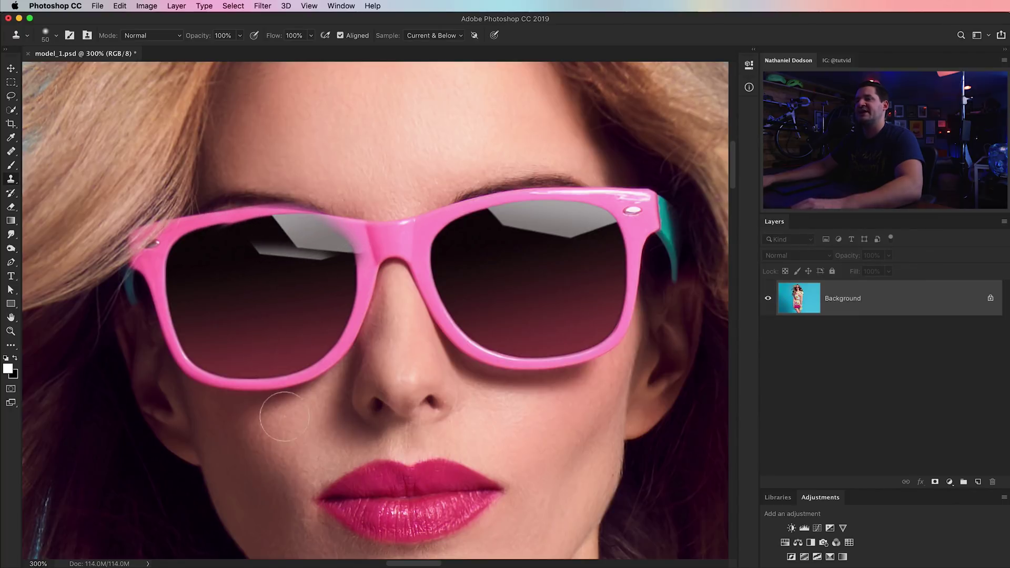
key(F12)
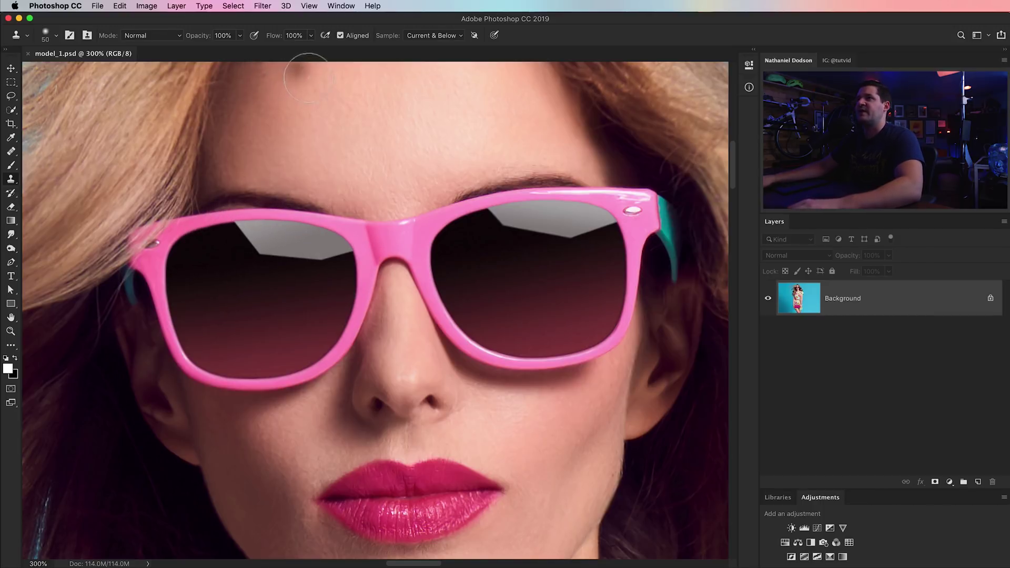
click(341, 7)
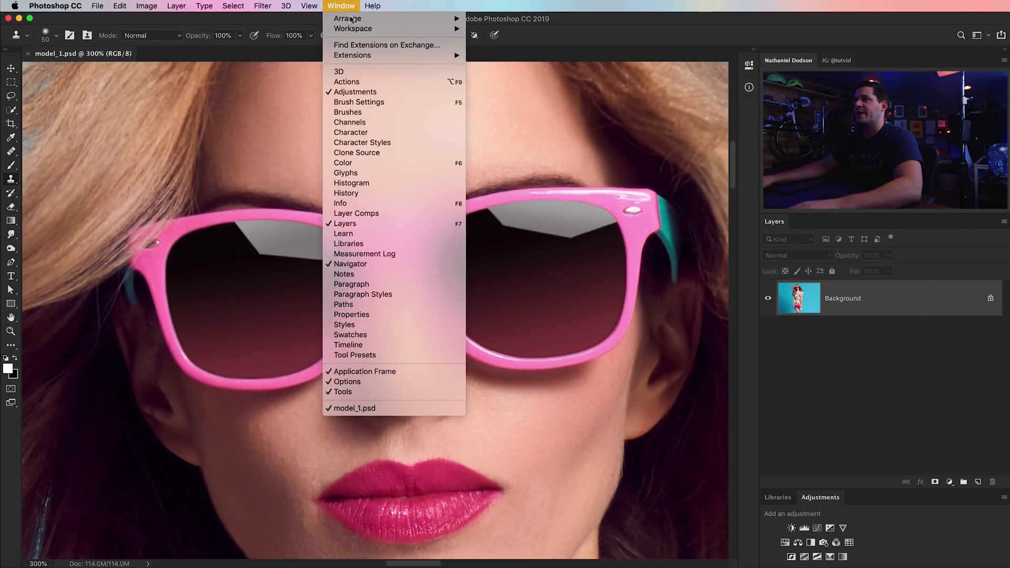
Show the Clone Source panel beside the image, sample the lens frame, and set rotation to 8°.
click(390, 153)
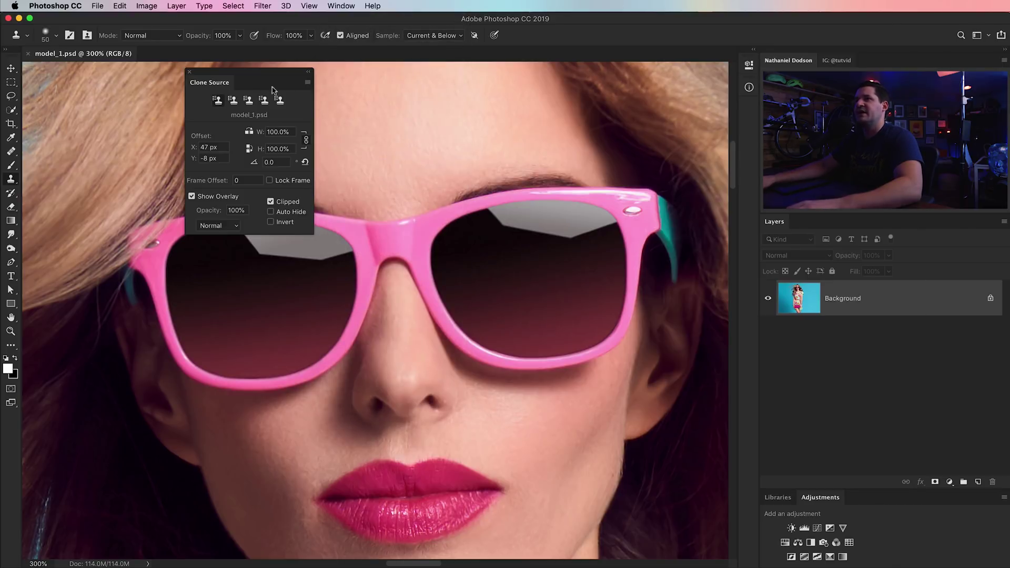
drag(253, 71, 100, 72)
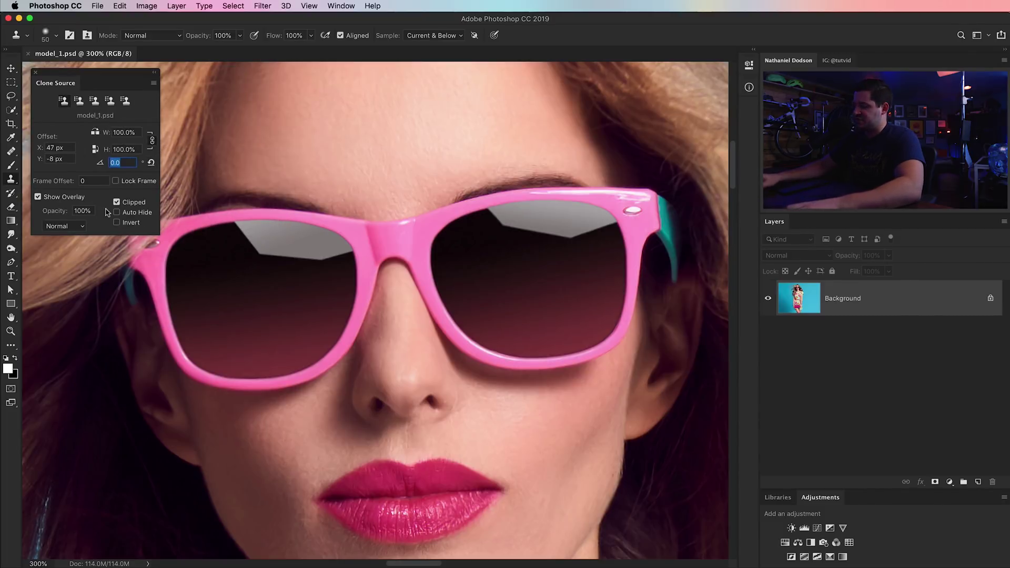
key(Tab)
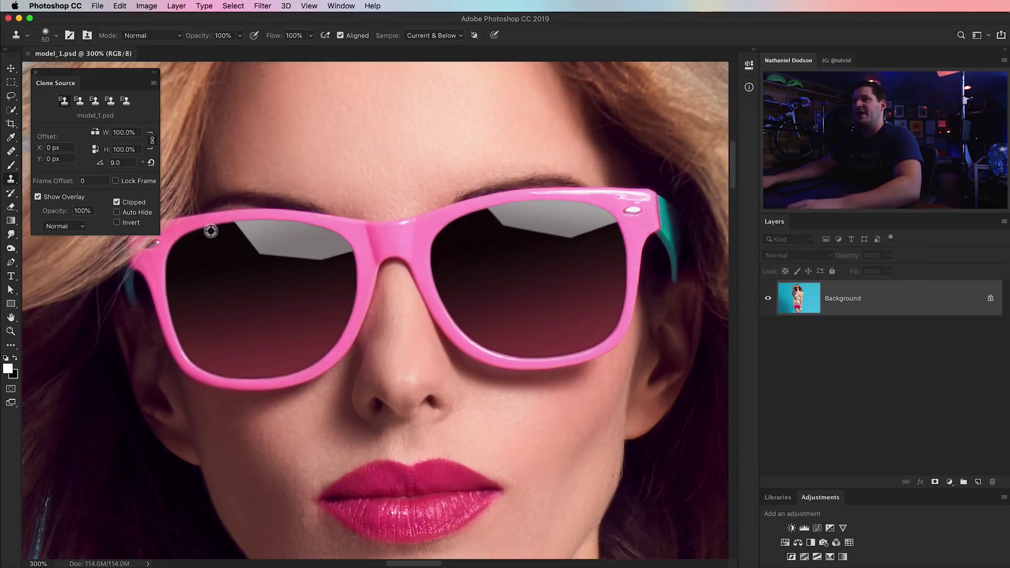
alt+click(211, 231)
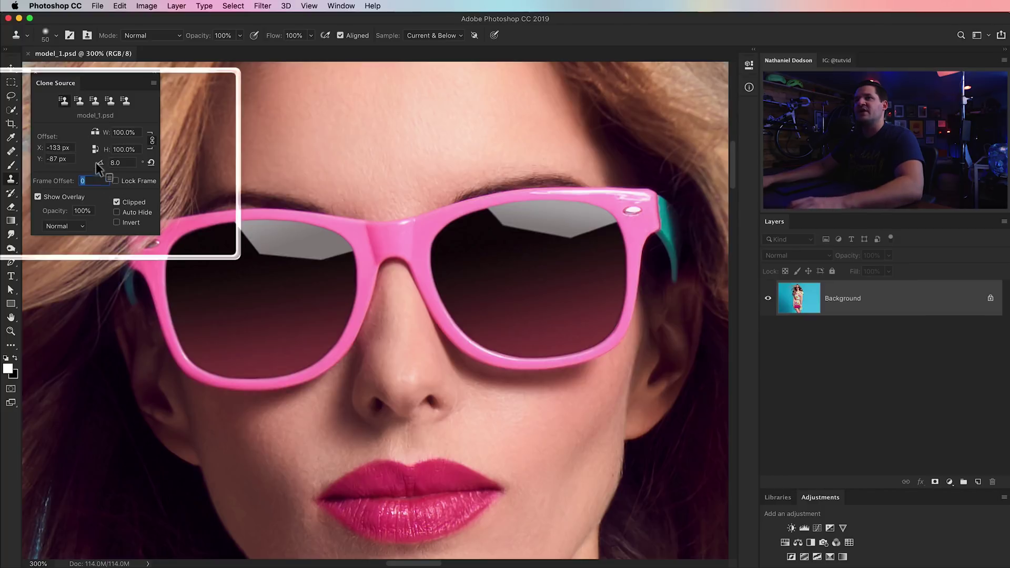
drag(99, 162, 102, 162)
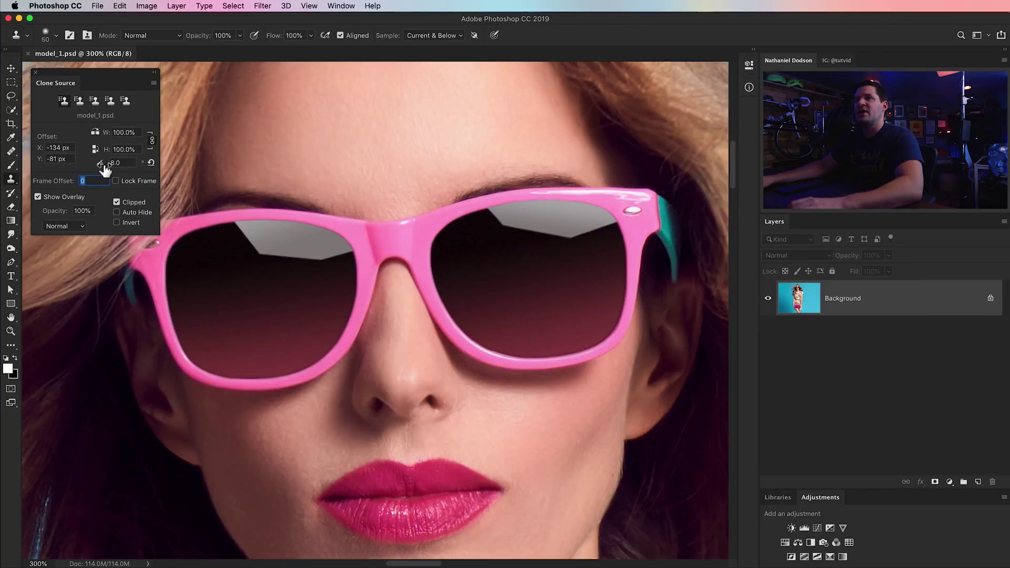
drag(104, 168, 102, 167)
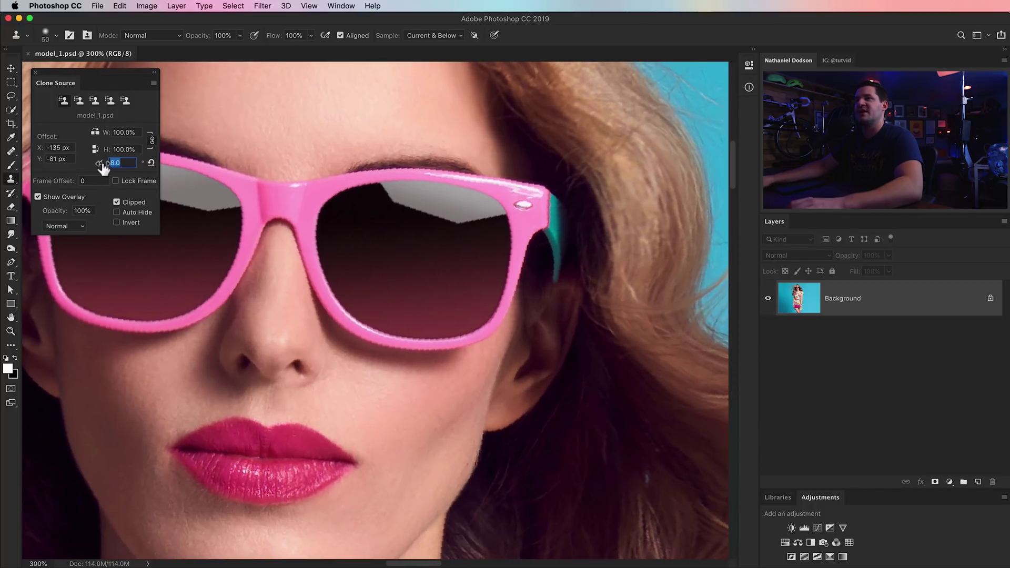
key(Tab)
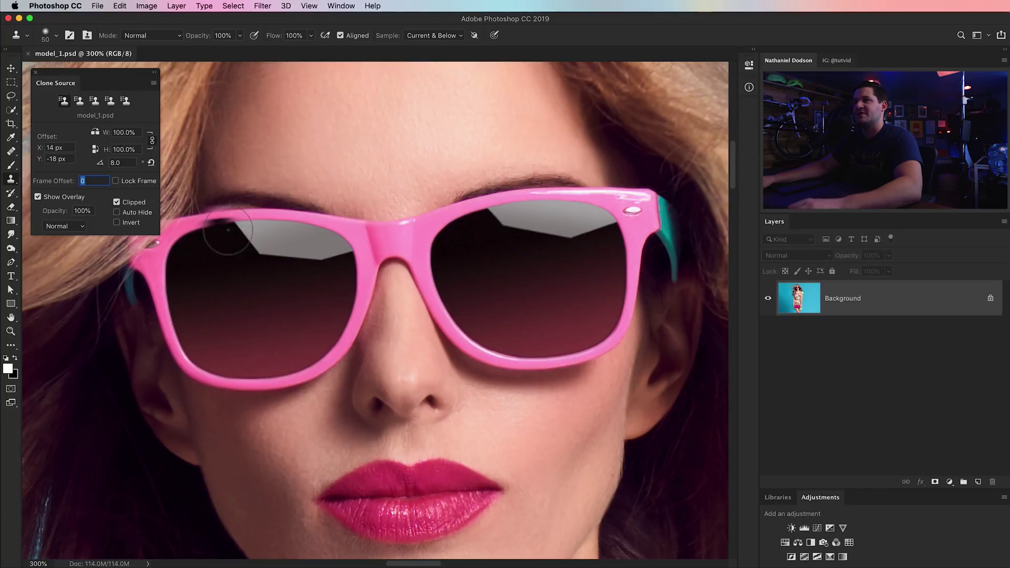
Resample the left lens frame, raise clone rotation to 10.1°, and paint over the grey glare.
alt+click(209, 230)
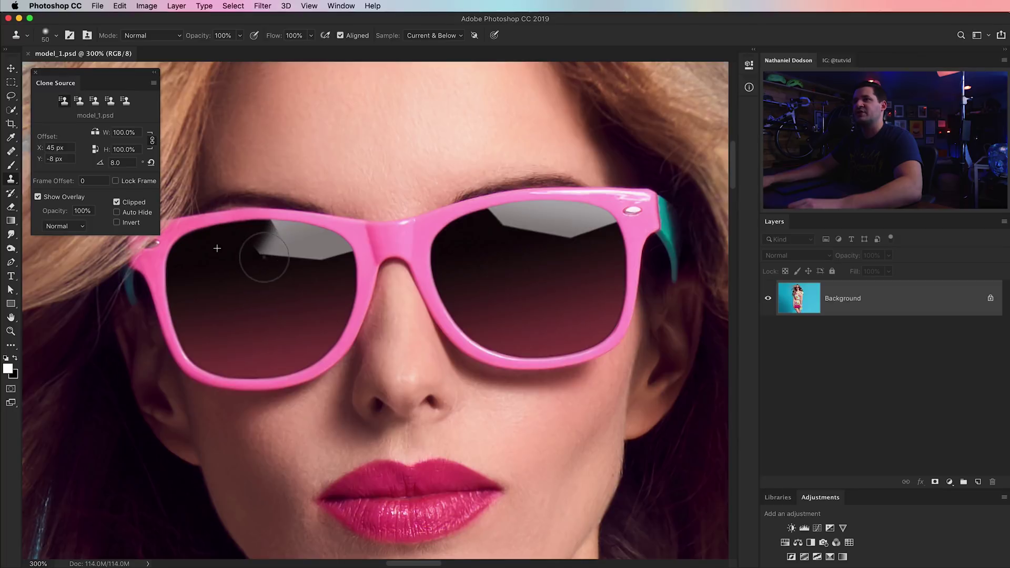
drag(284, 262, 287, 229)
drag(103, 168, 114, 168)
alt+click(256, 227)
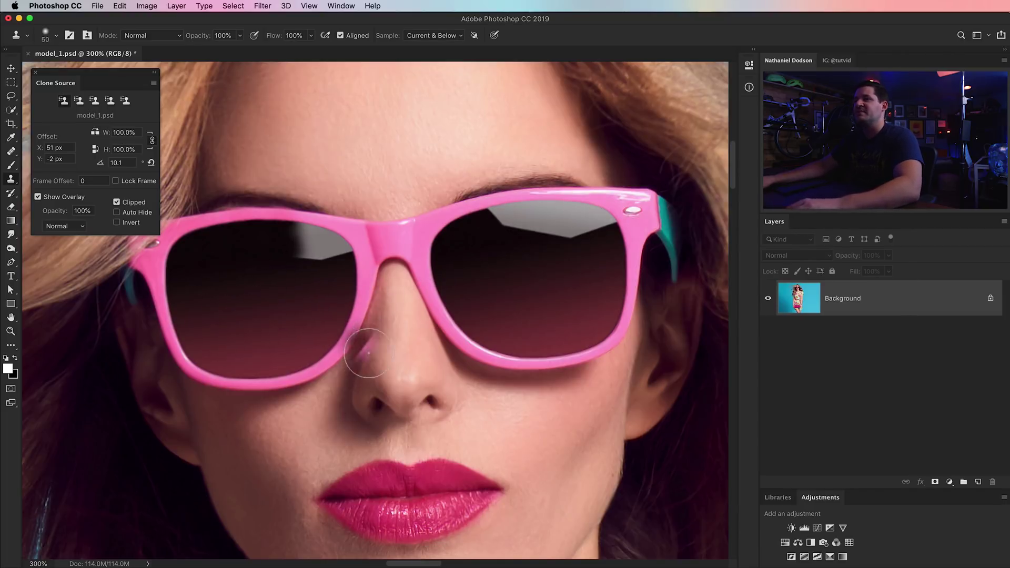
drag(323, 236, 334, 275)
drag(477, 510, 447, 291)
Zoom in on the lower lip, sample it, and undo a stray clone patch below the corner.
key(z)
click(426, 311)
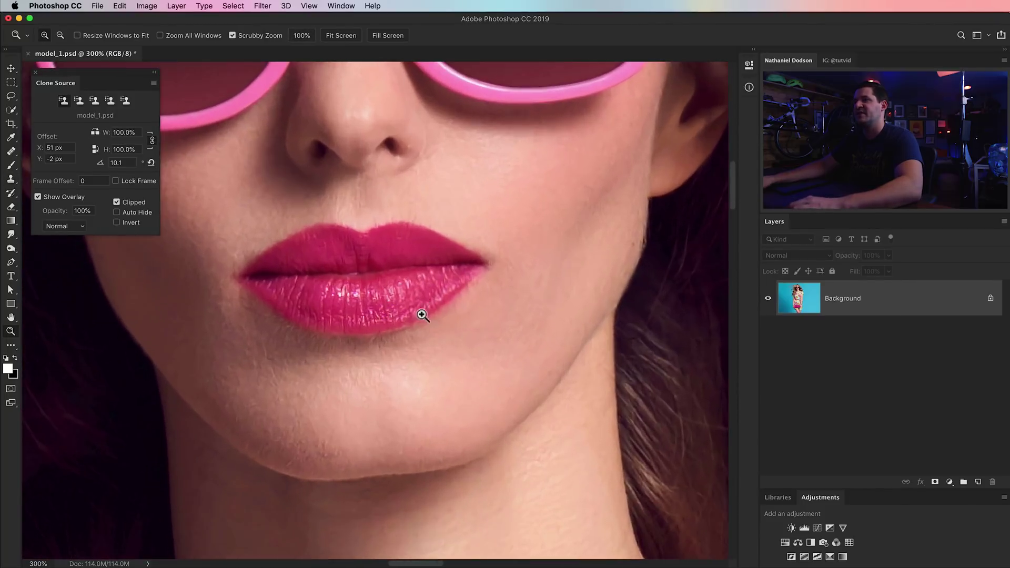
click(432, 305)
click(433, 305)
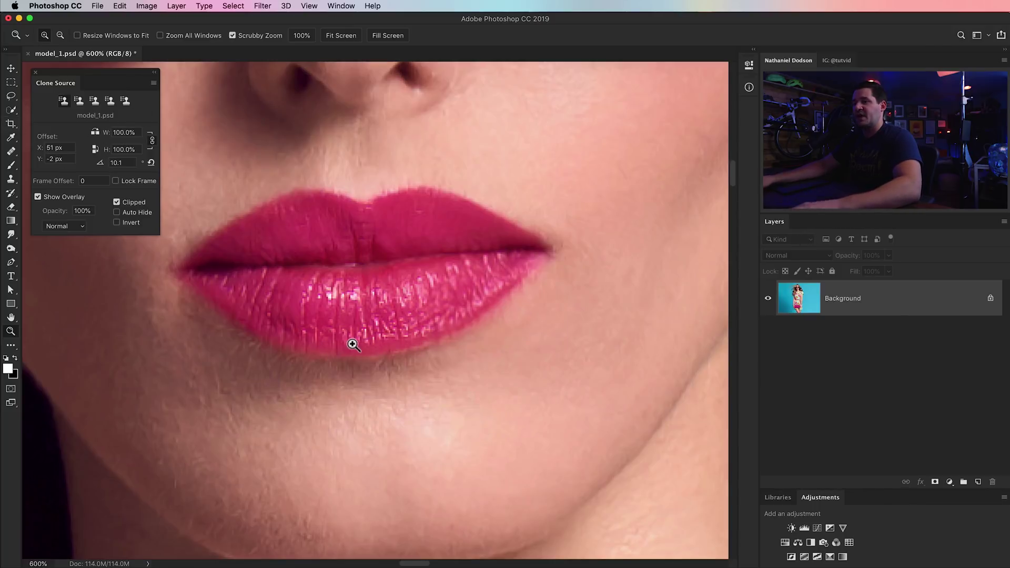
key(s)
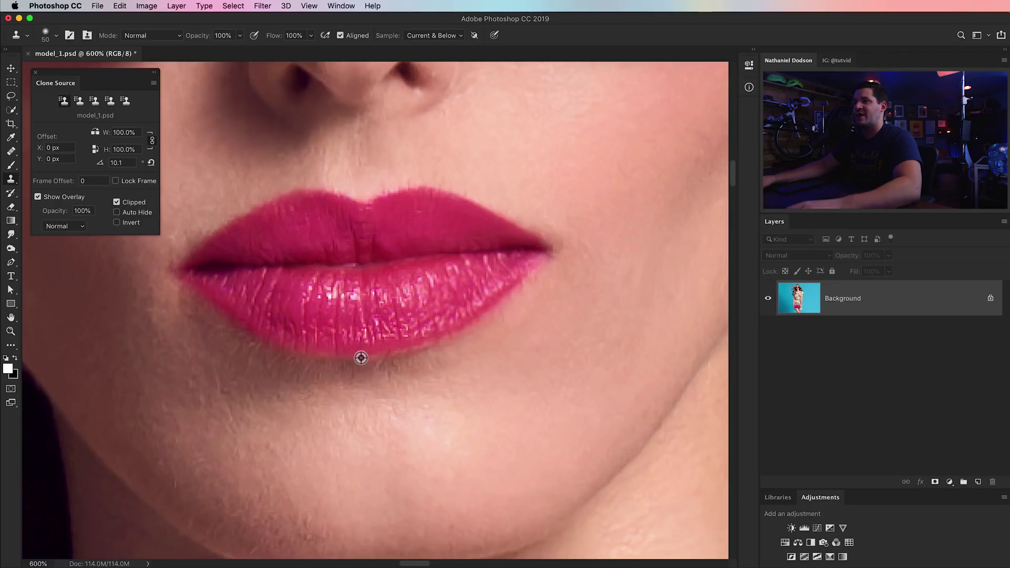
alt+click(360, 357)
mouse_move(500, 354)
mouse_down()
mouse_move(514, 342)
mouse_move(503, 322)
mouse_up()
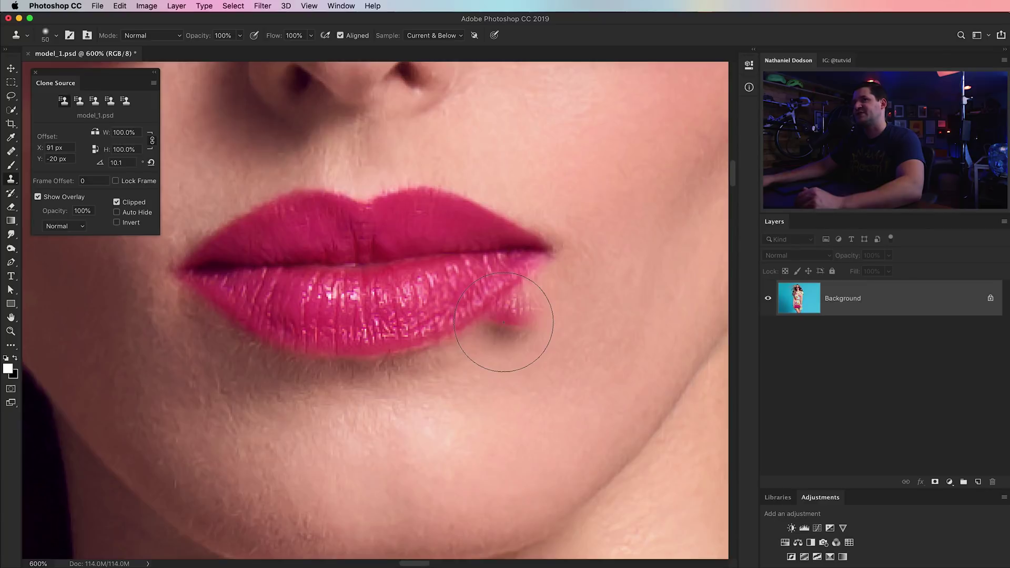
key(super+z)
key(super+z)
key(super+z)
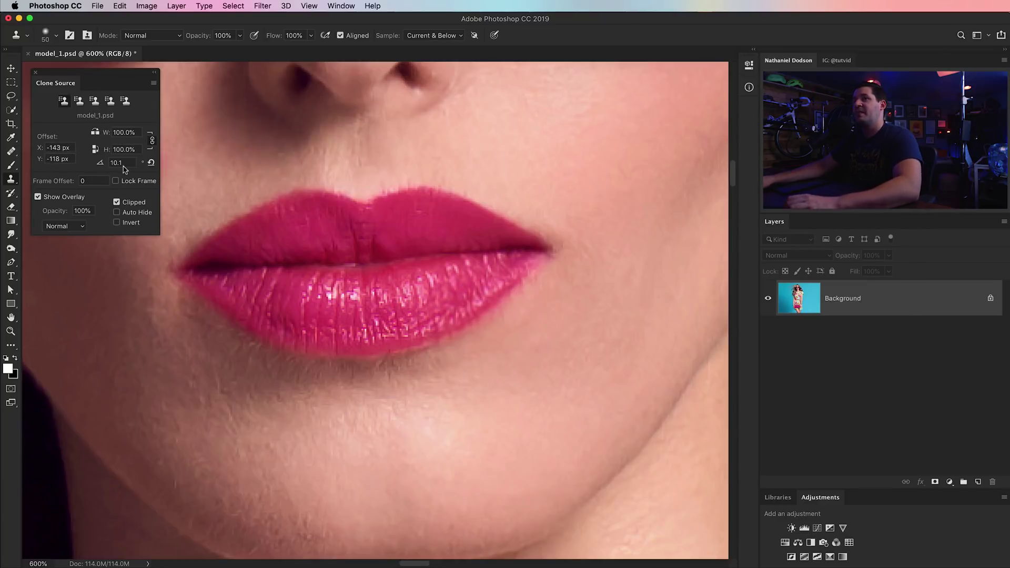
Set the clone source rotation to -22° and clone along the lower lip's right edge.
drag(107, 168, 3, 163)
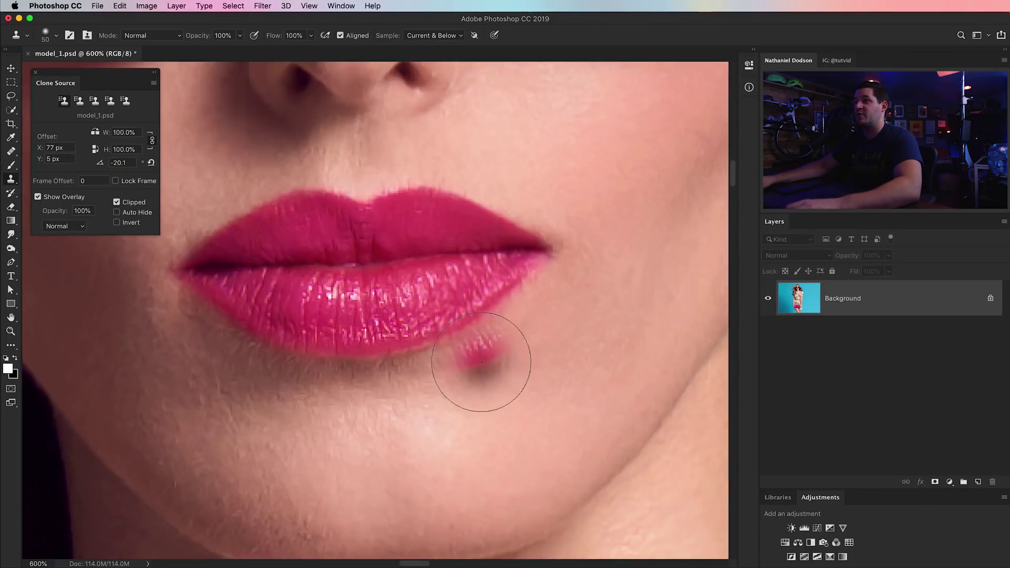
alt+click(369, 356)
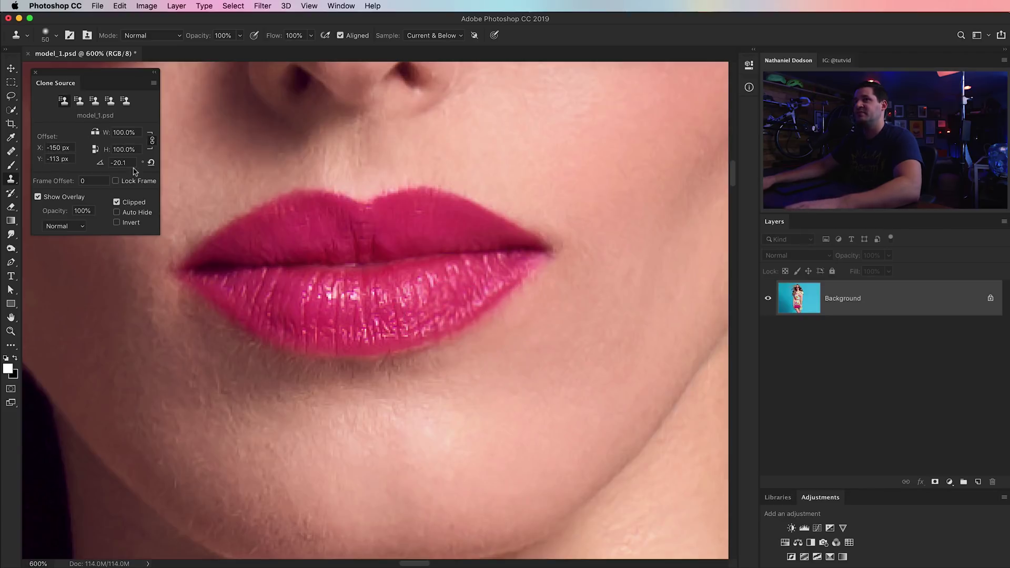
text(-22)
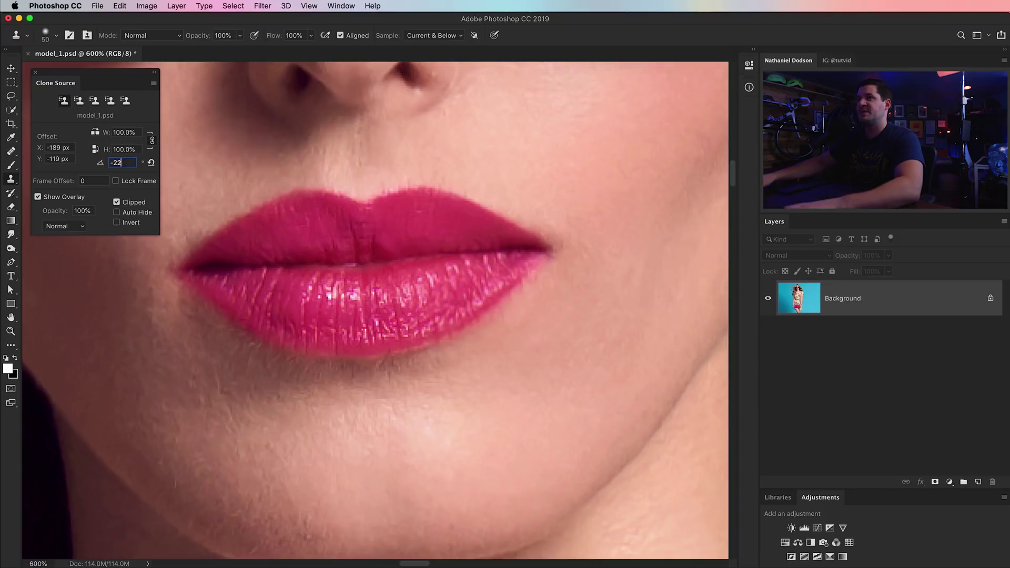
key(Tab)
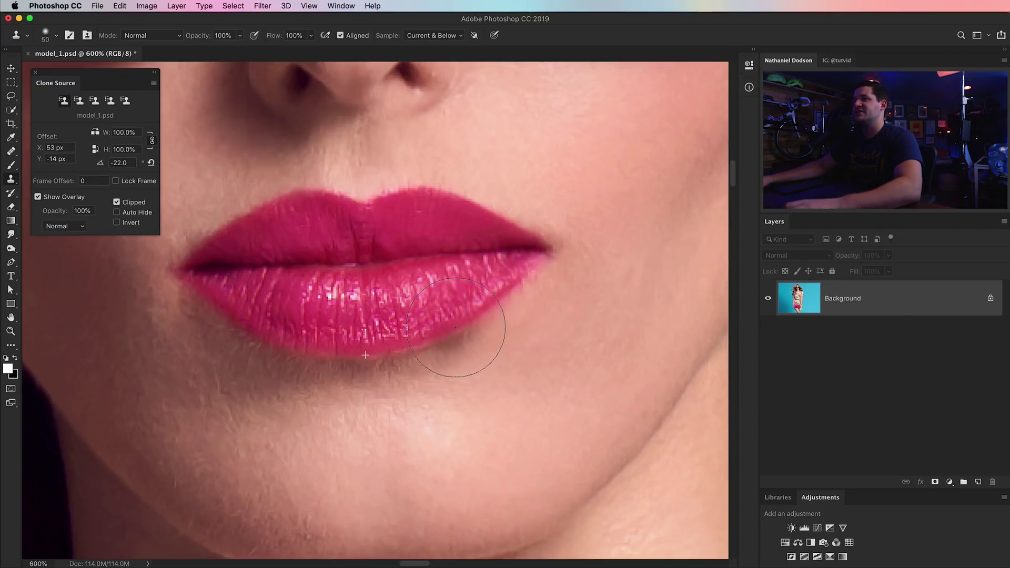
mouse_move(455, 327)
mouse_down()
mouse_move(487, 298)
mouse_move(417, 338)
mouse_move(437, 334)
mouse_up()
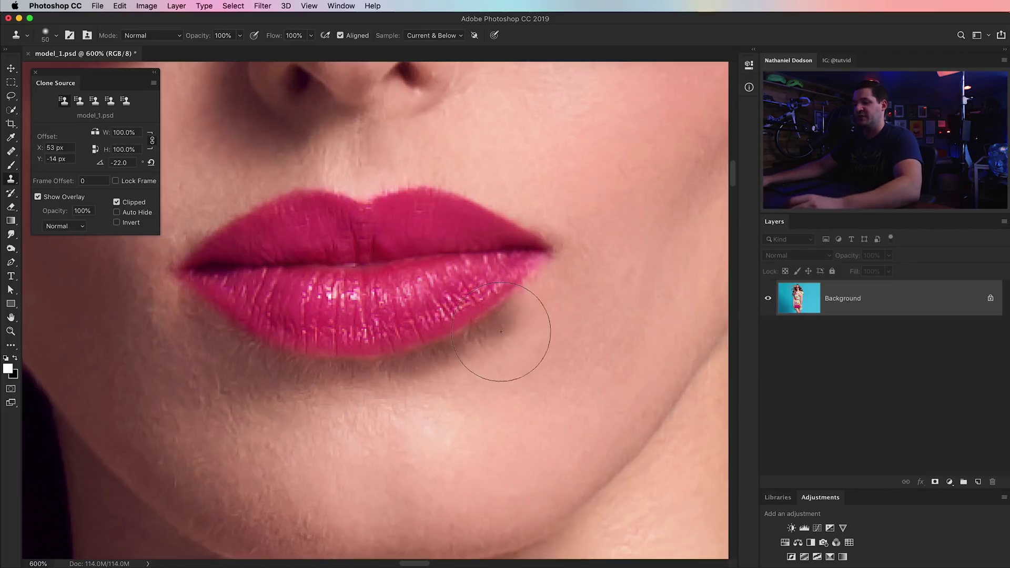
key(super+minus)
key(super+minus)
key(super+minus)
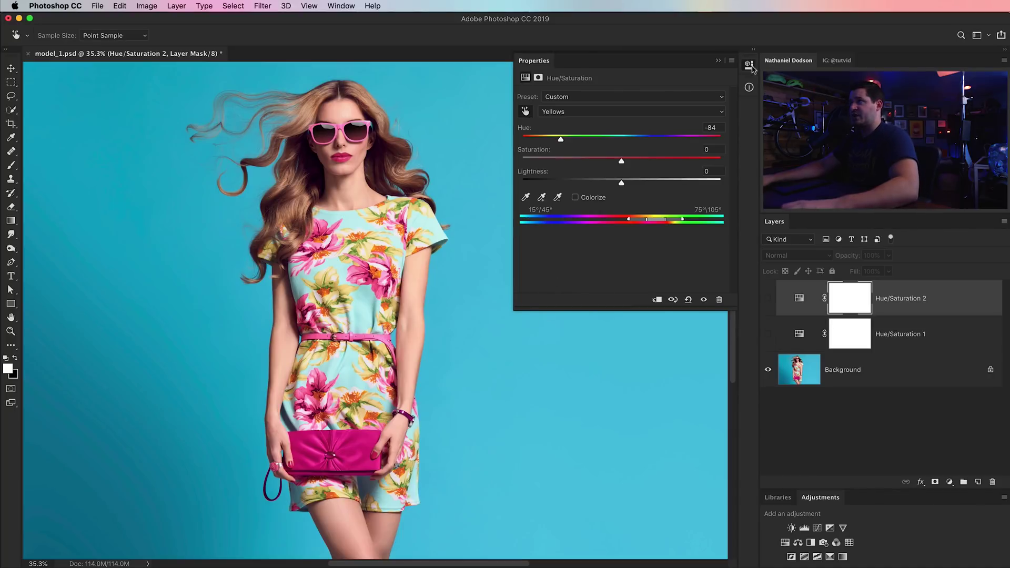
Close the adjustment properties and toggle both Hue/Saturation layers to compare with the original colours.
click(749, 67)
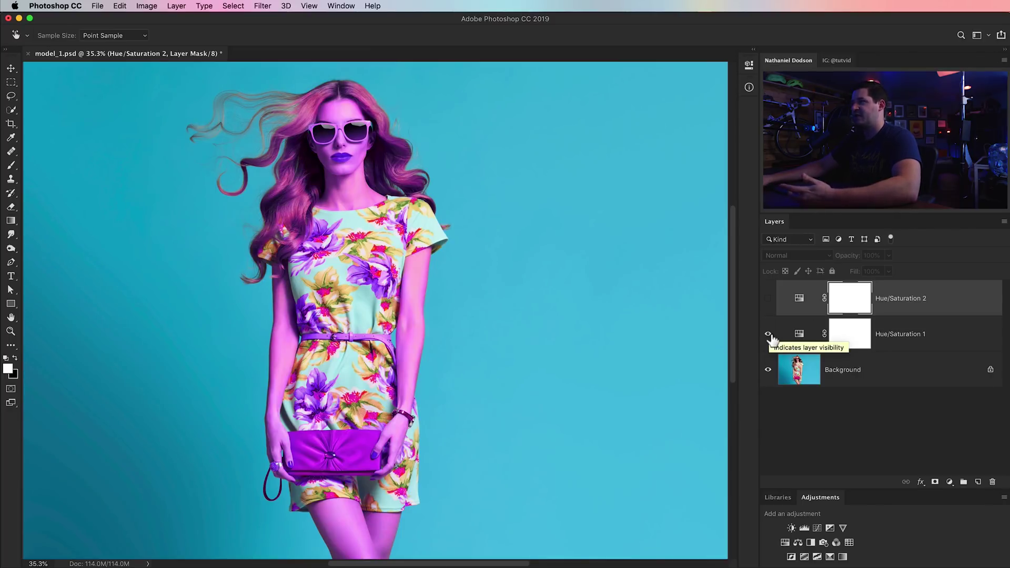
click(768, 335)
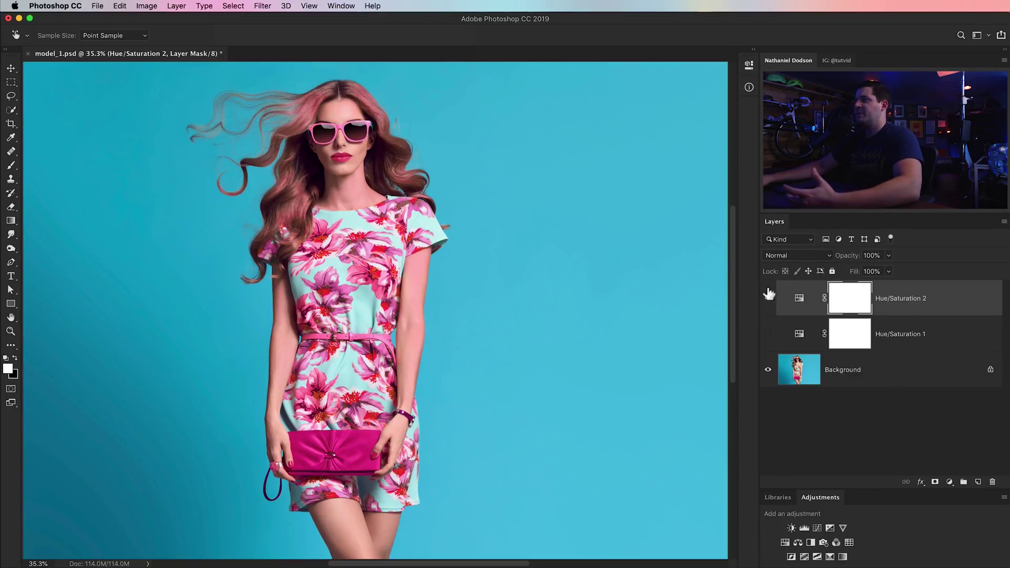
click(768, 298)
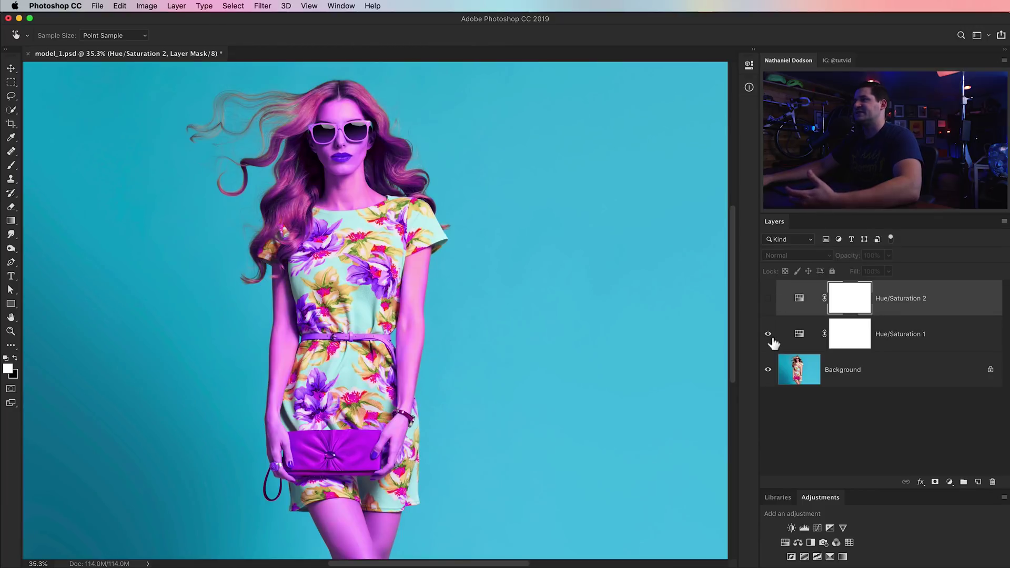
click(768, 335)
click(769, 299)
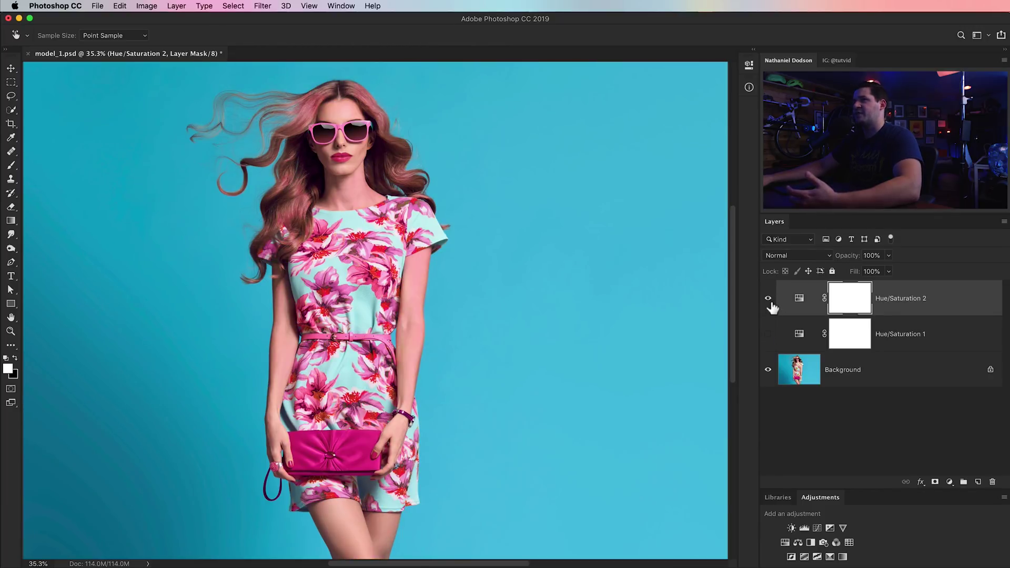
click(768, 299)
click(769, 310)
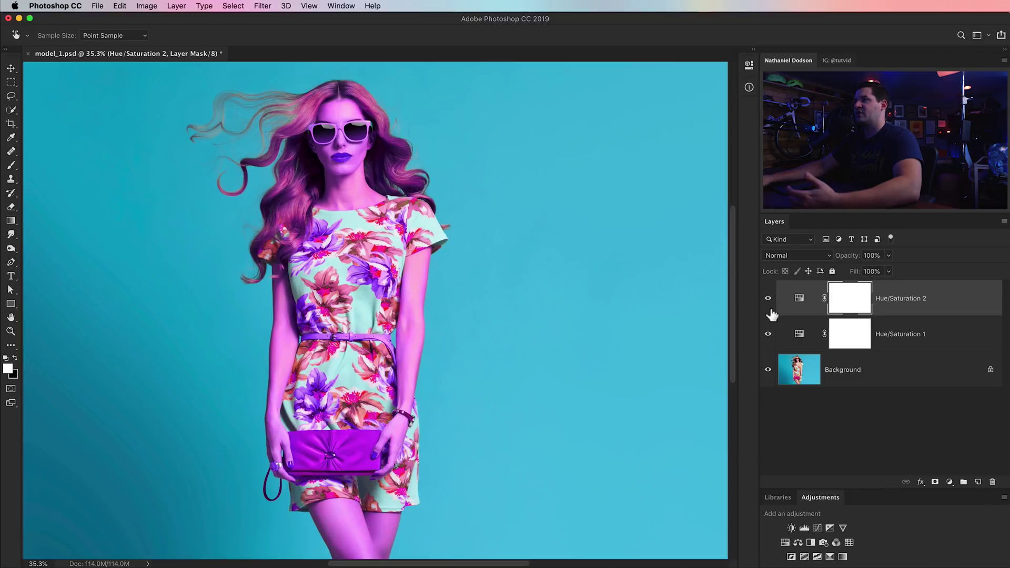
Flip Hue/Saturation 2 on and off, leaving only Hue/Saturation 1's purple recolour visible.
click(769, 300)
click(769, 300)
click(768, 299)
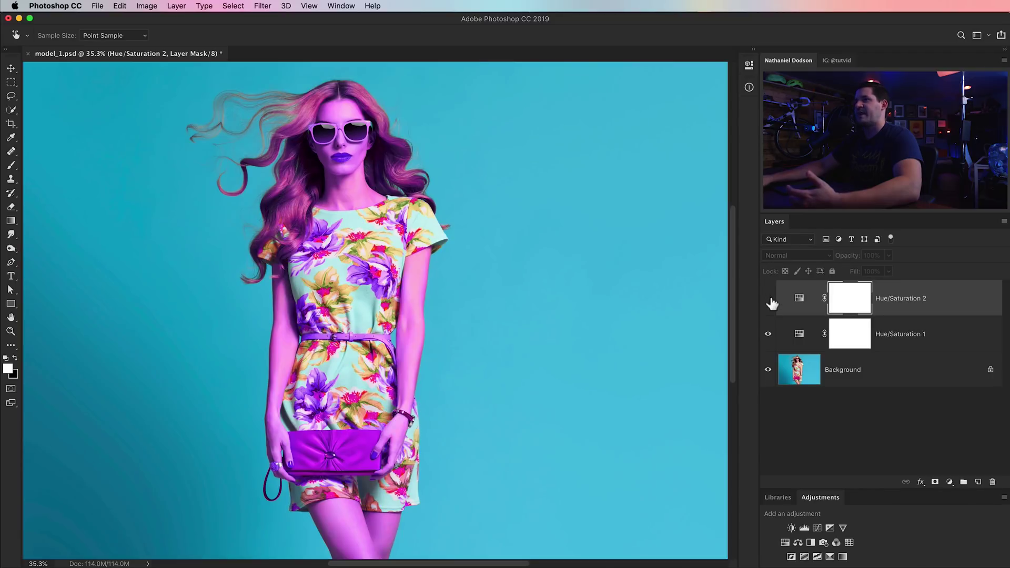
click(769, 300)
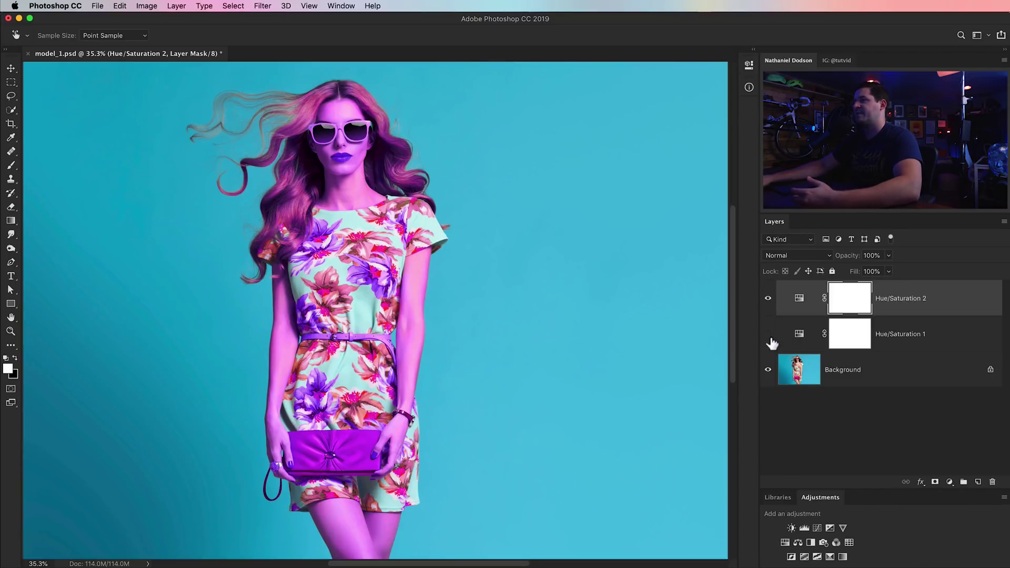
click(769, 299)
click(768, 299)
click(769, 333)
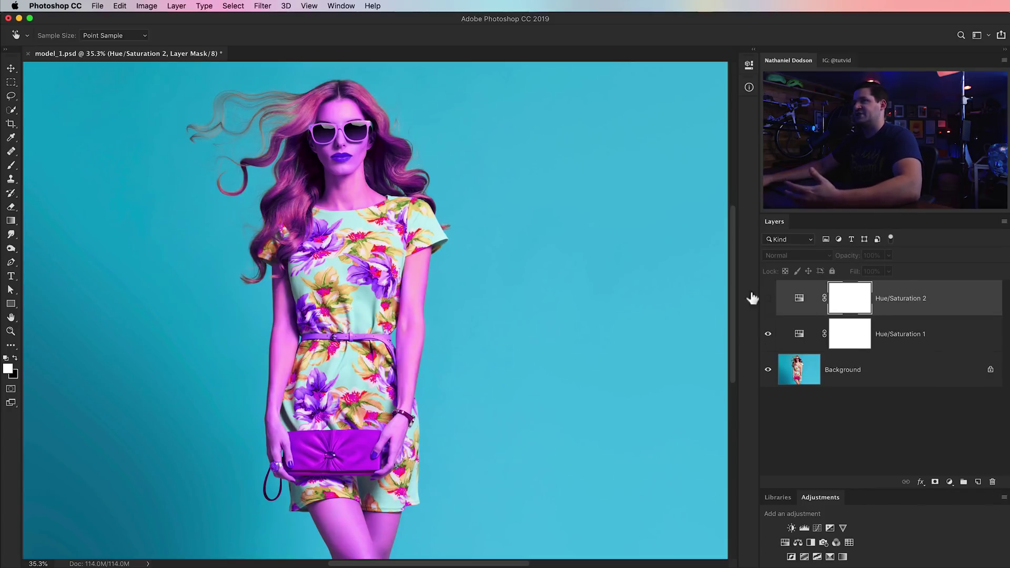
click(146, 6)
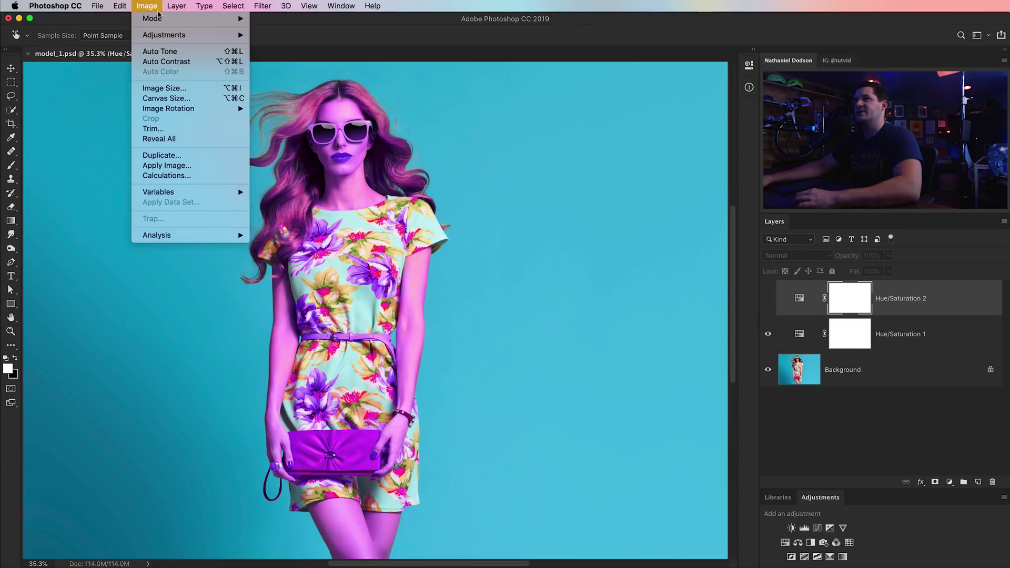
Duplicate the image as 'copy' and tile both documents in a 2-up Vertical arrangement.
click(167, 155)
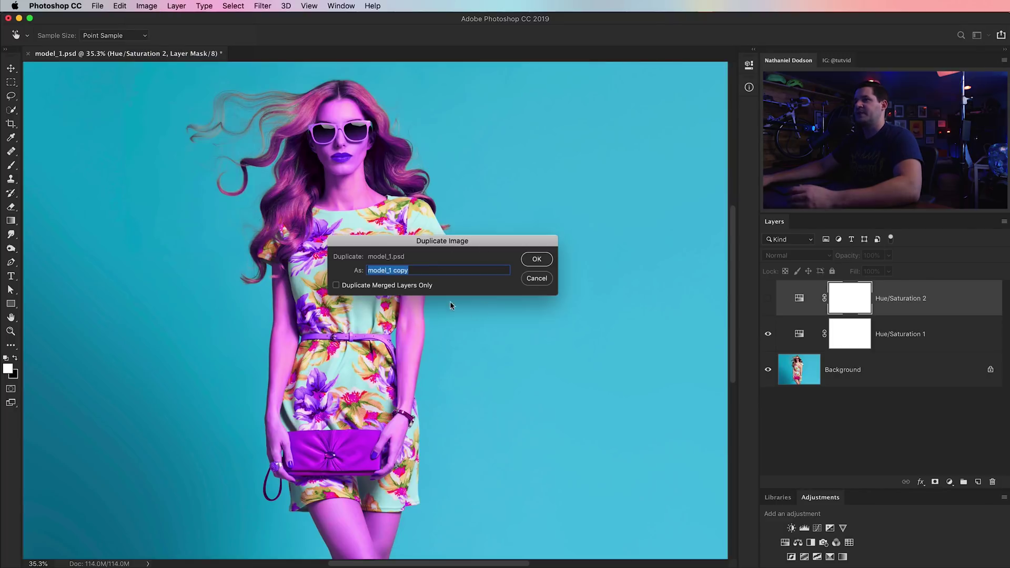
text(copy)
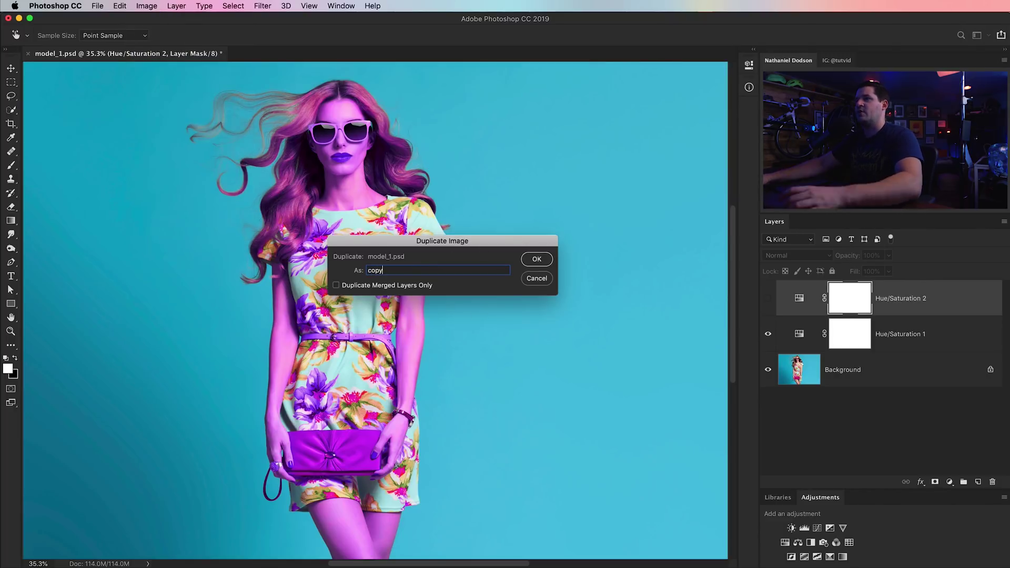
click(550, 260)
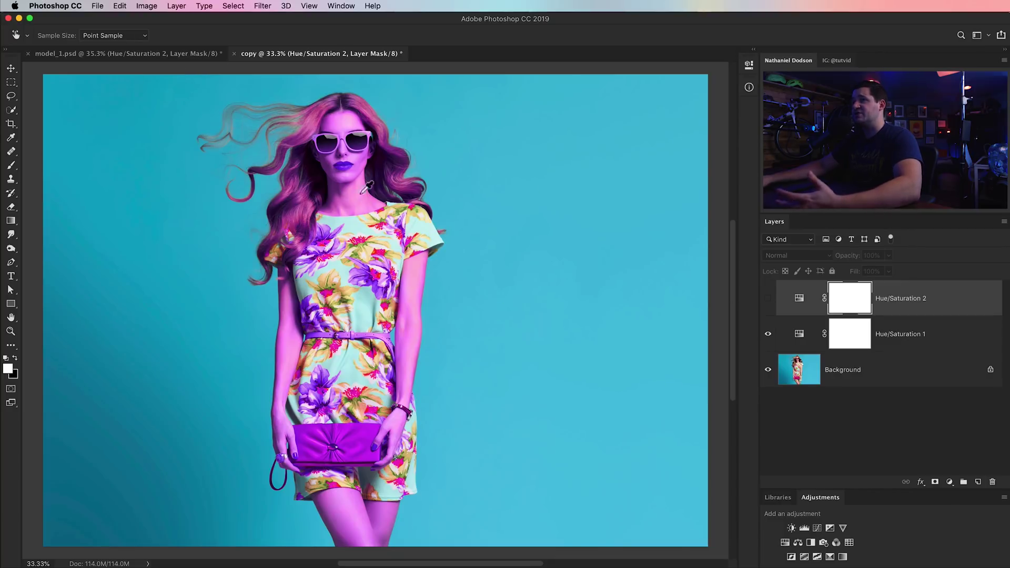
click(345, 7)
mouse_move(368, 19)
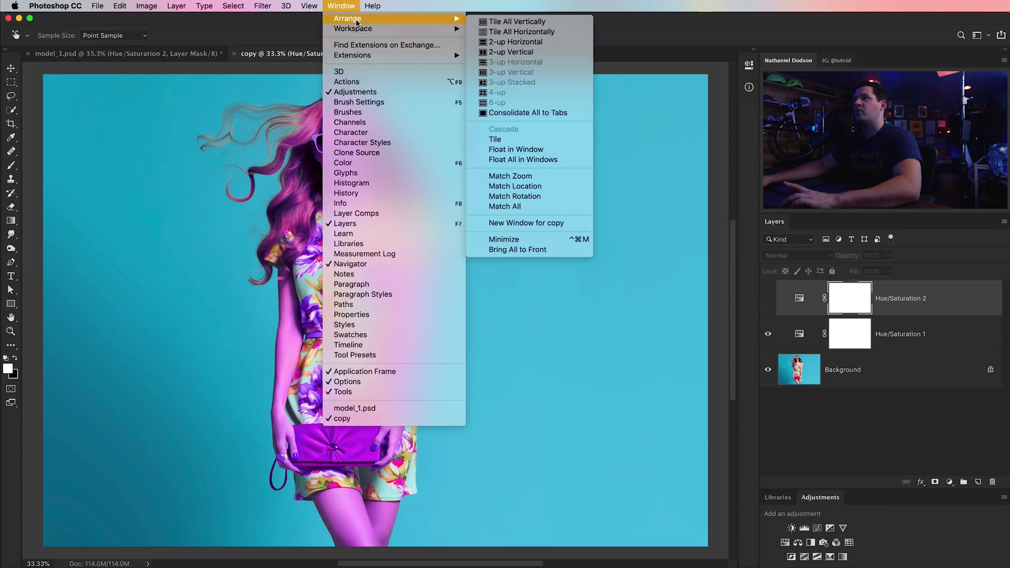
click(511, 53)
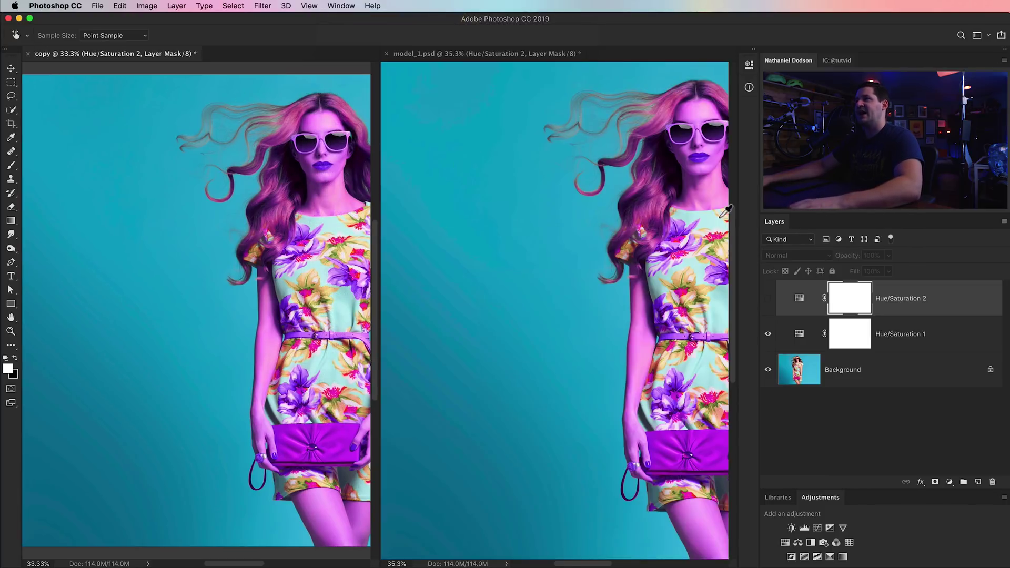
In copy, hide Hue/Saturation 1 and show Hue/Saturation 2, then fit both documents to their windows.
click(769, 336)
click(768, 298)
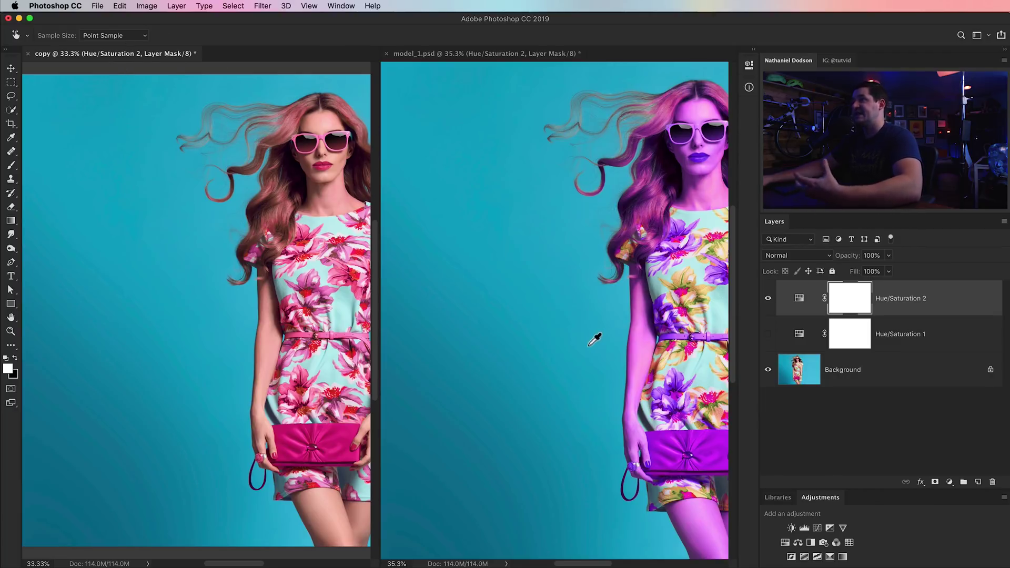
double_click(10, 318)
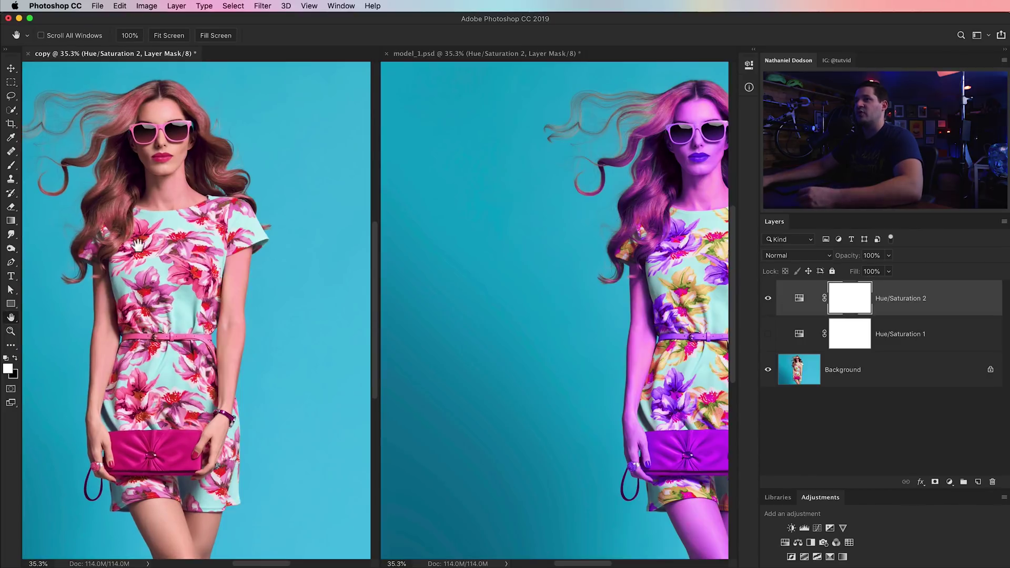
click(472, 55)
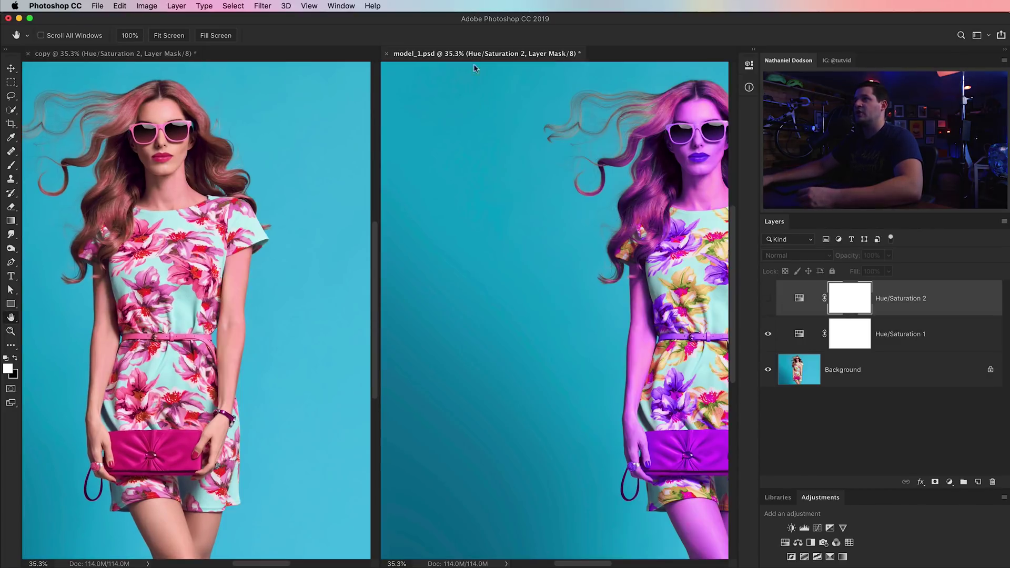
double_click(13, 319)
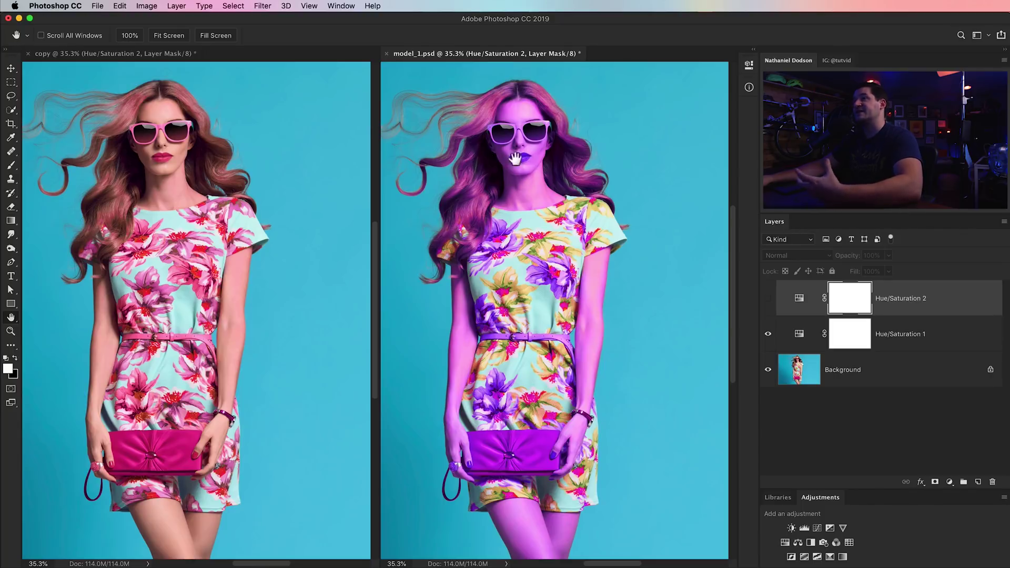
click(9, 332)
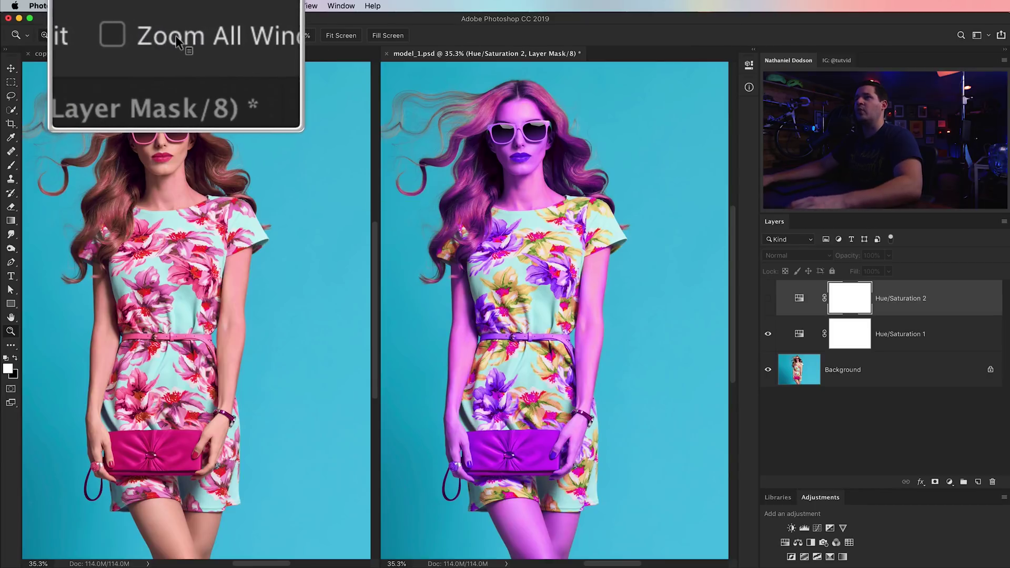
Zoom both views to 300% on the face and pan across the sunglasses and hair.
shift+click(520, 159)
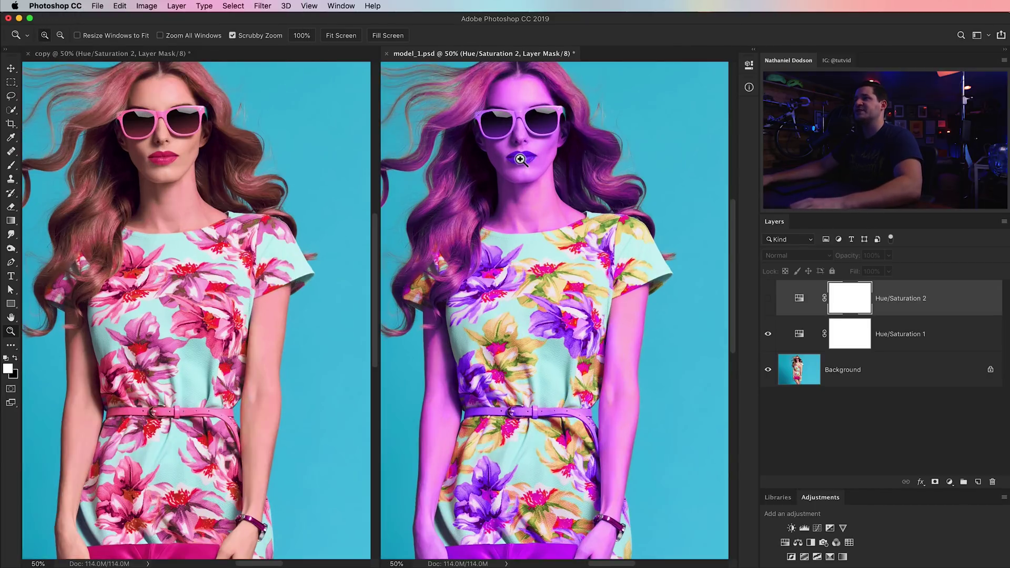
shift+click(520, 151)
shift+click(527, 144)
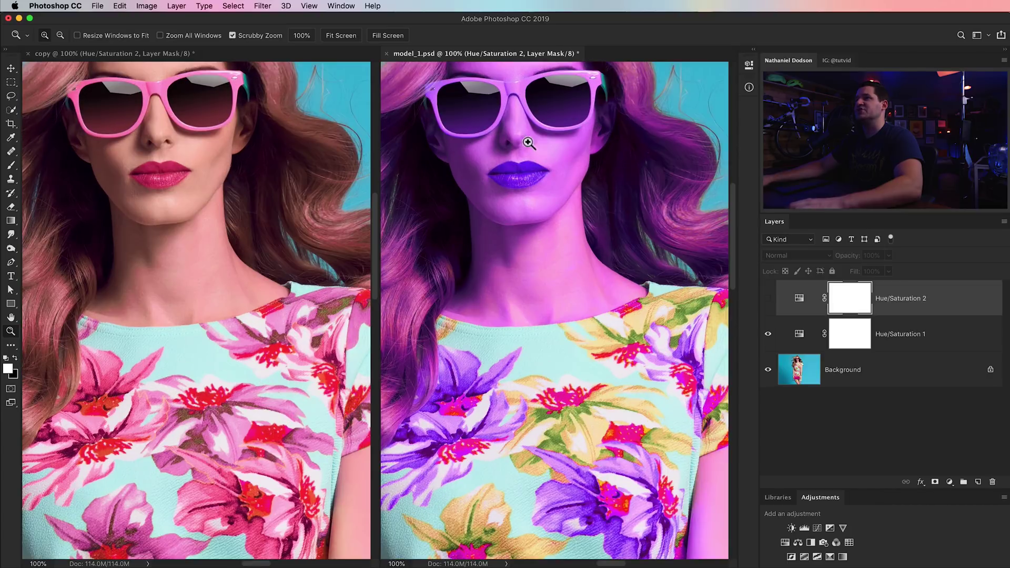
shift+click(520, 138)
shift+click(520, 142)
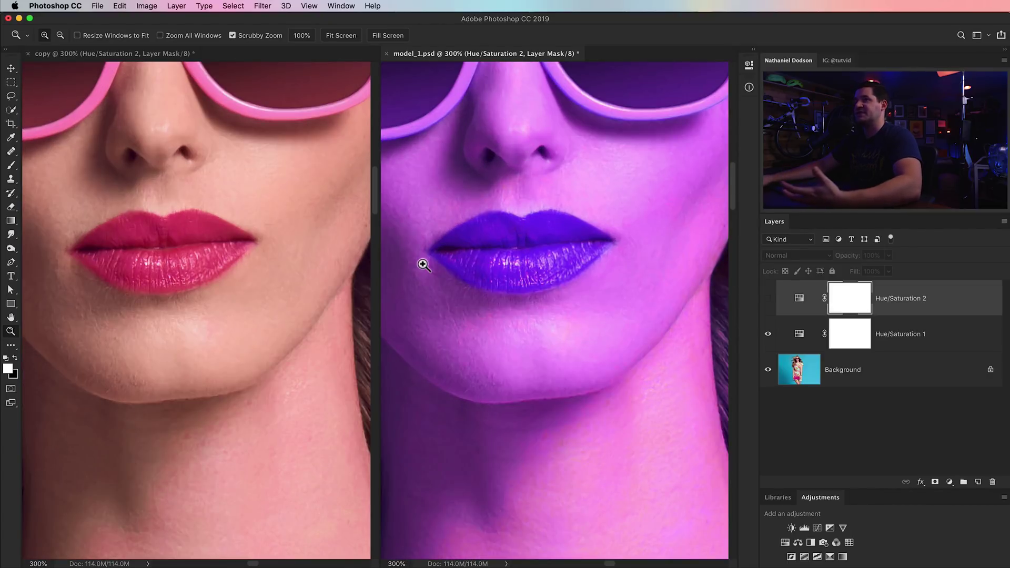
key(h)
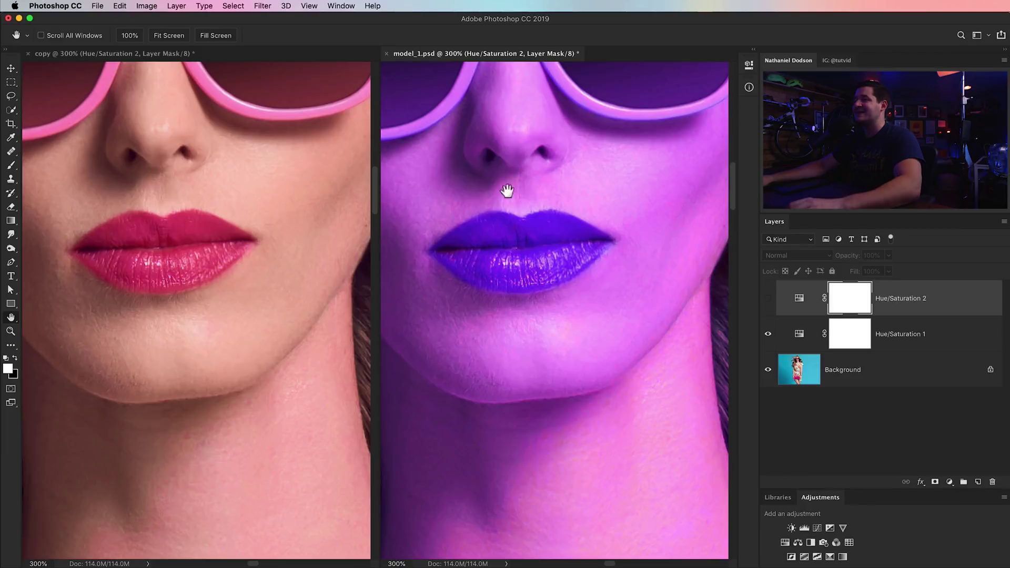
drag(502, 152, 383, 344)
drag(644, 165, 578, 209)
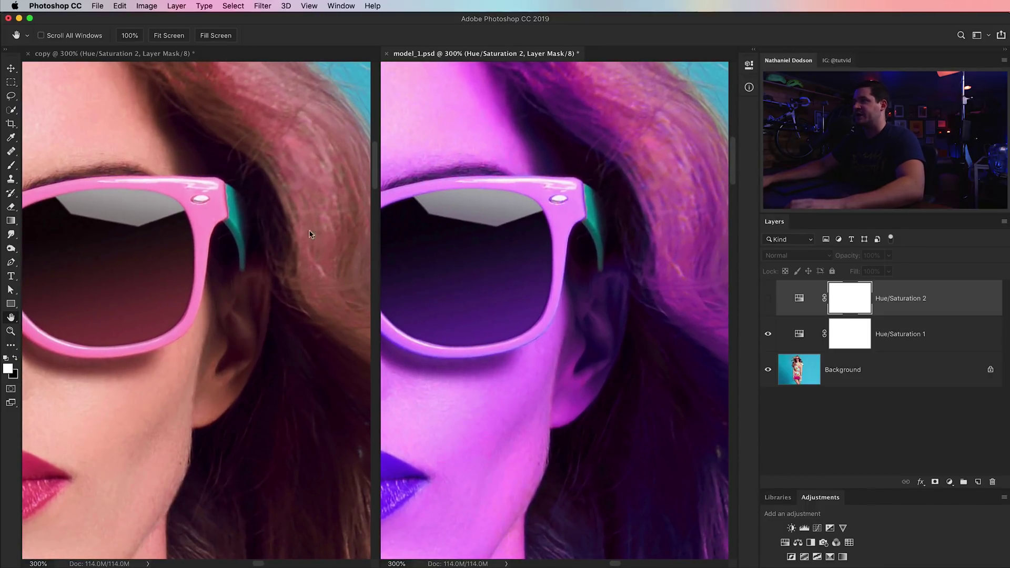
scroll(535, 261, down, 5)
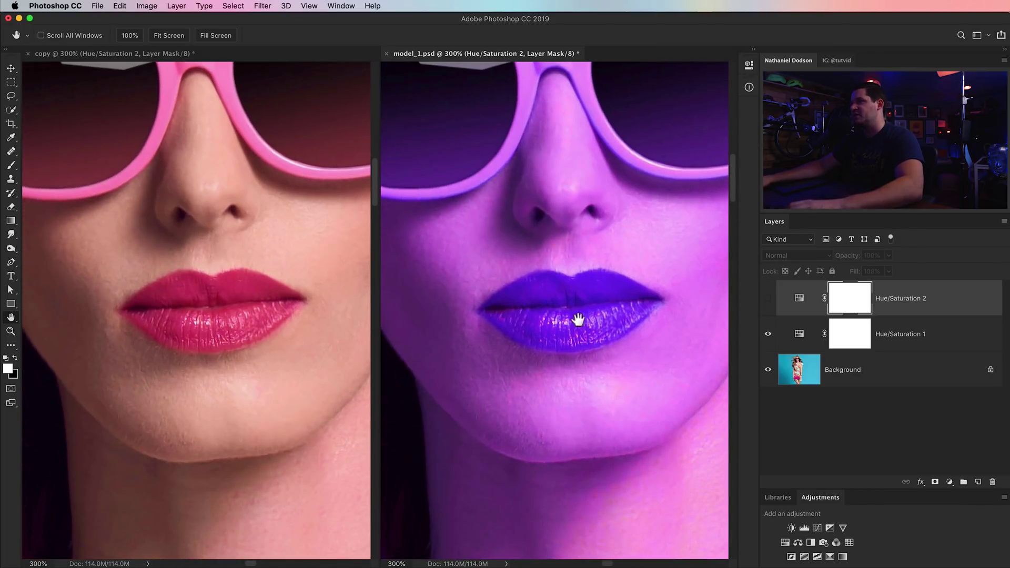
scroll(489, 387, down, 10)
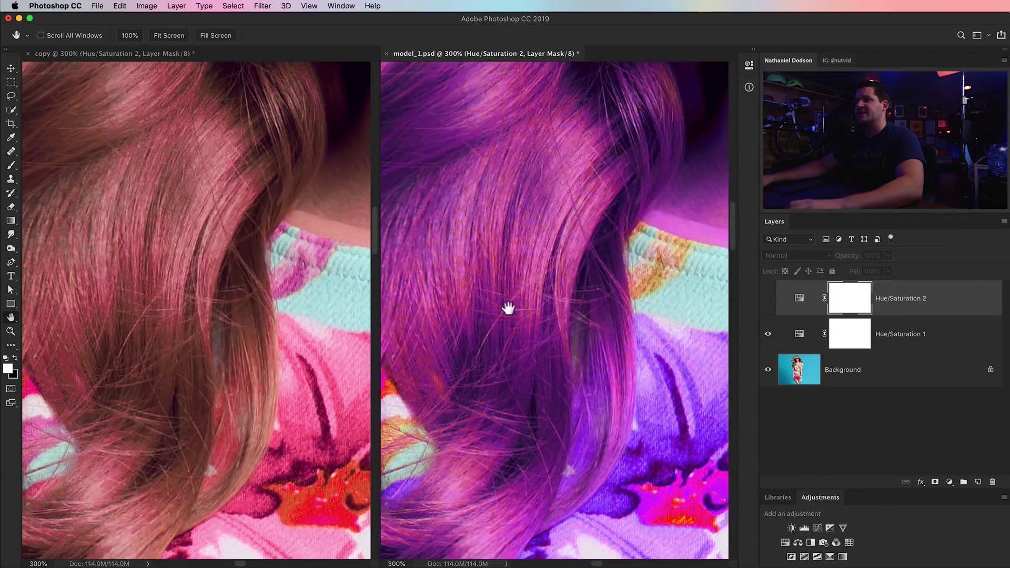
scroll(508, 308, up, 6)
scroll(633, 315, right, 2)
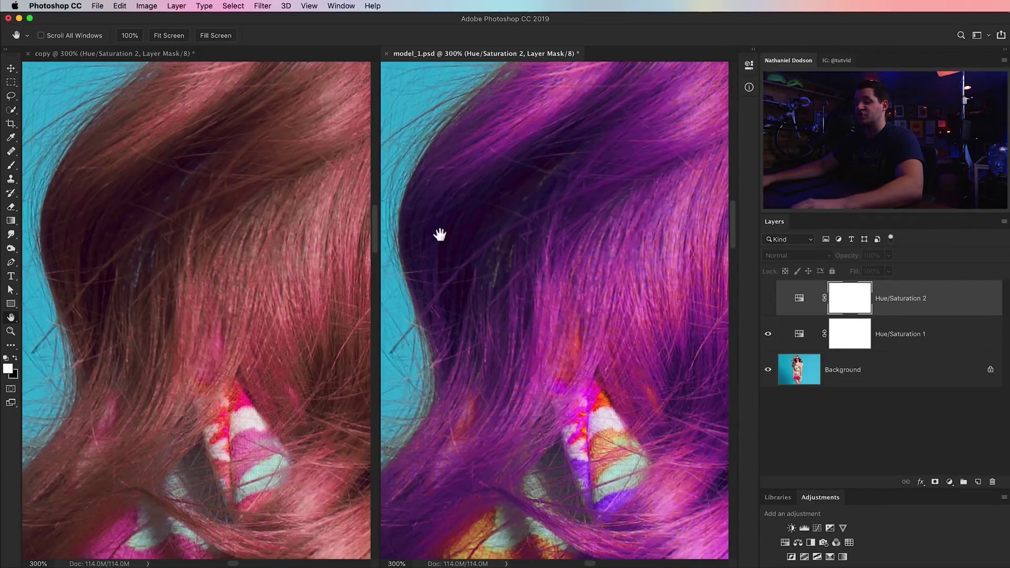
Zoom both views out to show the whole model and pan to frame her higher.
key(z)
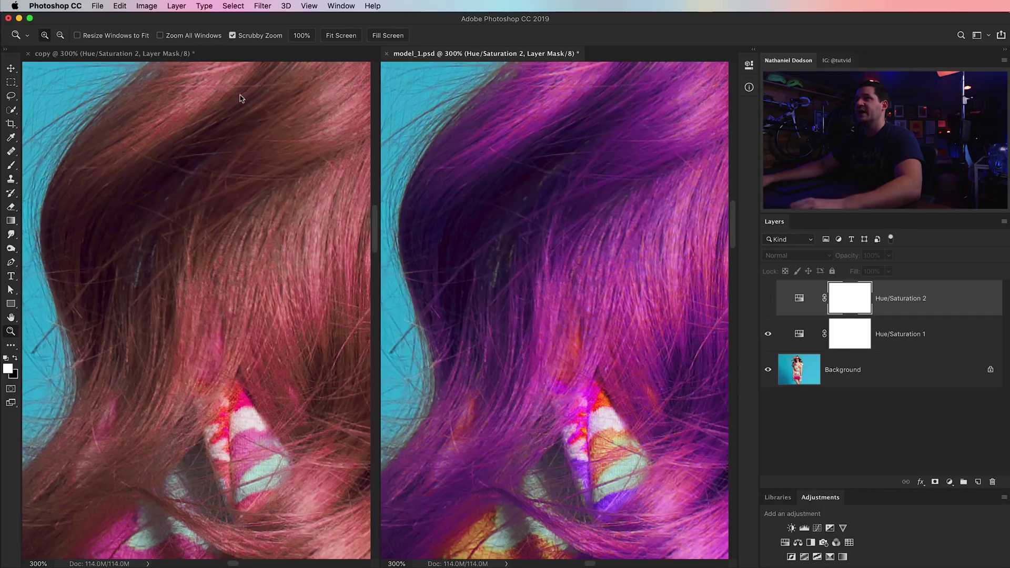
key(alt)
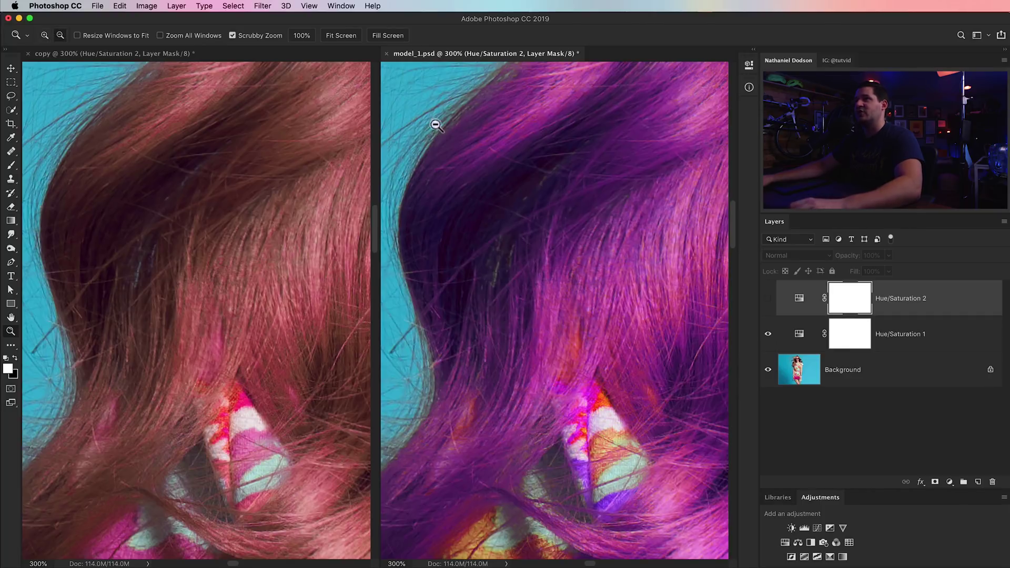
alt+click(542, 251)
alt+click(559, 279)
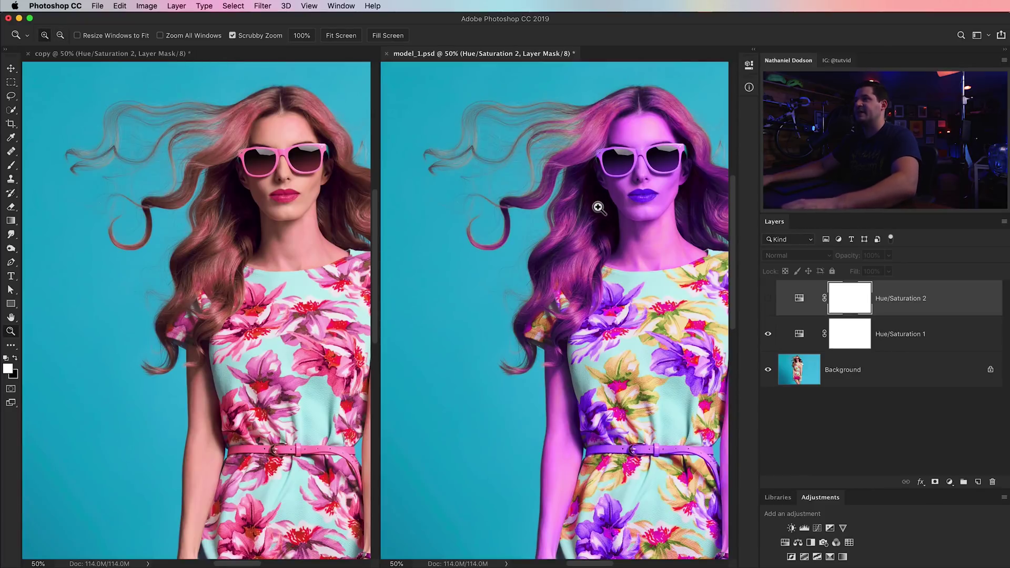
key(space)
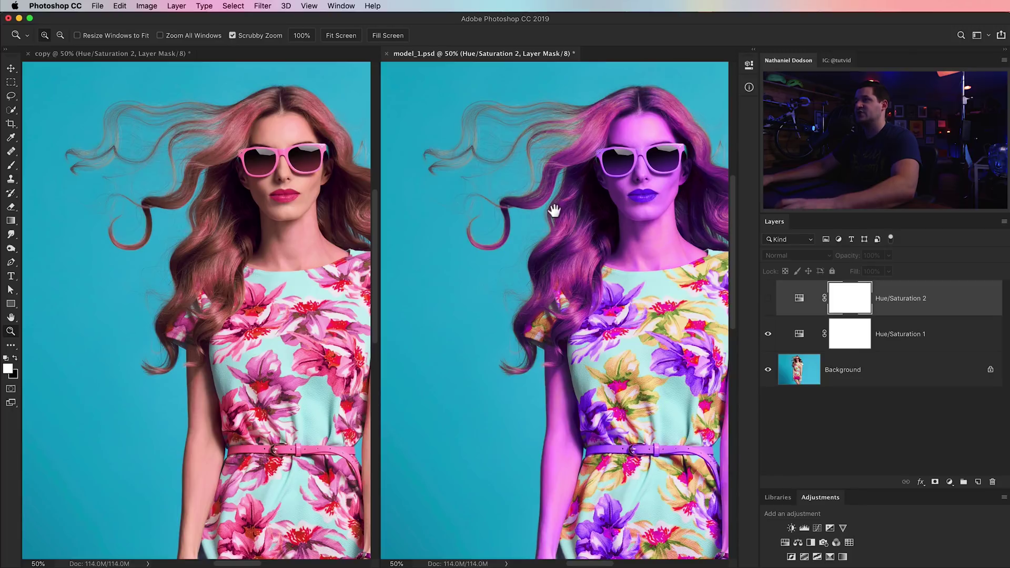
drag(622, 220, 554, 192)
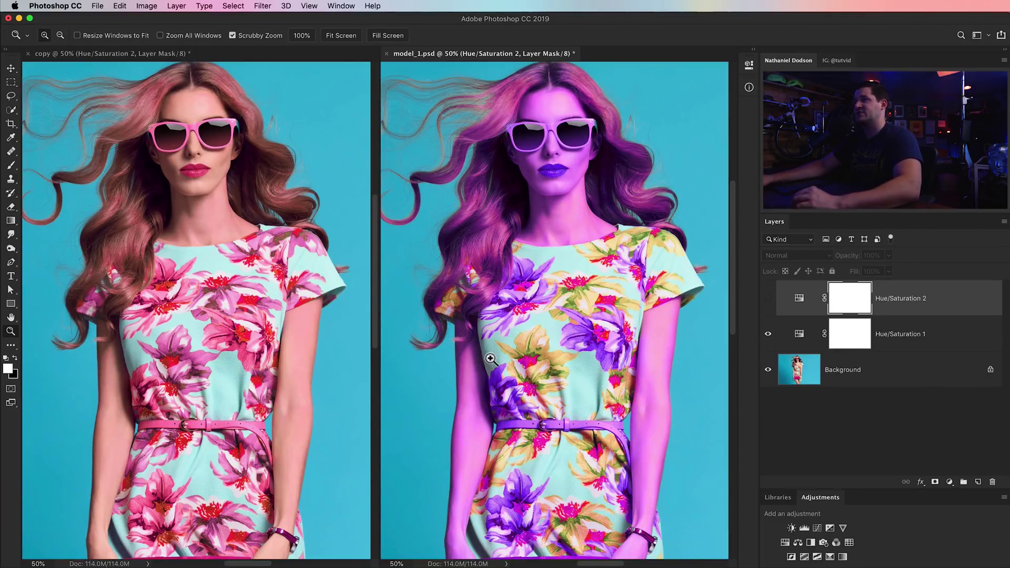
Close the copy document without saving.
click(29, 54)
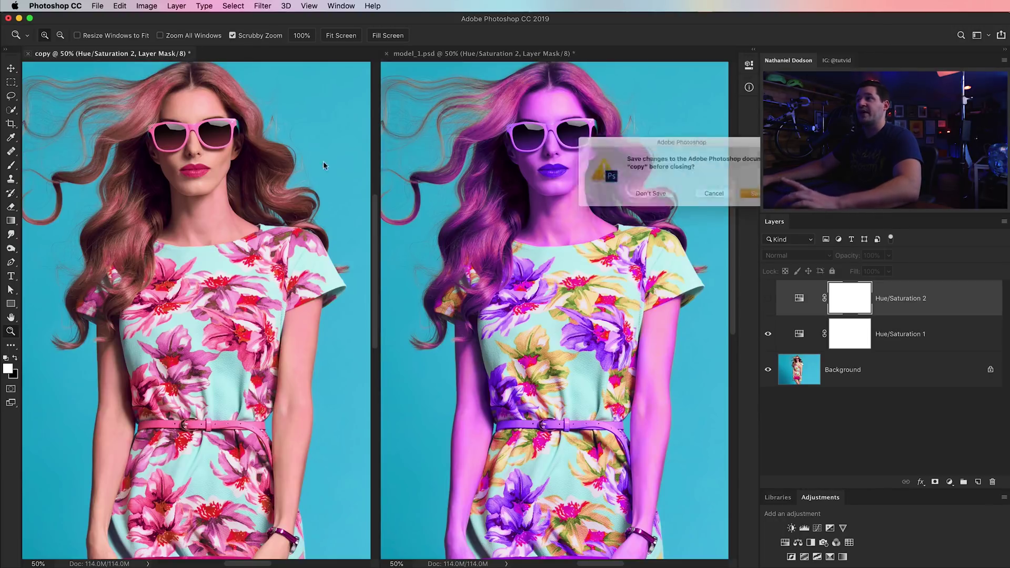
click(646, 197)
drag(237, 184, 426, 170)
Delete both Hue/Saturation adjustment layers from model_1.psd, leaving only Background.
shift+click(963, 324)
key(BackSpace)
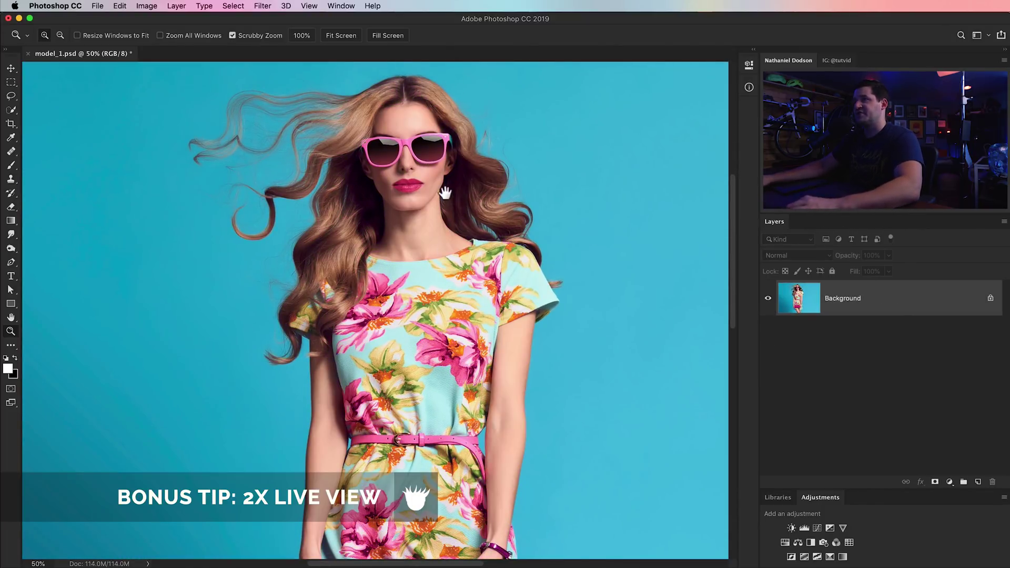
drag(444, 193, 445, 182)
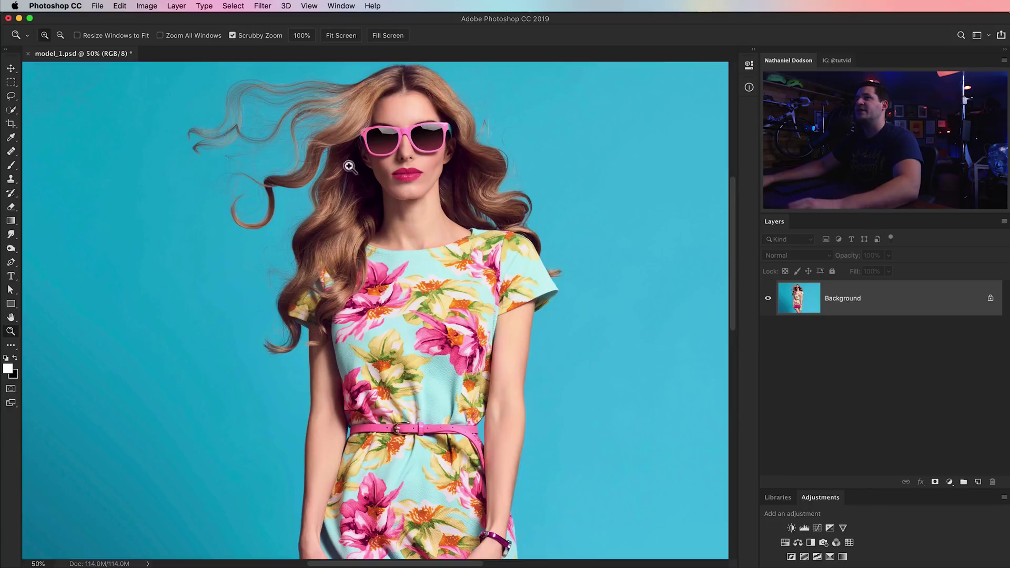
click(347, 6)
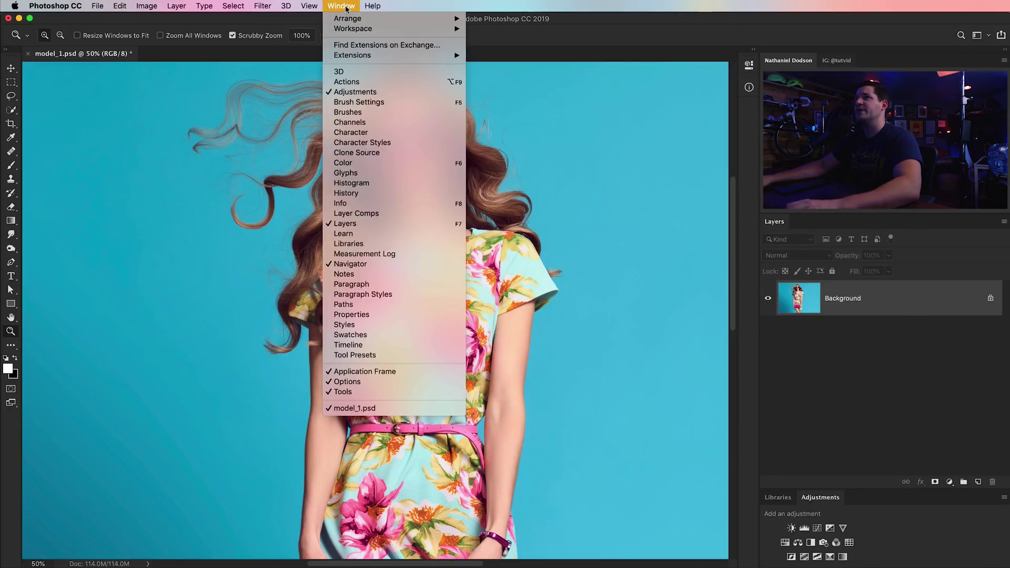
Open a second window of model_1.psd and switch between the two windows.
mouse_move(357, 21)
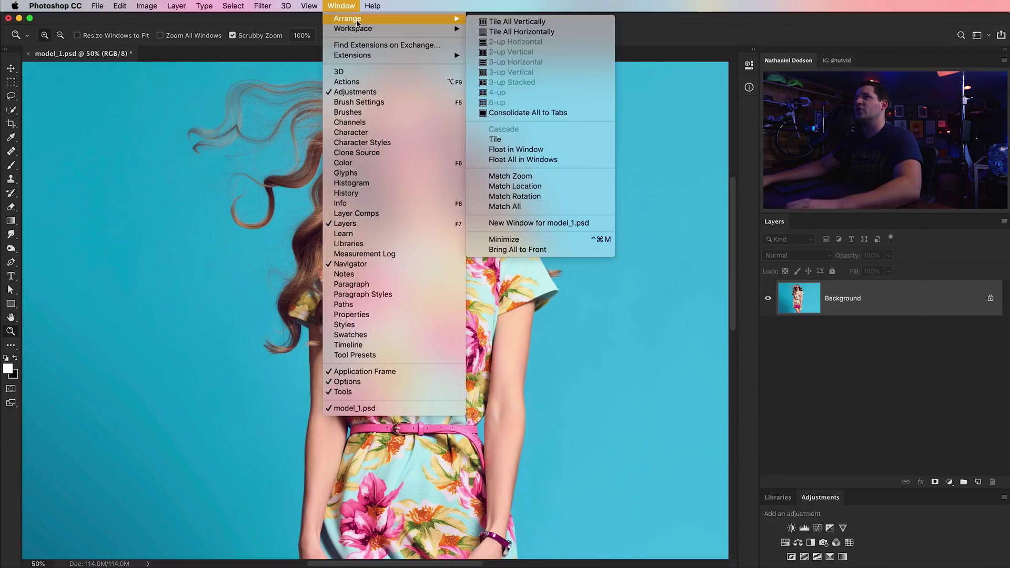
click(554, 221)
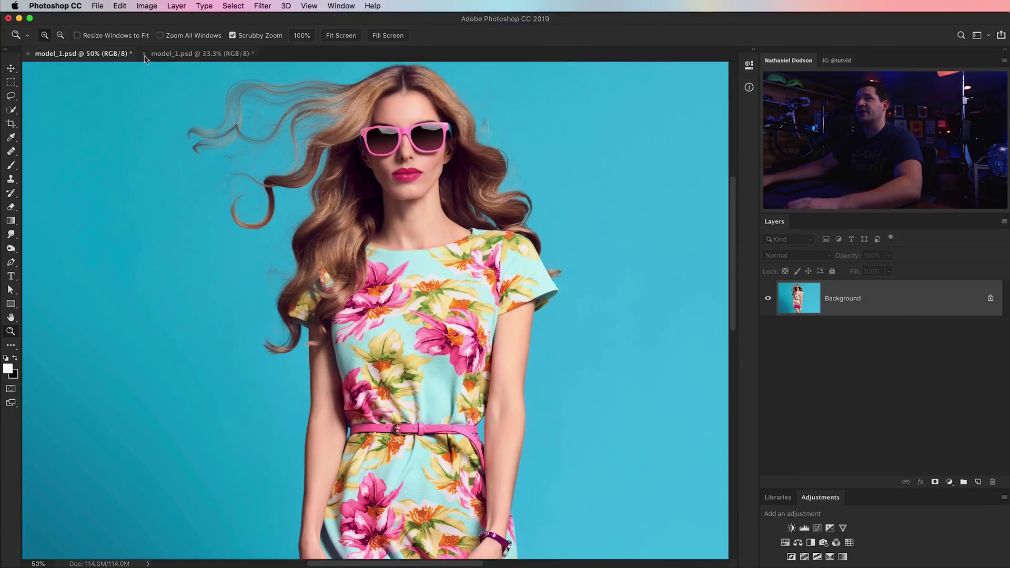
click(206, 55)
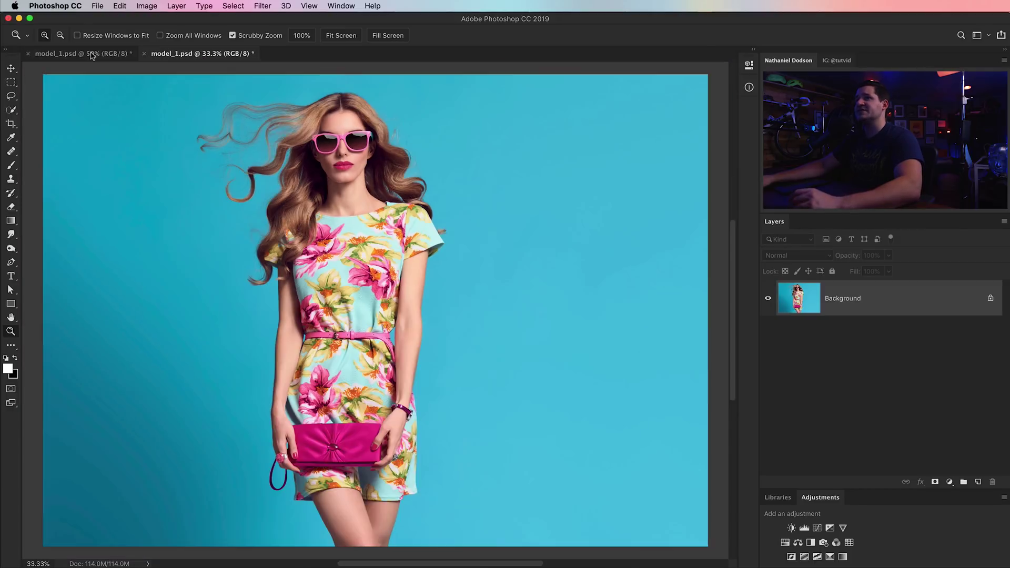
click(91, 55)
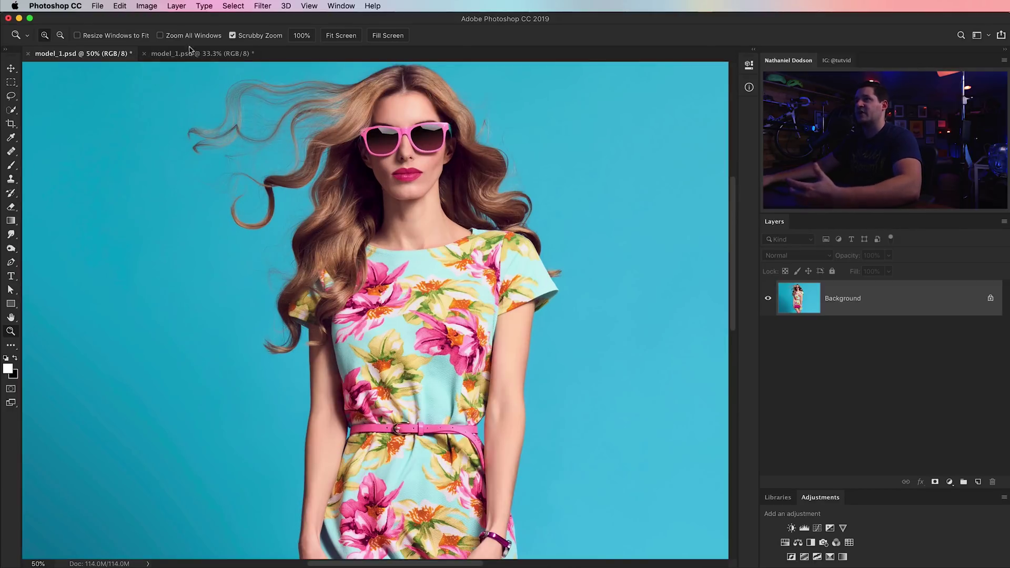
Paint a test brush stroke, confirm it appears in the second window, then undo it.
key(b)
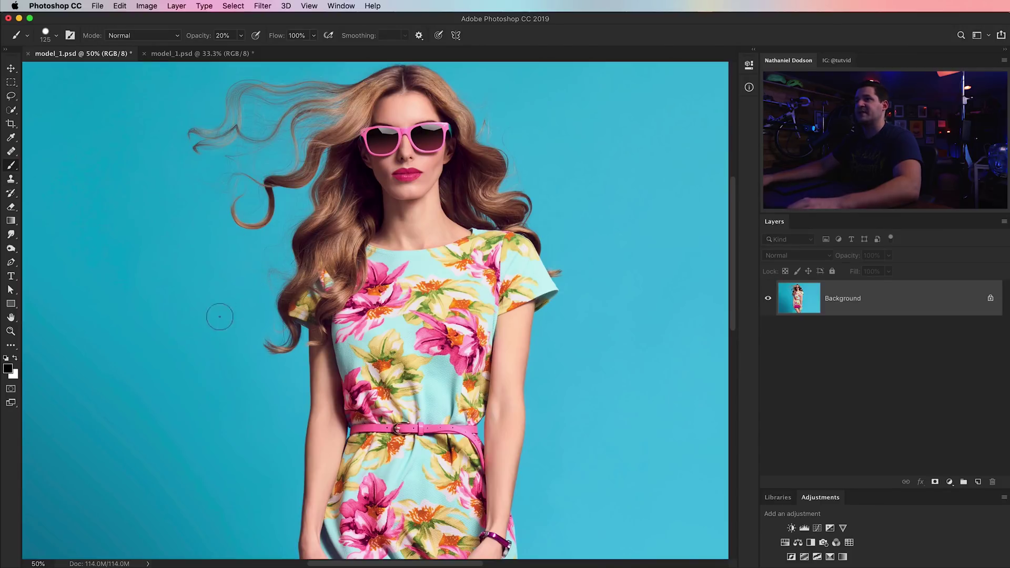
drag(219, 317, 576, 168)
click(200, 54)
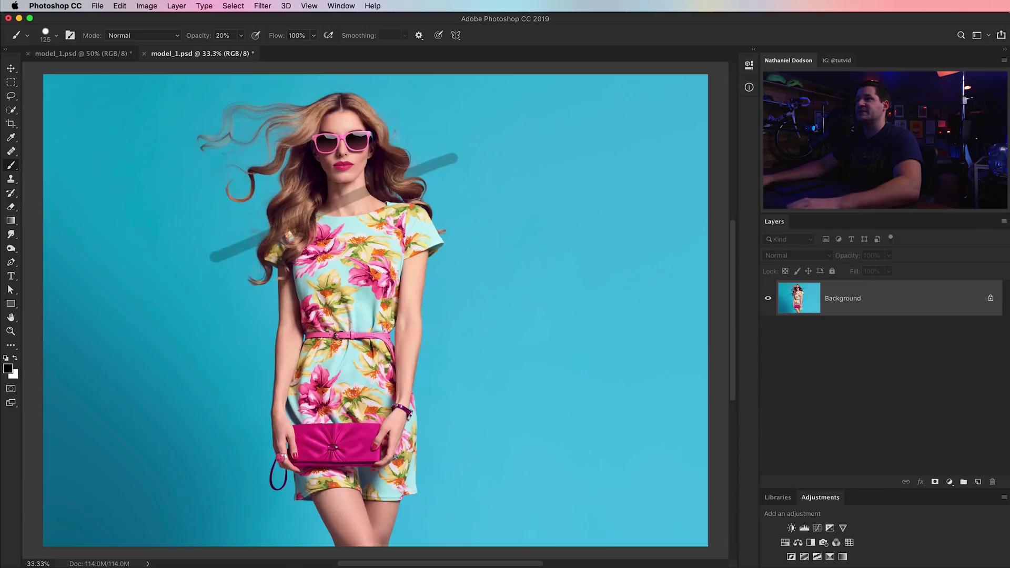
click(105, 53)
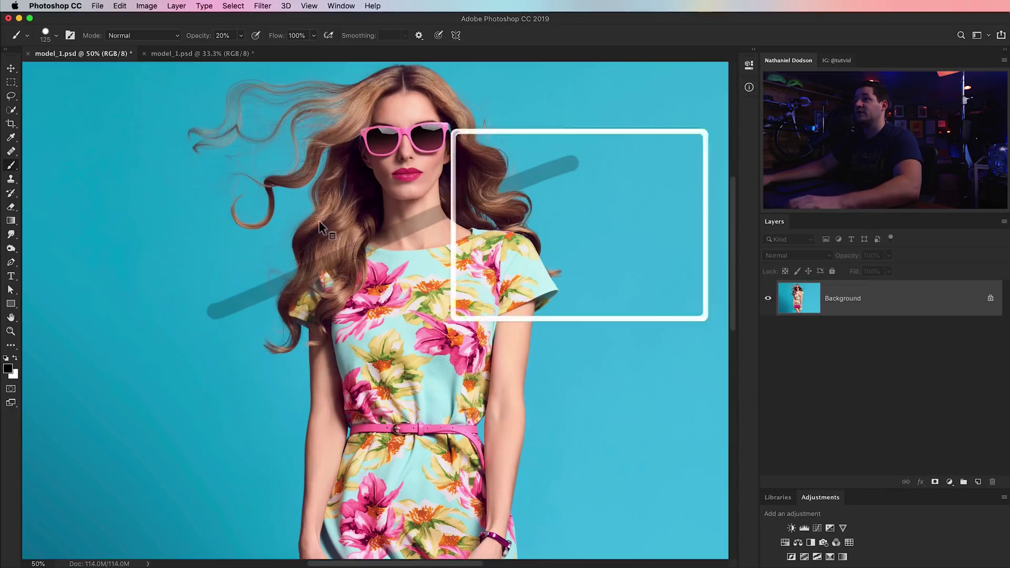
key(super+z)
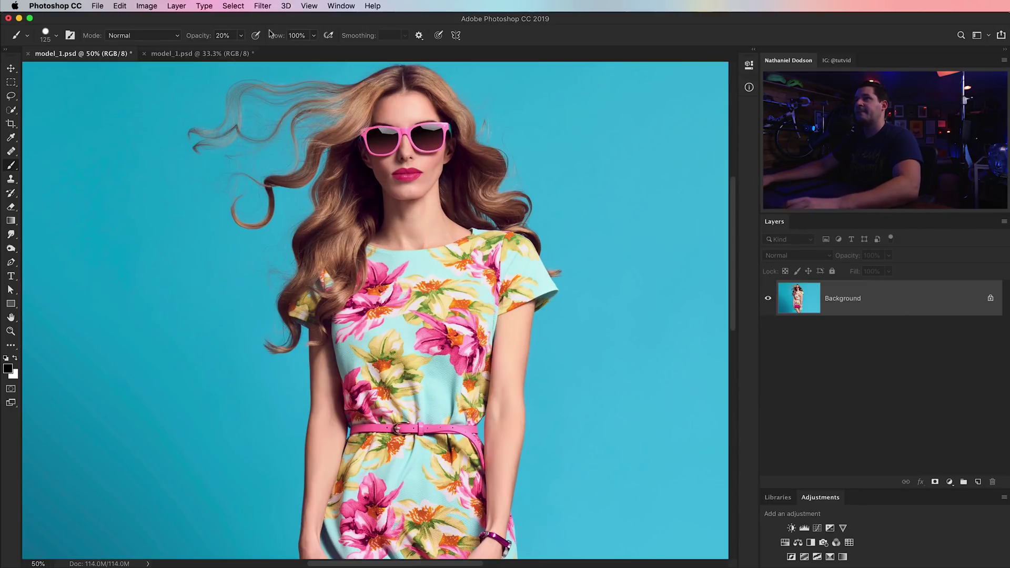
click(345, 7)
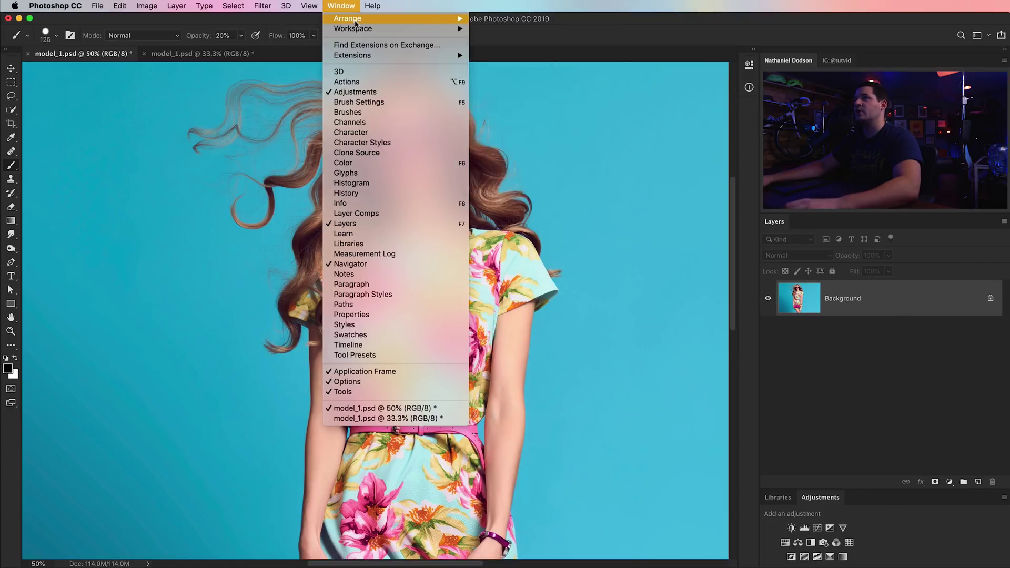
Tile the two model_1.psd windows 2-up Vertical and fit both to the screen.
mouse_move(400, 18)
click(547, 53)
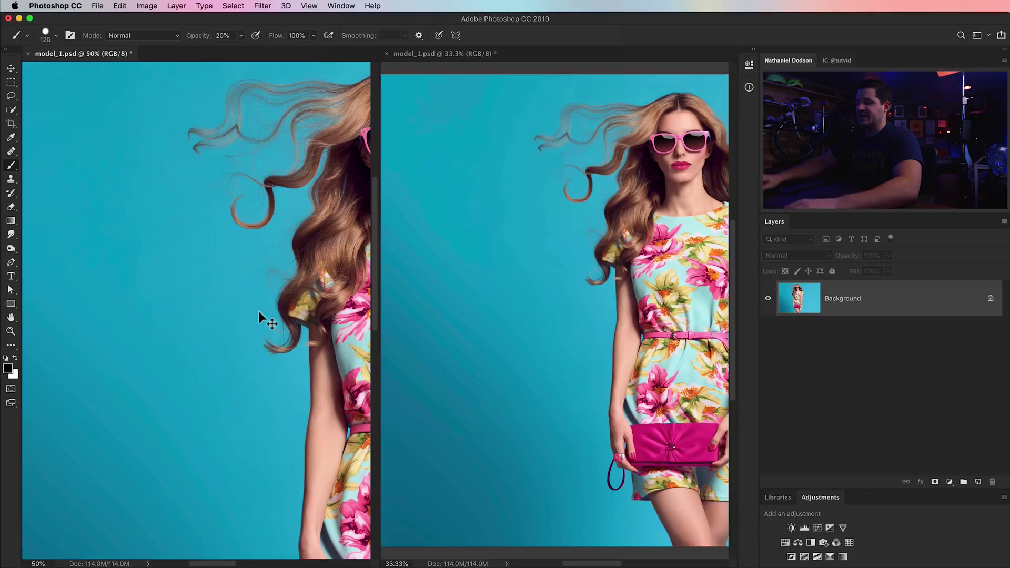
key(super+0)
click(684, 208)
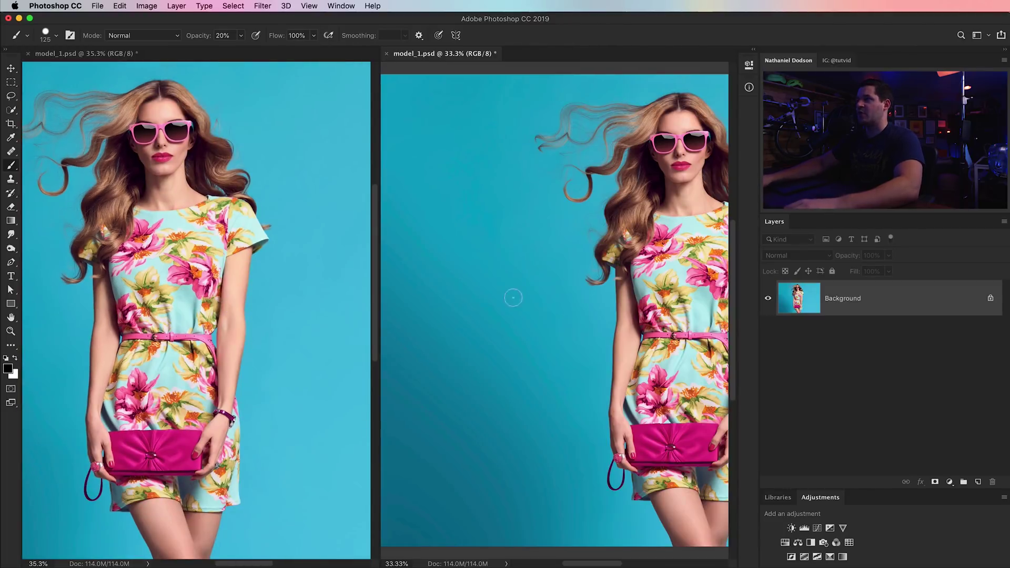
key(super+0)
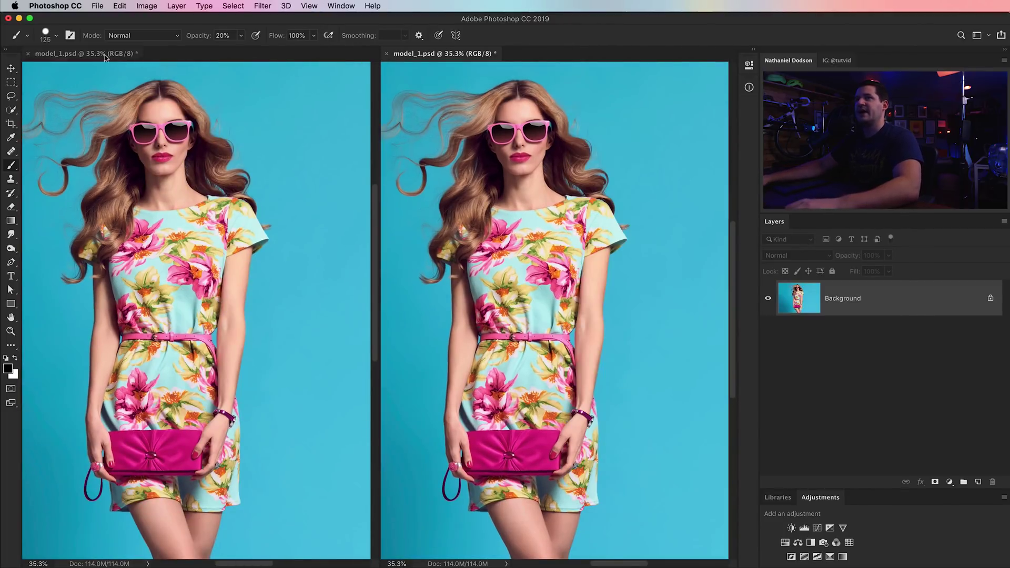
Zoom the left window onto the sunglasses, then refit it to show the whole figure.
click(105, 53)
key(z)
click(174, 127)
click(173, 136)
click(172, 141)
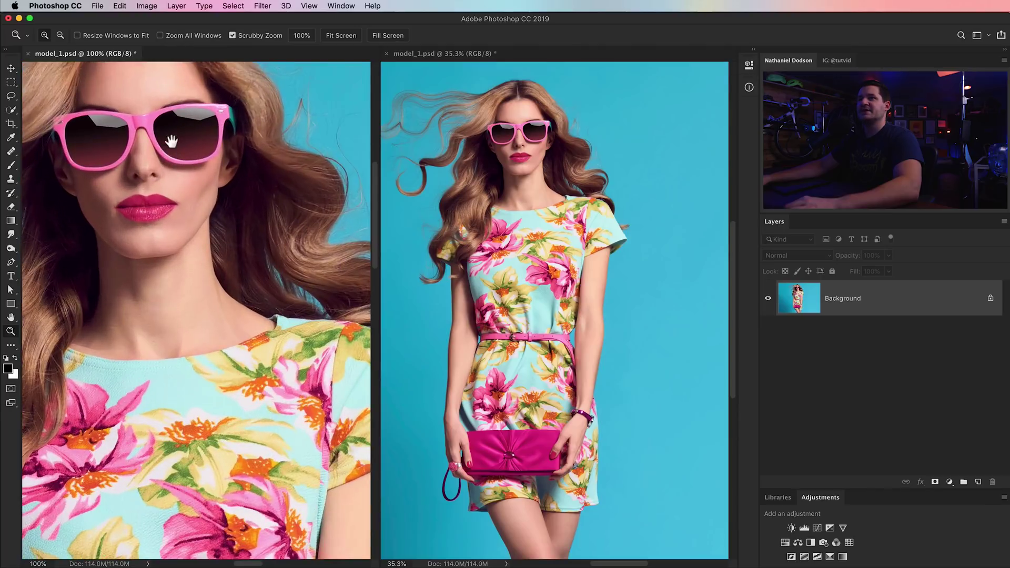
drag(172, 141, 220, 217)
key(super+shift+z)
key(super+shift+z)
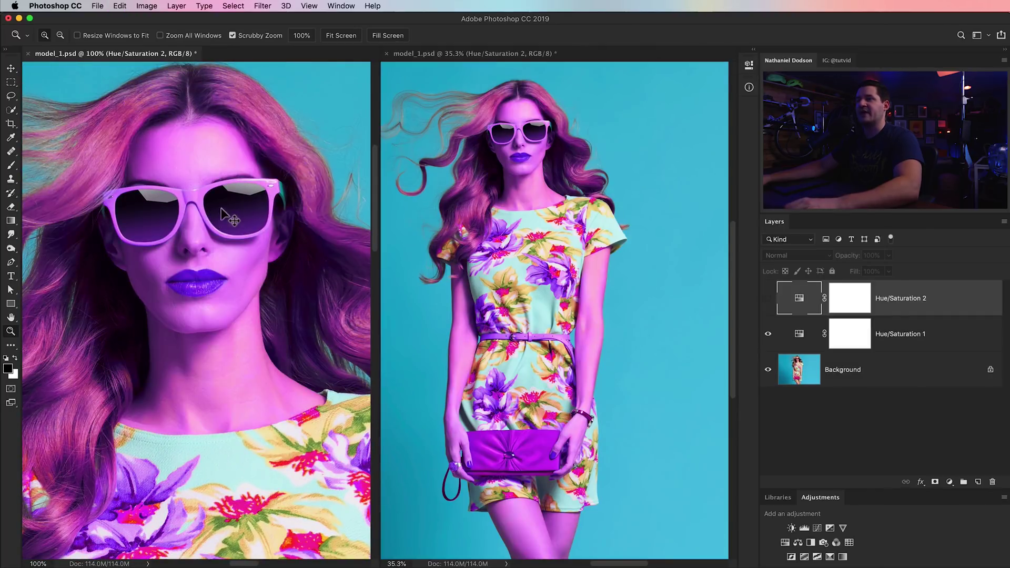
key(super+z)
key(super+z)
key(super+0)
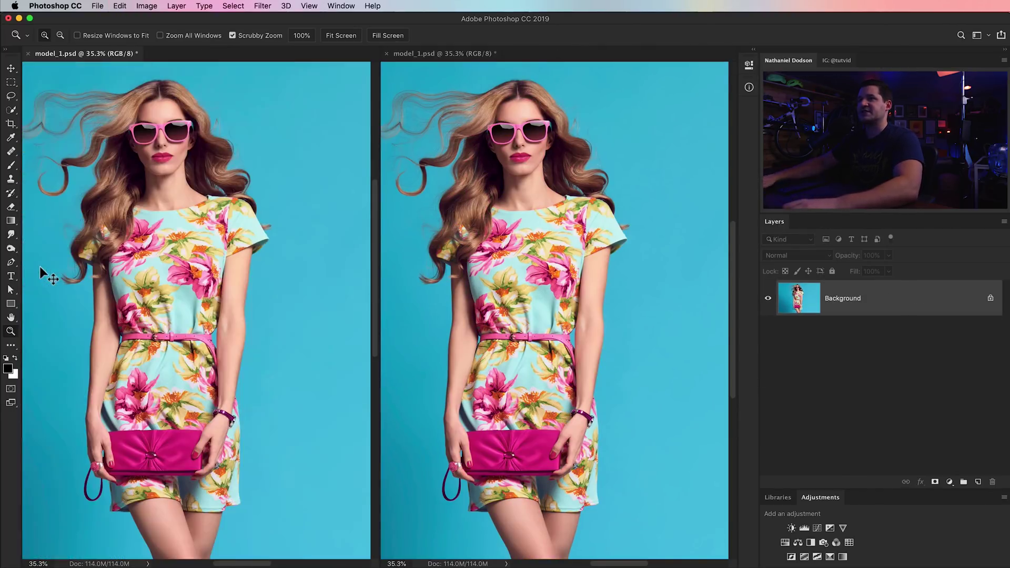
drag(167, 234, 199, 230)
Zoom the right window in on the face at 100%.
click(532, 146)
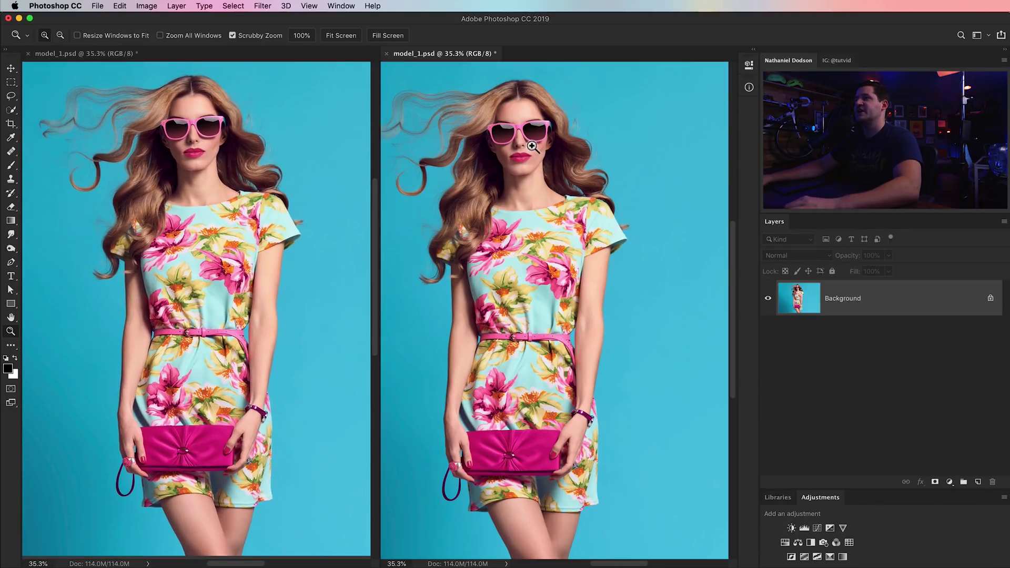
drag(532, 127, 588, 268)
drag(575, 232, 581, 275)
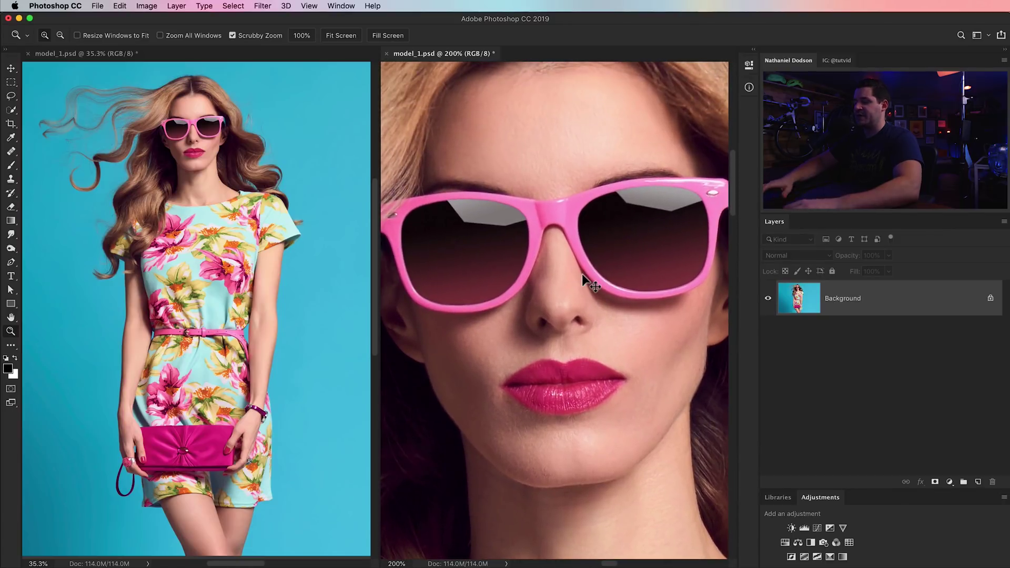
key(super+1)
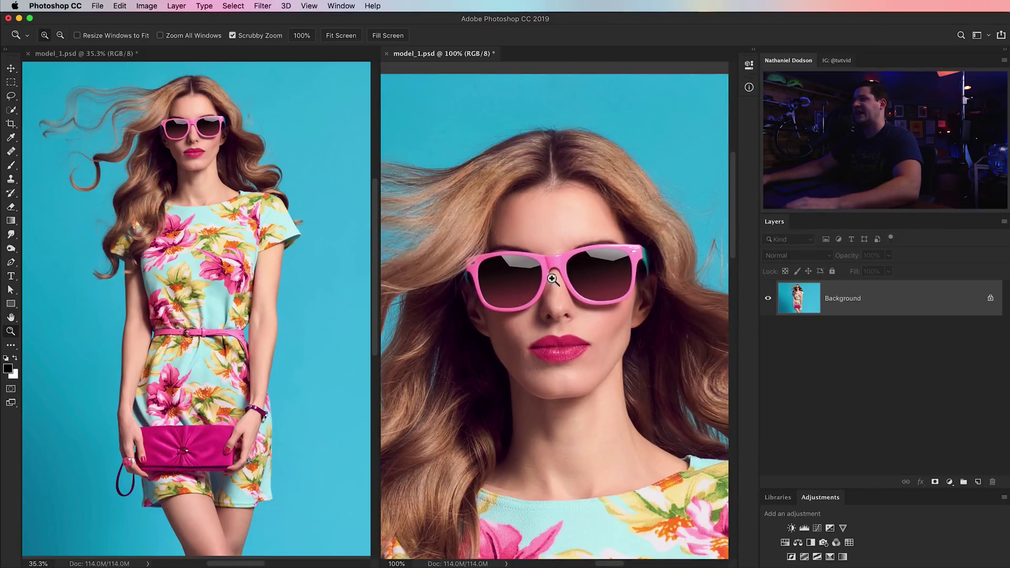
Marquee the sunglasses, then use Color Range on the frame pink at Fuzziness 32.
click(11, 83)
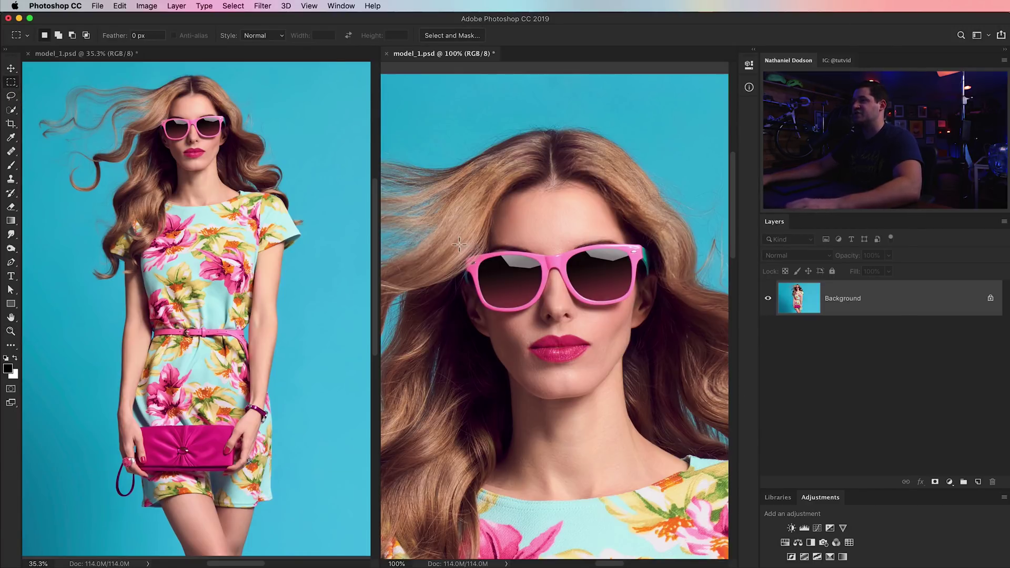
drag(453, 239, 656, 319)
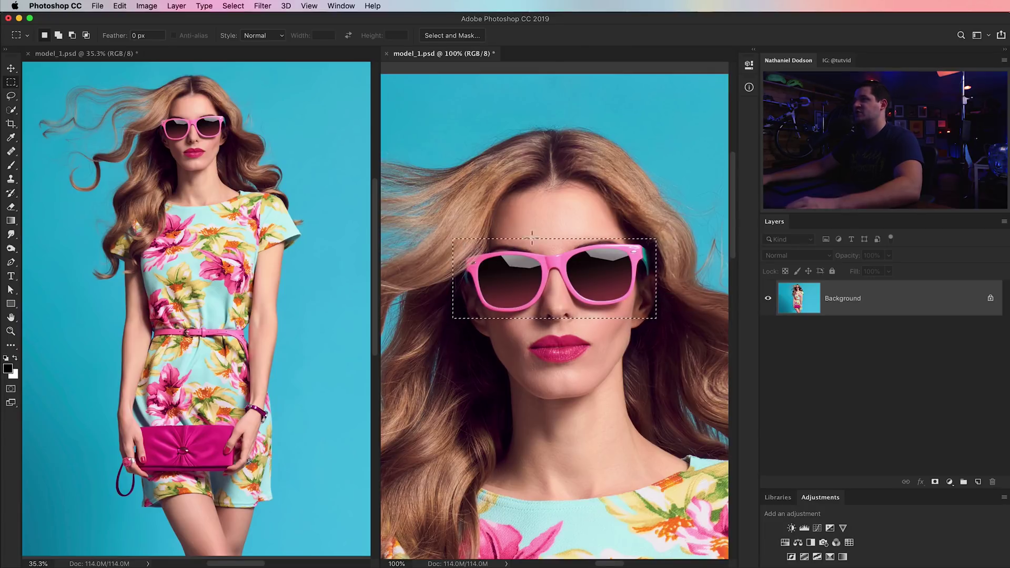
click(233, 6)
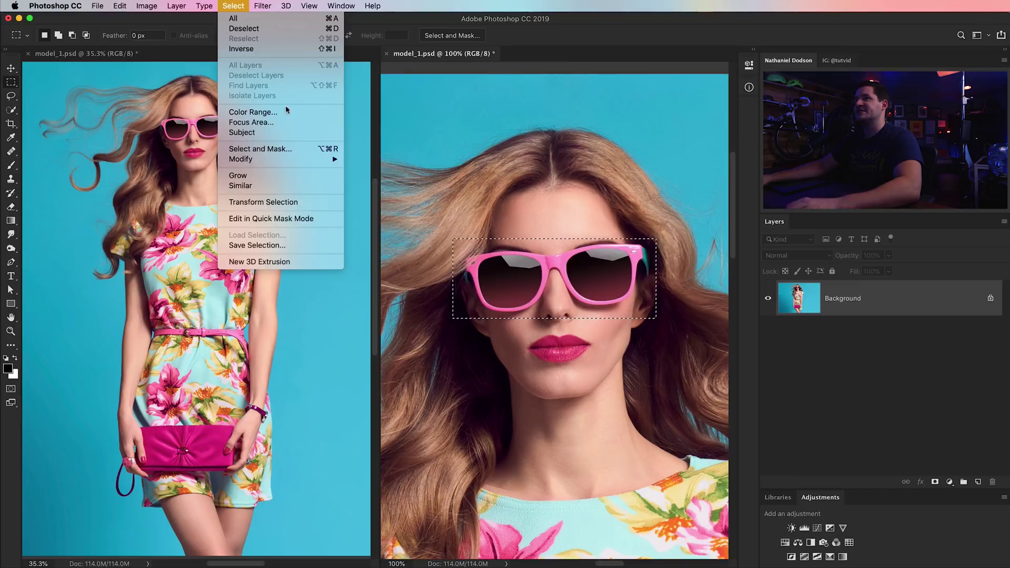
click(257, 112)
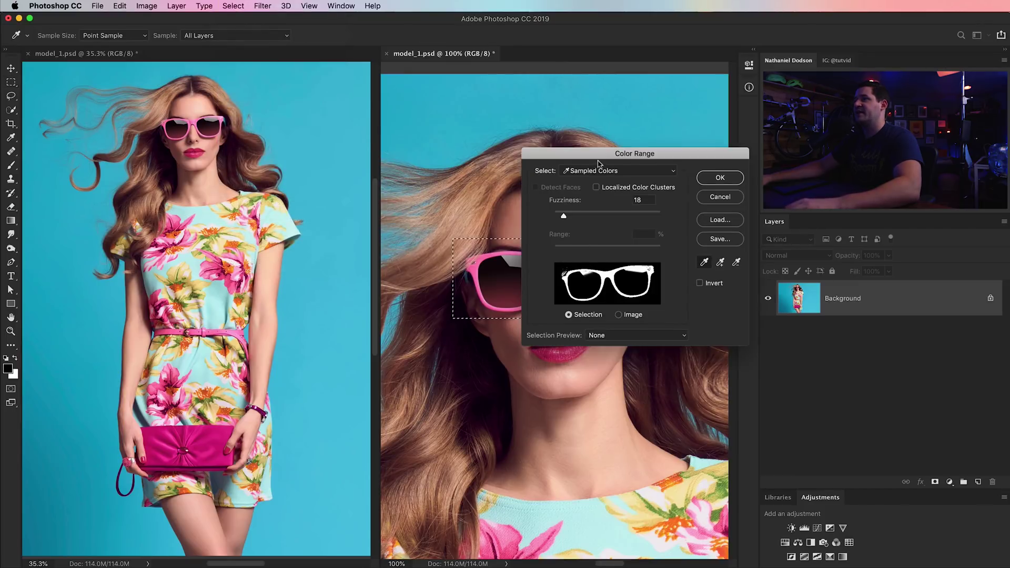
drag(598, 163, 387, 169)
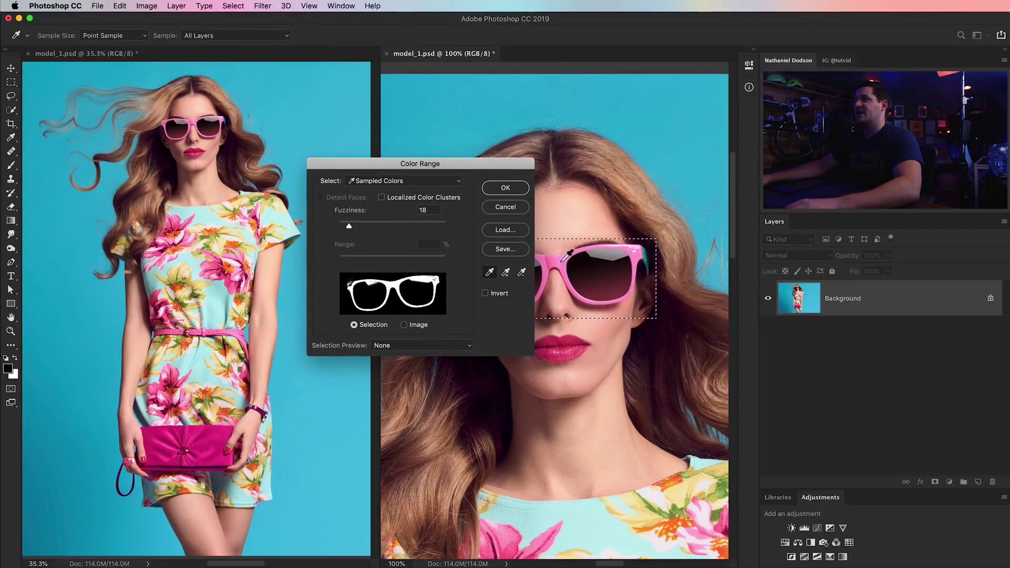
click(573, 216)
drag(481, 167, 428, 163)
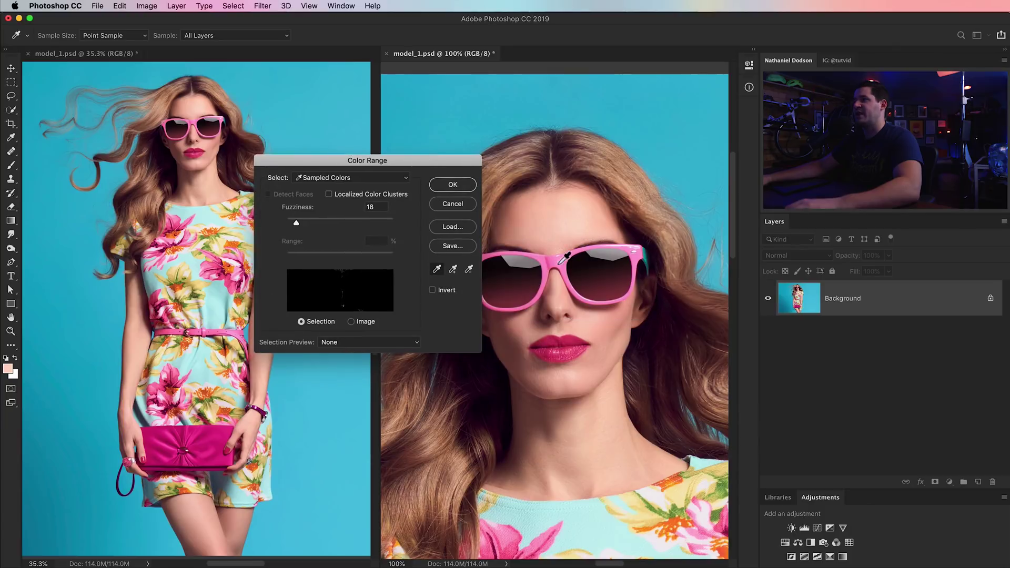
click(551, 258)
shift+click(573, 262)
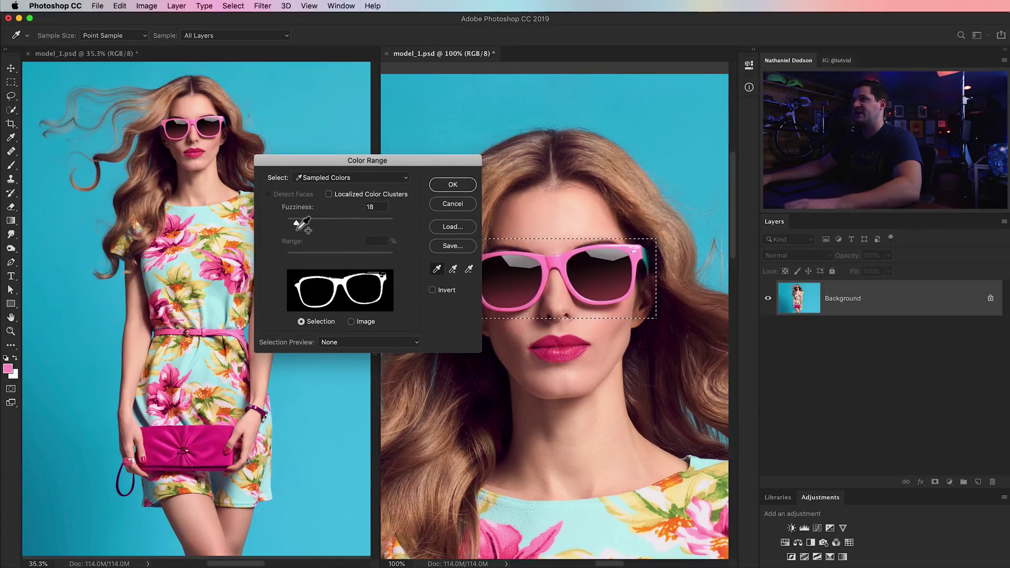
drag(296, 223, 297, 225)
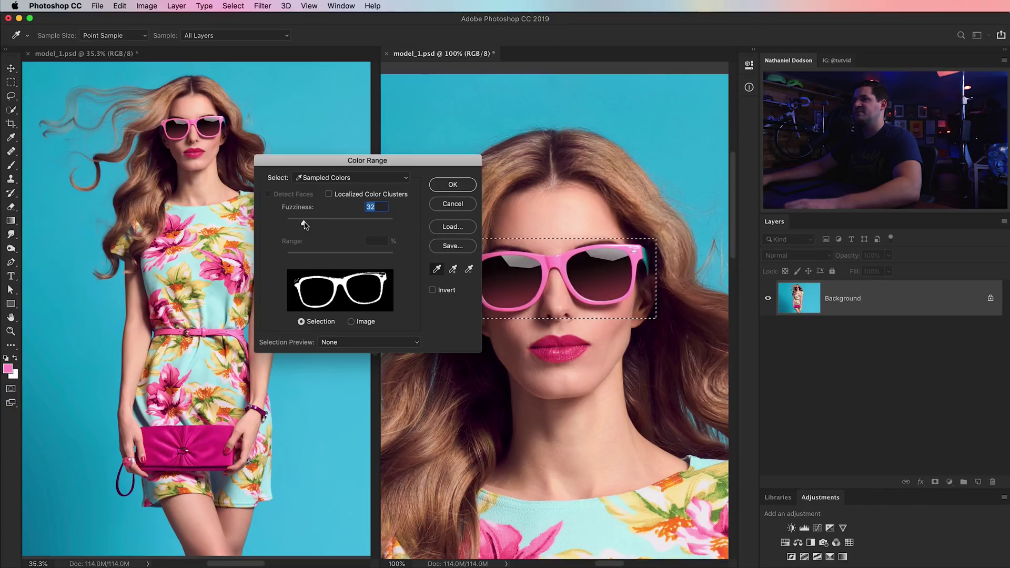
click(452, 184)
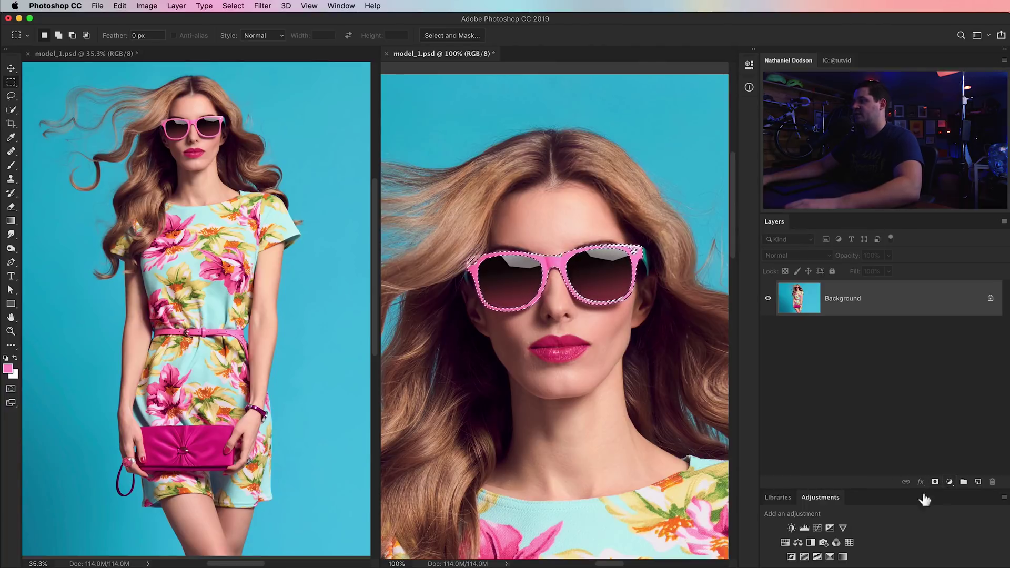
Add a masked Hue/Saturation layer at Hue +11, Saturation -11, Lightness -11 on the frames.
click(784, 543)
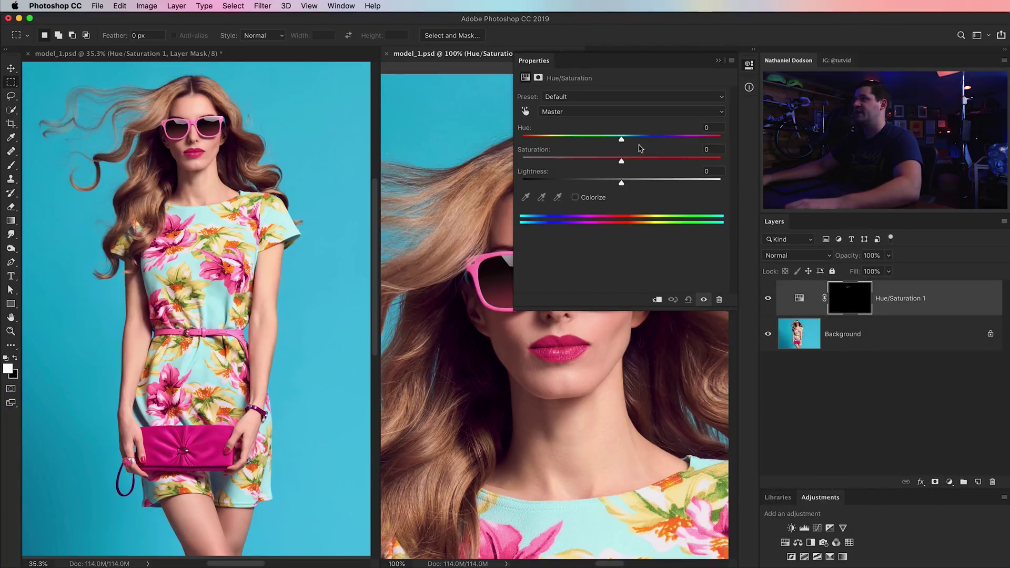
drag(642, 58, 350, 278)
drag(329, 359, 367, 363)
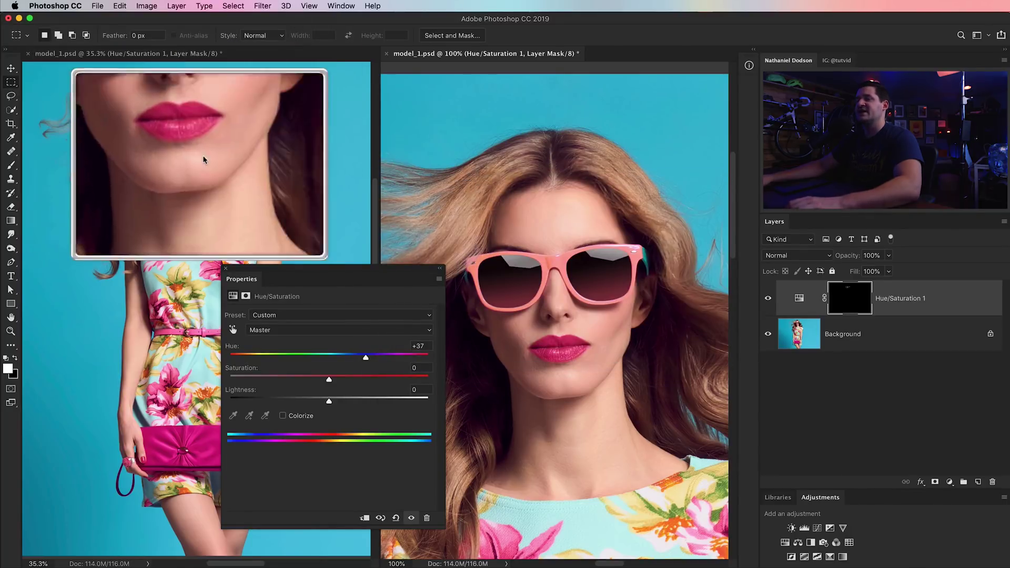
drag(296, 272, 521, 288)
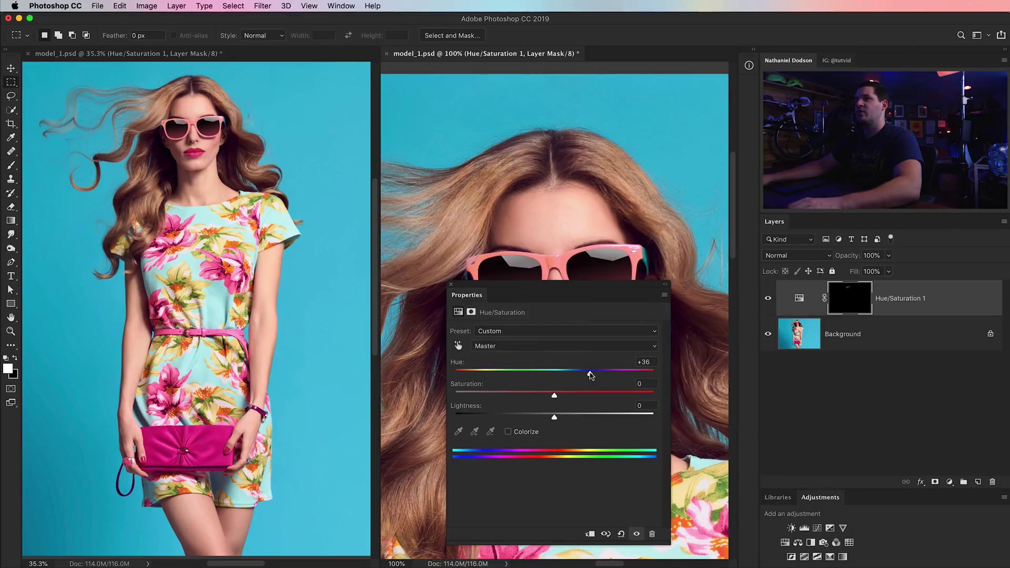
drag(590, 375, 556, 379)
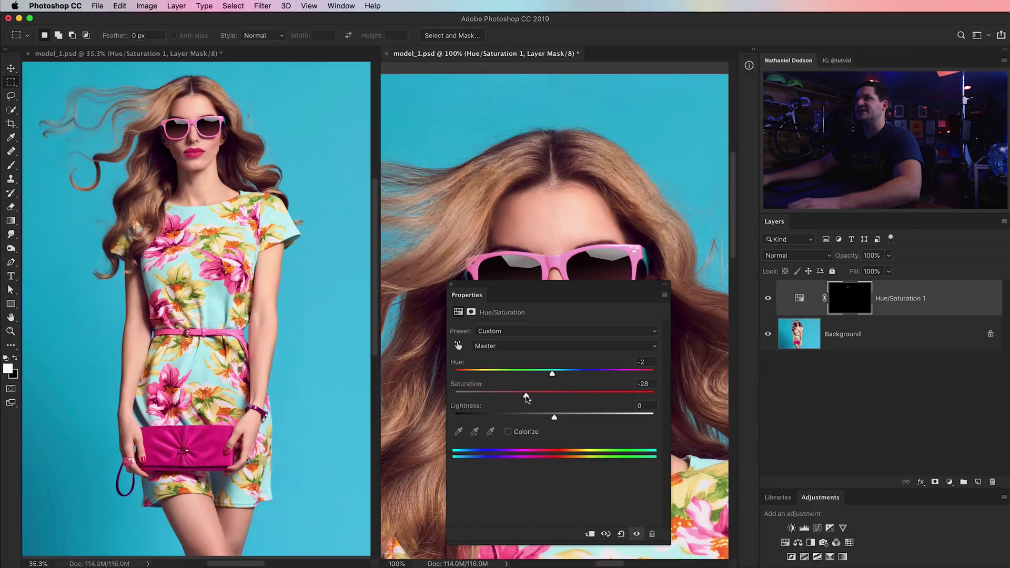
drag(551, 419, 544, 418)
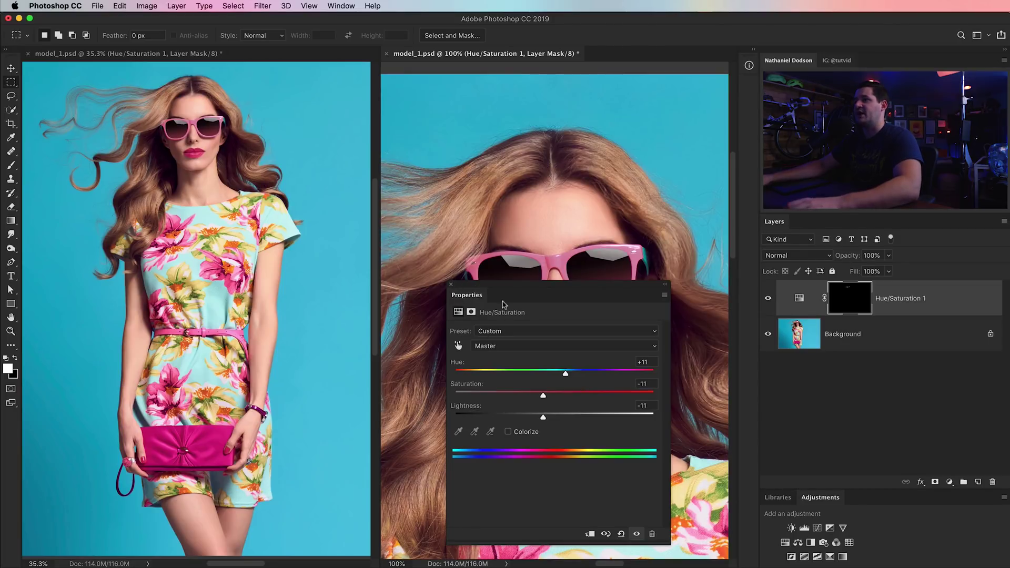
drag(499, 286, 499, 340)
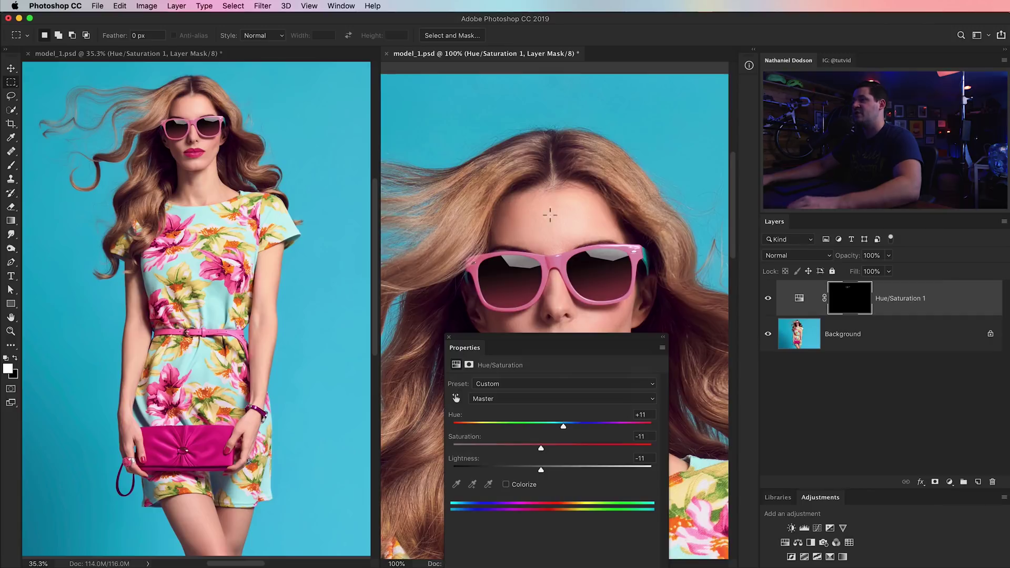
click(447, 338)
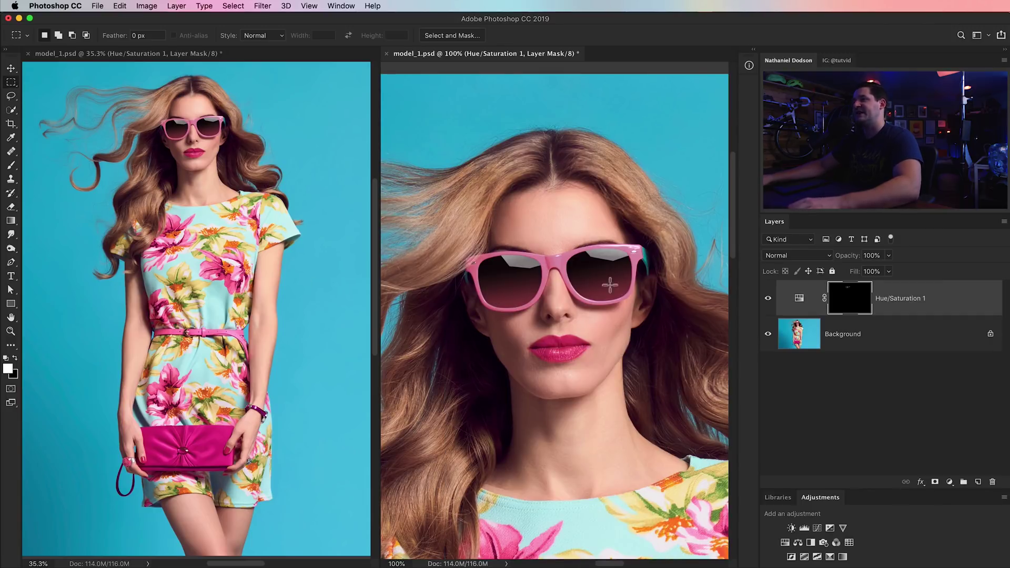
key(z)
click(522, 277)
Inspect the recoloured frames at 300%, pan toward the nose and lips, then return to 100%.
click(504, 305)
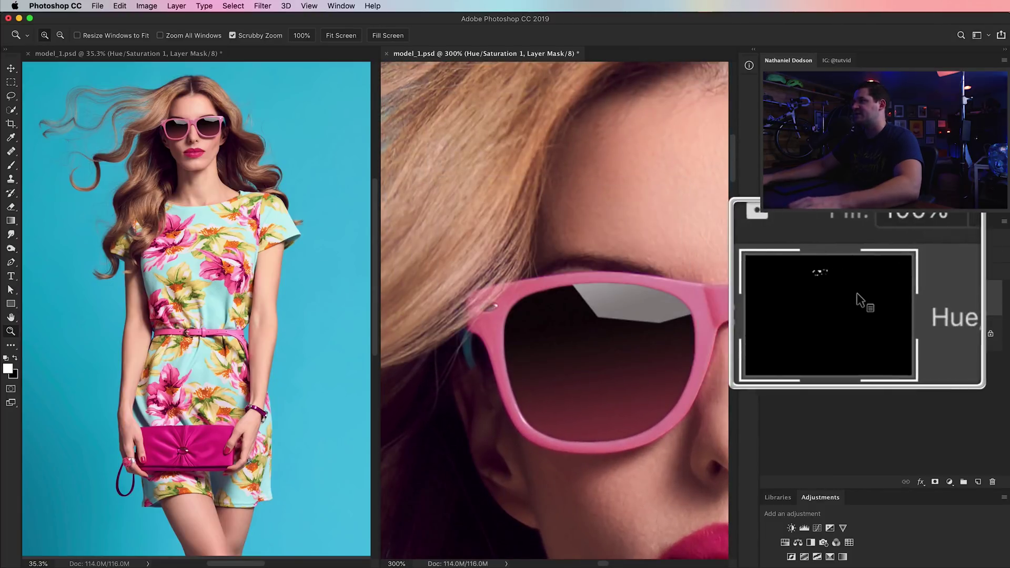
key(space)
drag(572, 408, 537, 347)
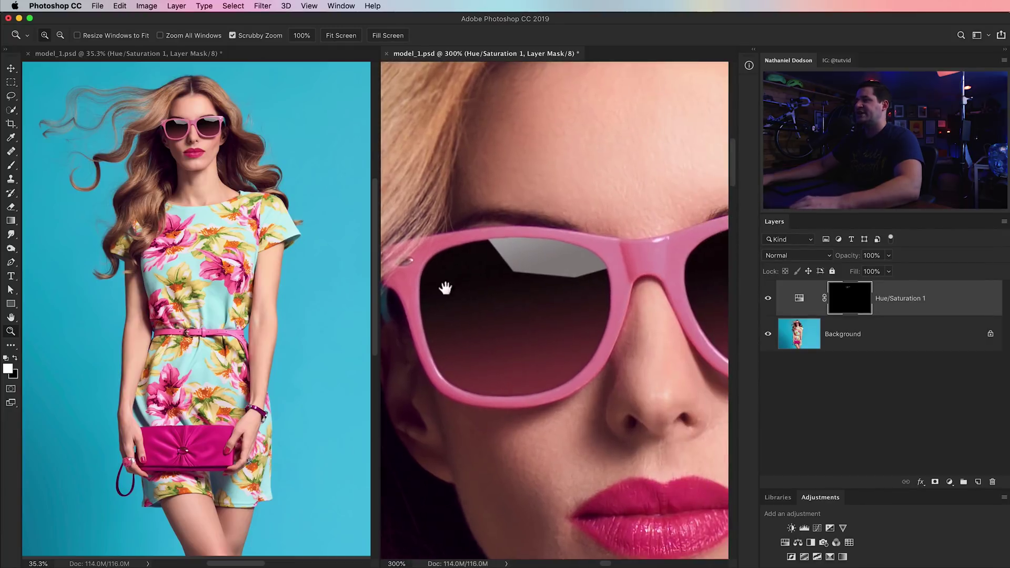
scroll(445, 288, right, 6)
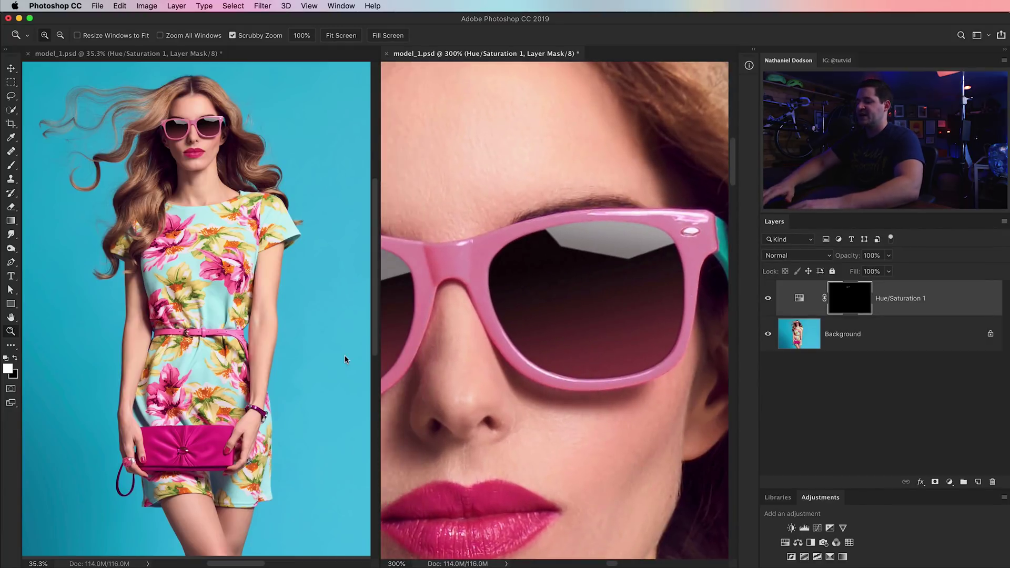
key(super+1)
key(space)
drag(518, 302, 531, 218)
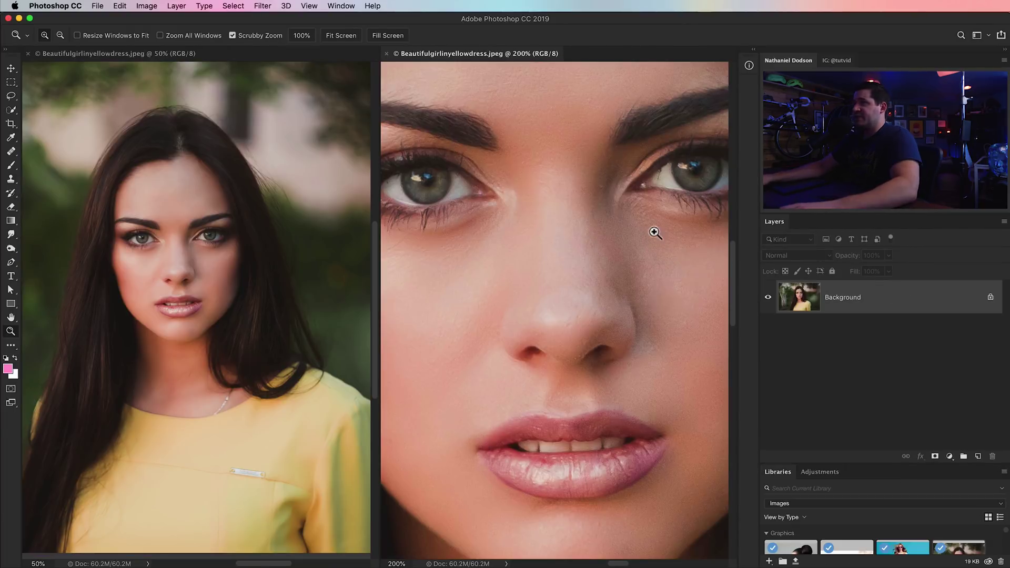
key(v)
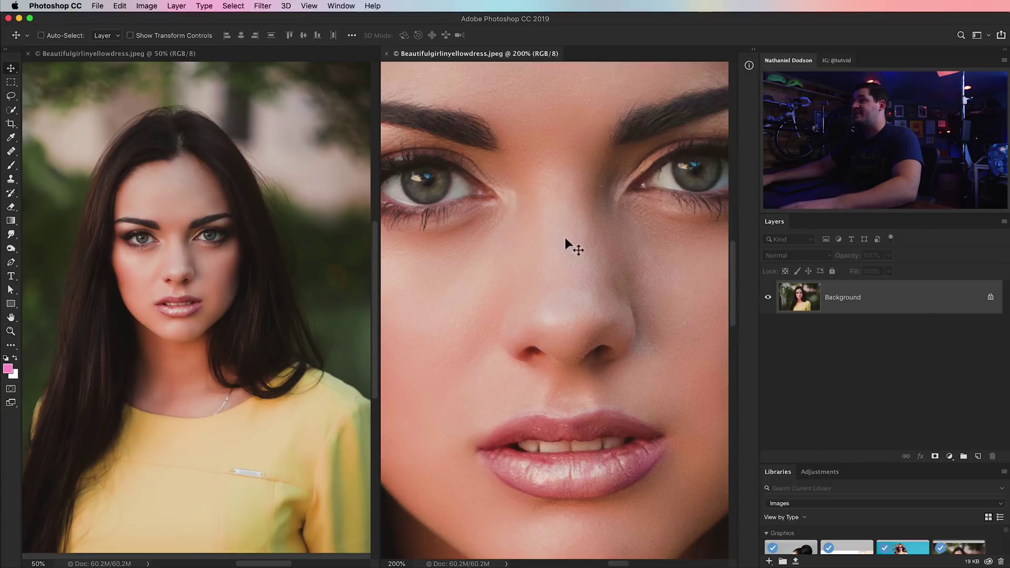
key(space)
drag(563, 235, 626, 378)
drag(608, 210, 552, 221)
key(space)
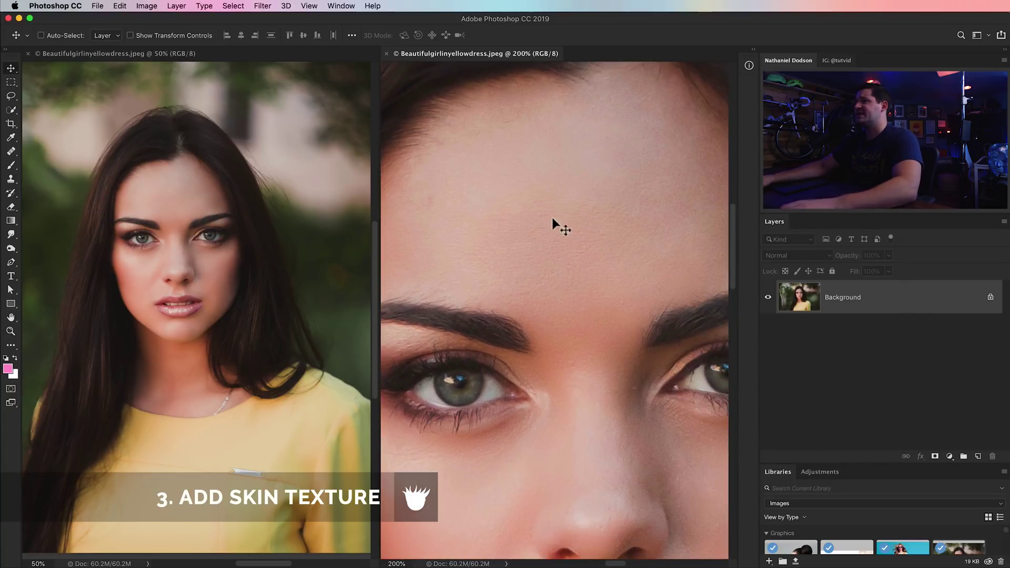
key(space)
drag(572, 405, 590, 231)
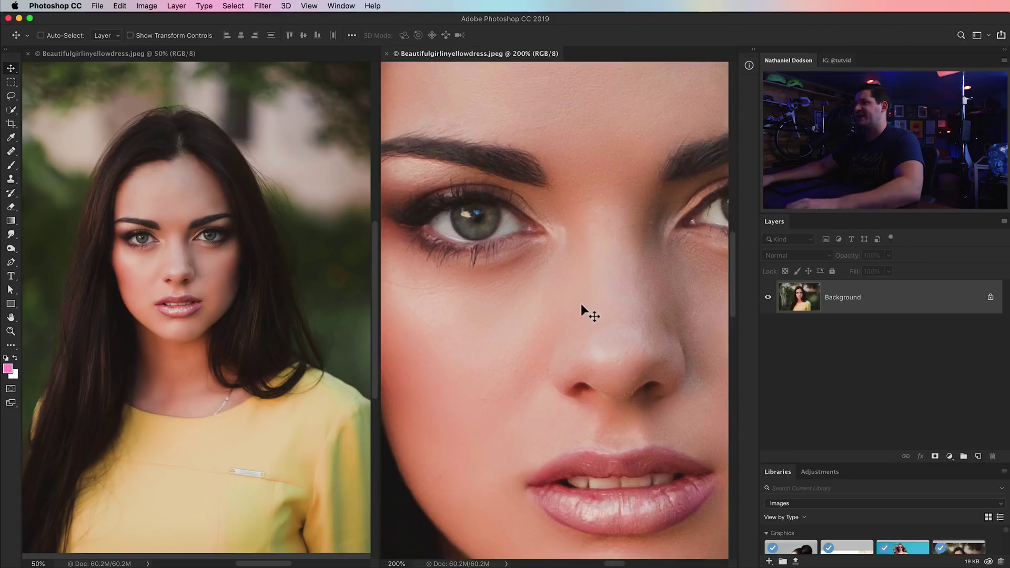
key(space)
drag(481, 393, 520, 538)
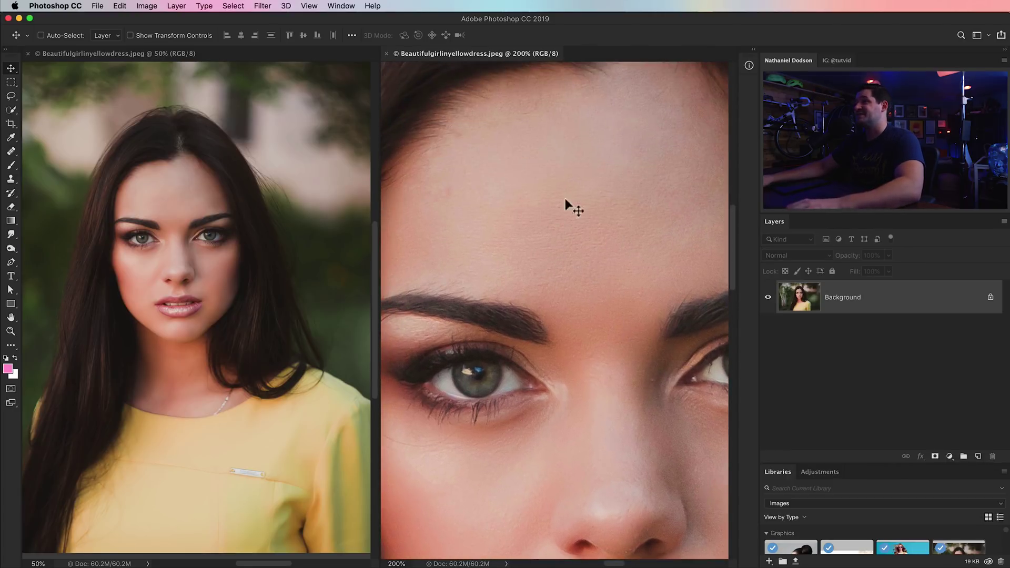
drag(661, 207, 573, 215)
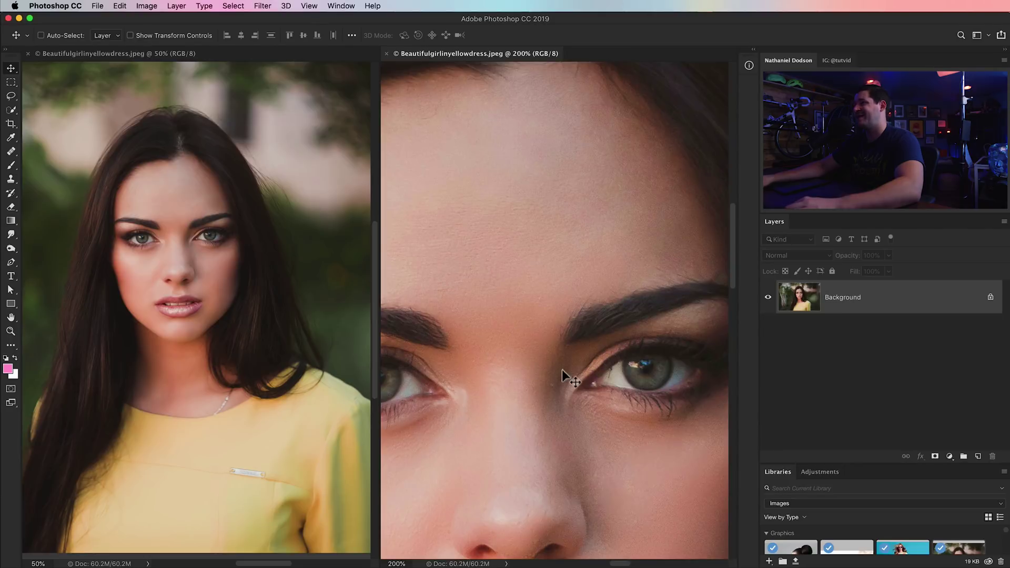
drag(535, 311, 602, 415)
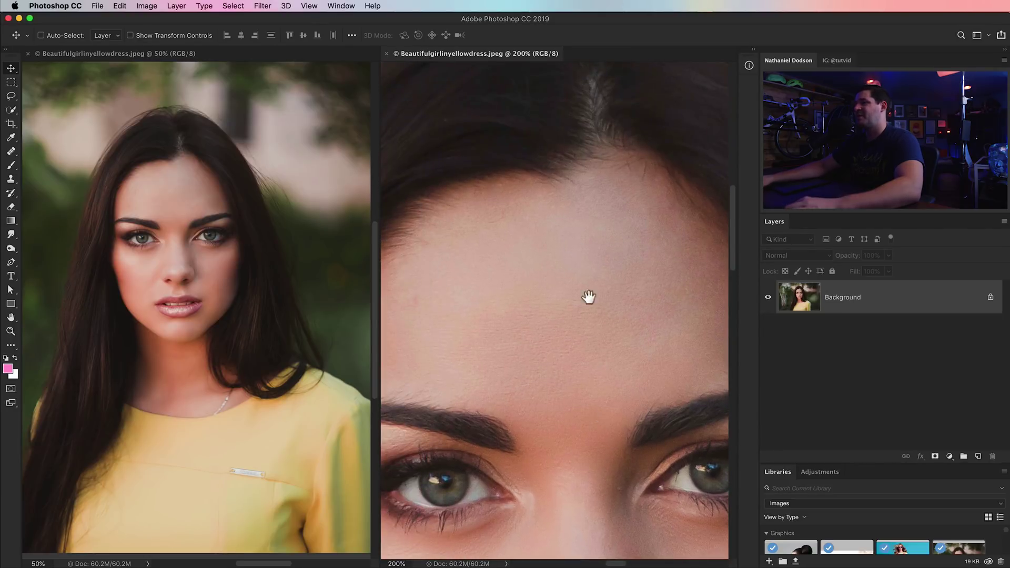
drag(588, 298, 595, 93)
drag(570, 343, 492, 253)
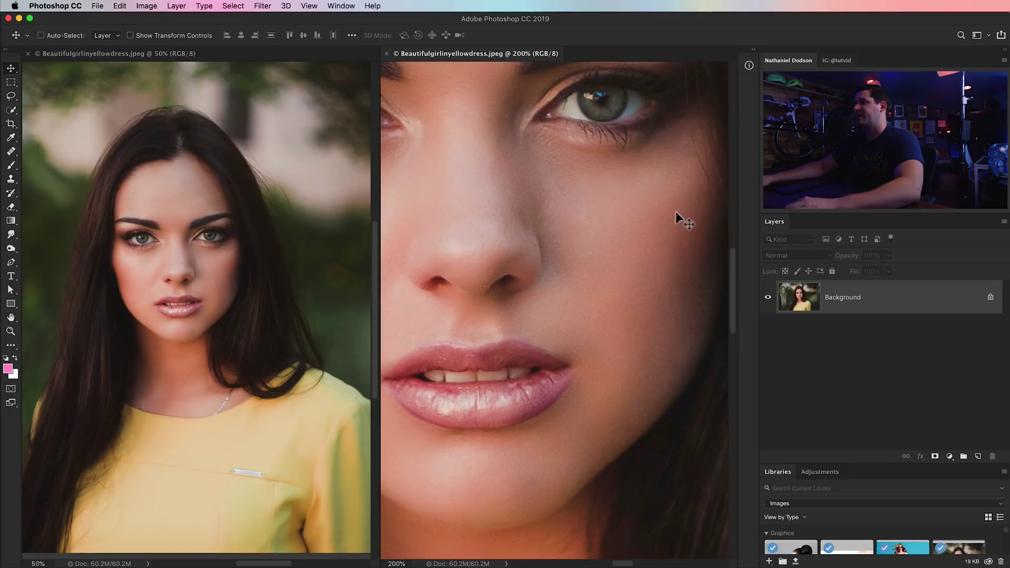
drag(587, 428, 660, 234)
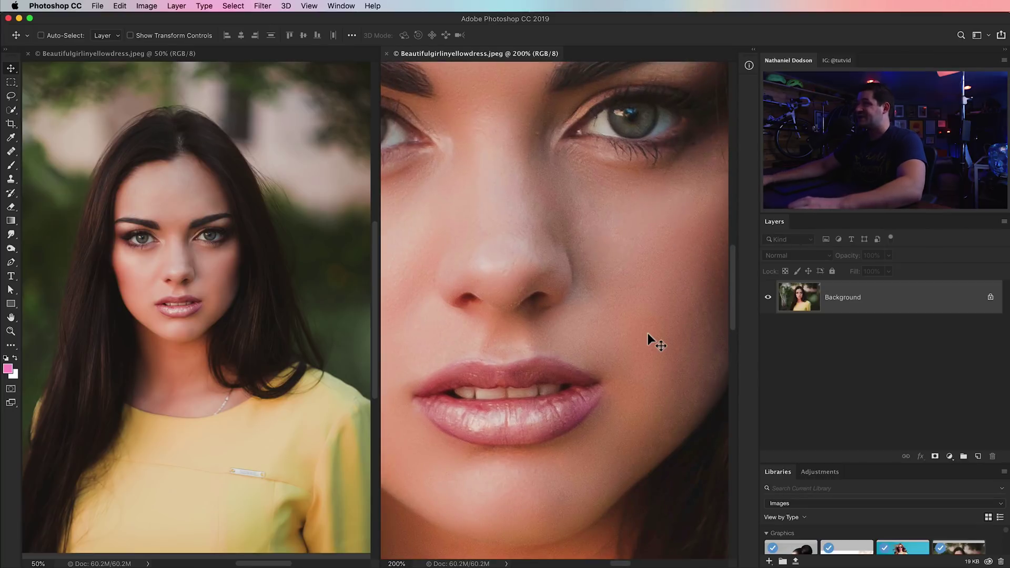
drag(597, 232, 668, 236)
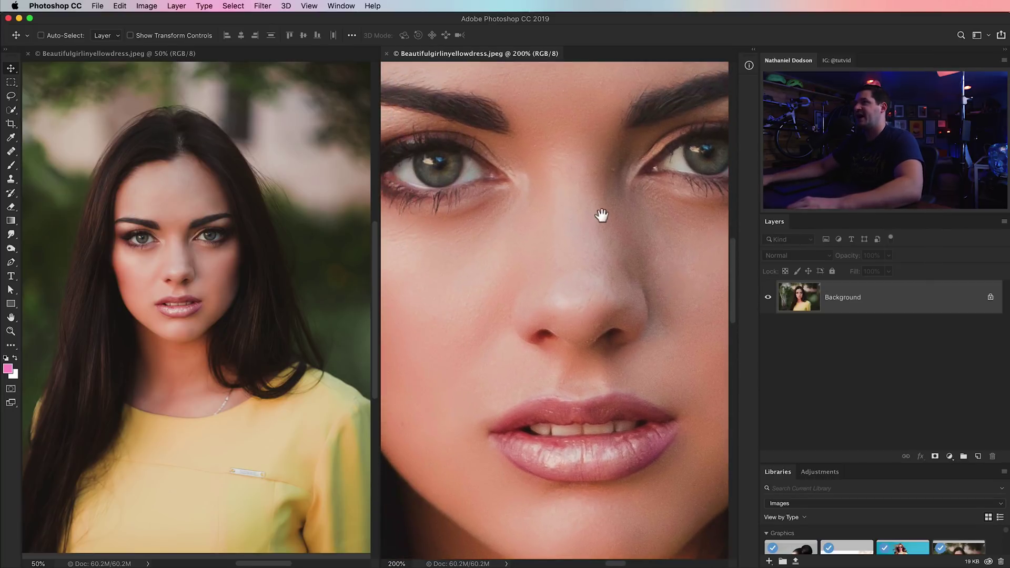
drag(601, 215, 494, 212)
mouse_move(589, 242)
mouse_down()
mouse_move(601, 233)
mouse_move(620, 245)
mouse_move(589, 234)
mouse_up()
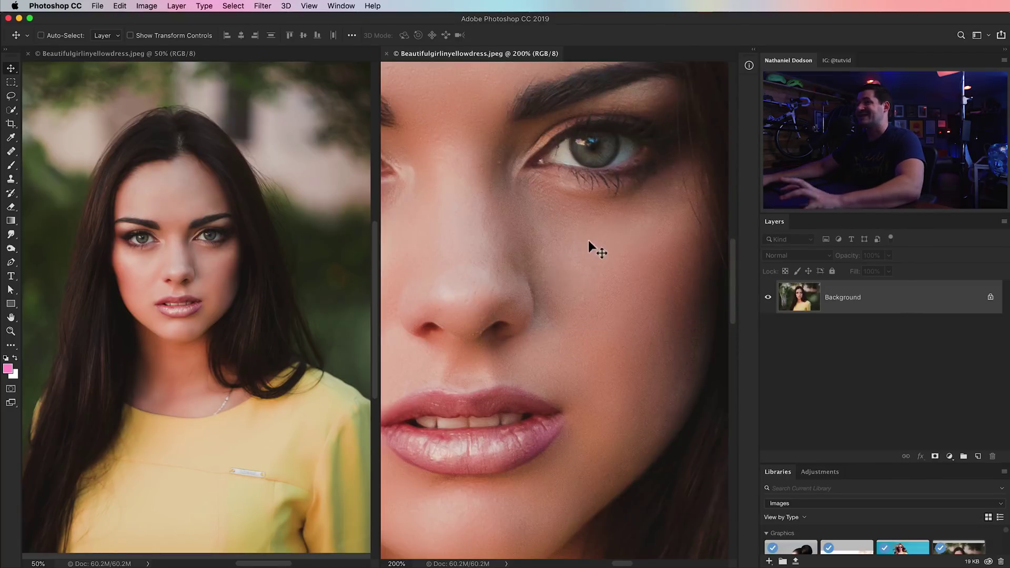
drag(541, 282, 608, 373)
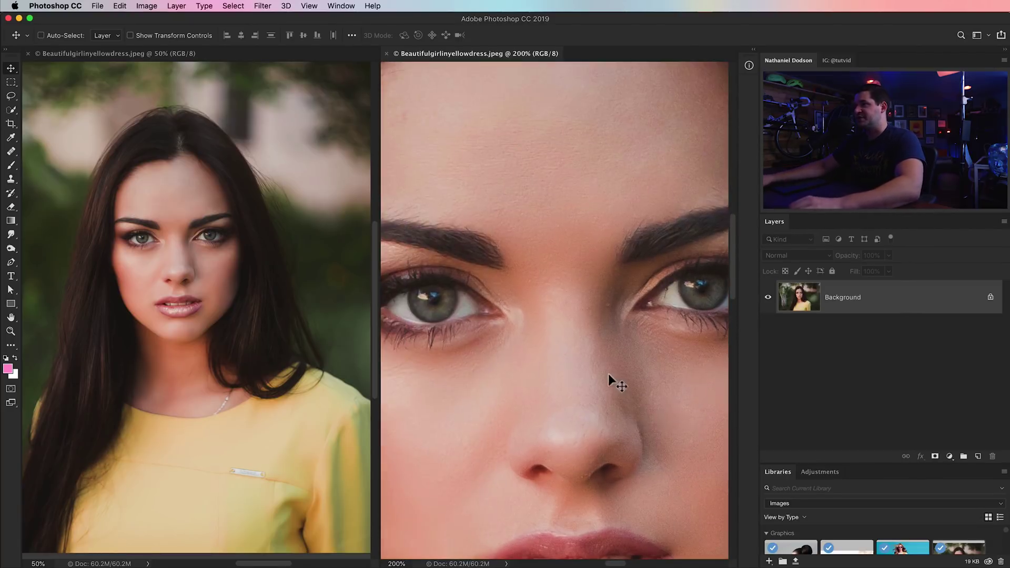
key(super+minus)
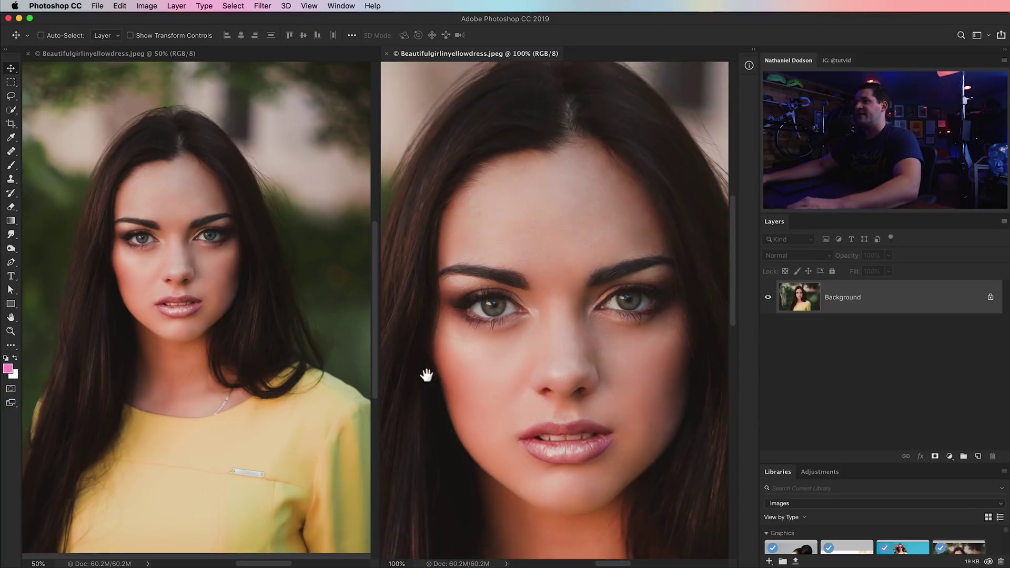
drag(484, 346, 464, 319)
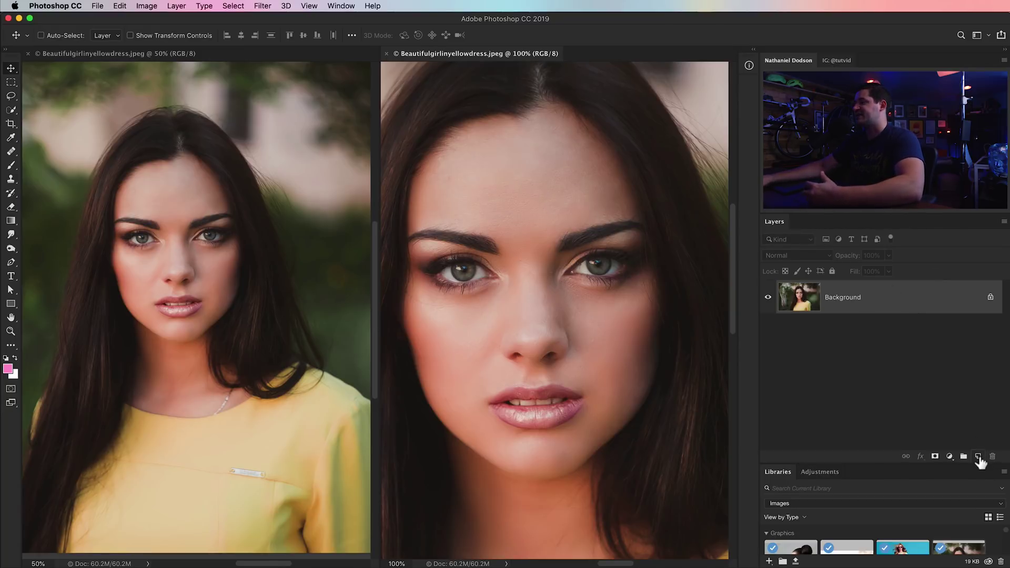
Add a new layer above the photo named small.
click(978, 457)
double_click(836, 298)
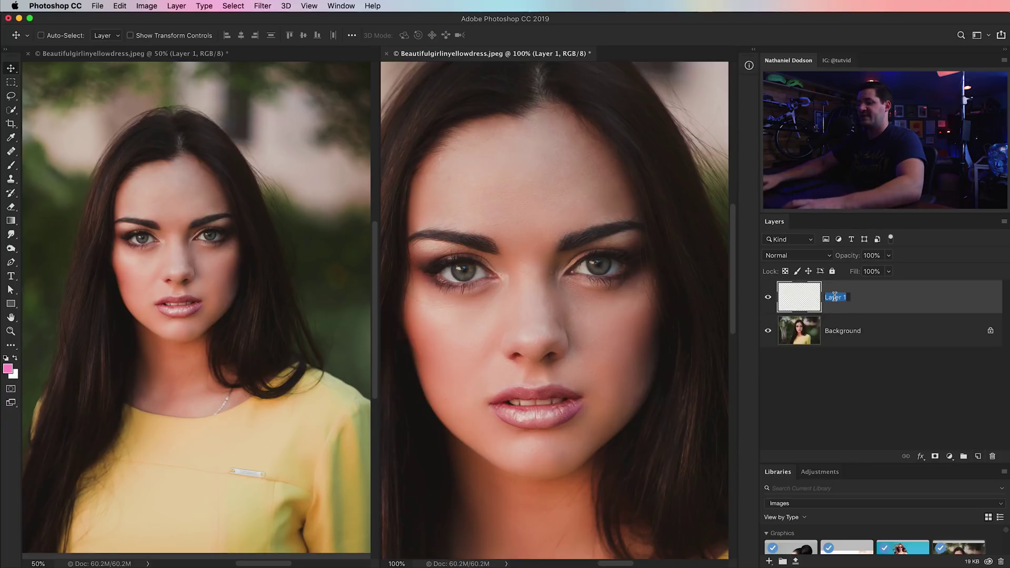
text(small)
key(Return)
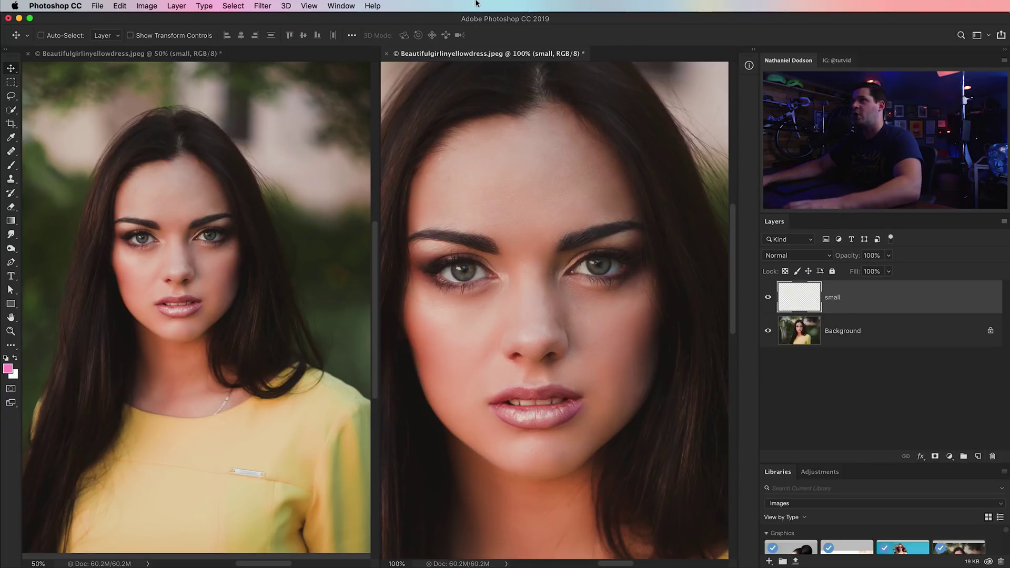
Fill the small layer with 50% gray.
click(119, 6)
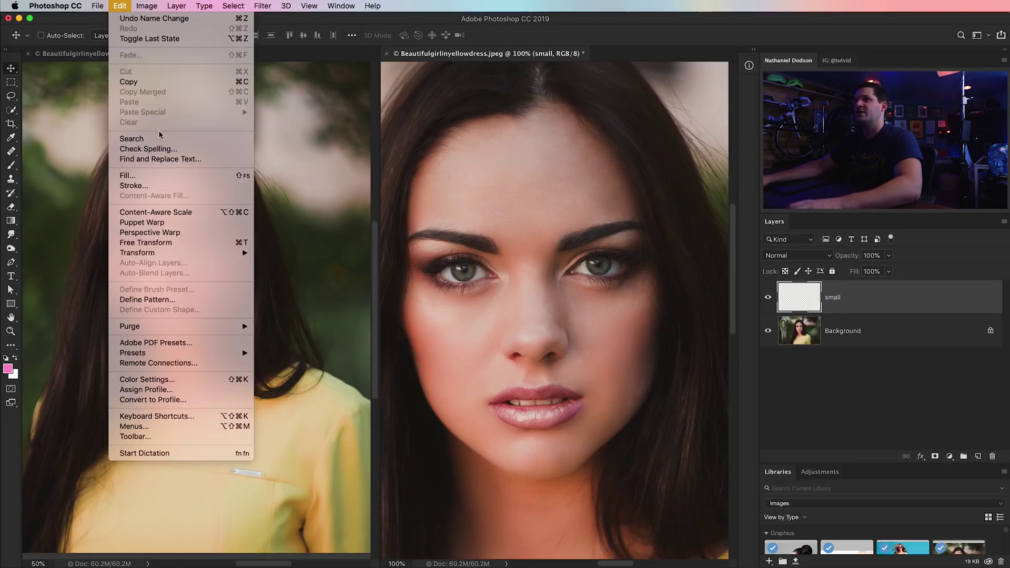
click(143, 175)
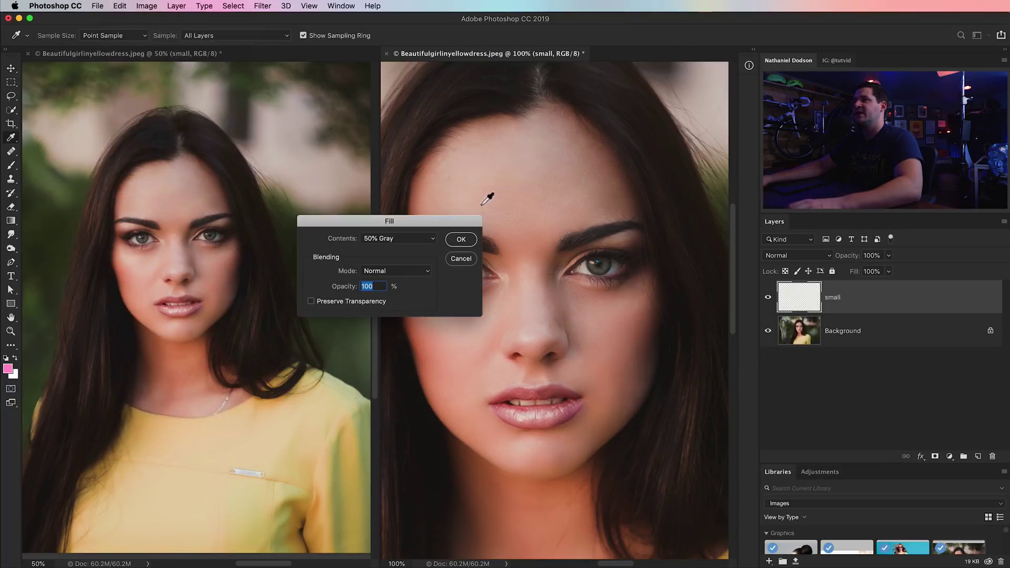
click(476, 244)
key(v)
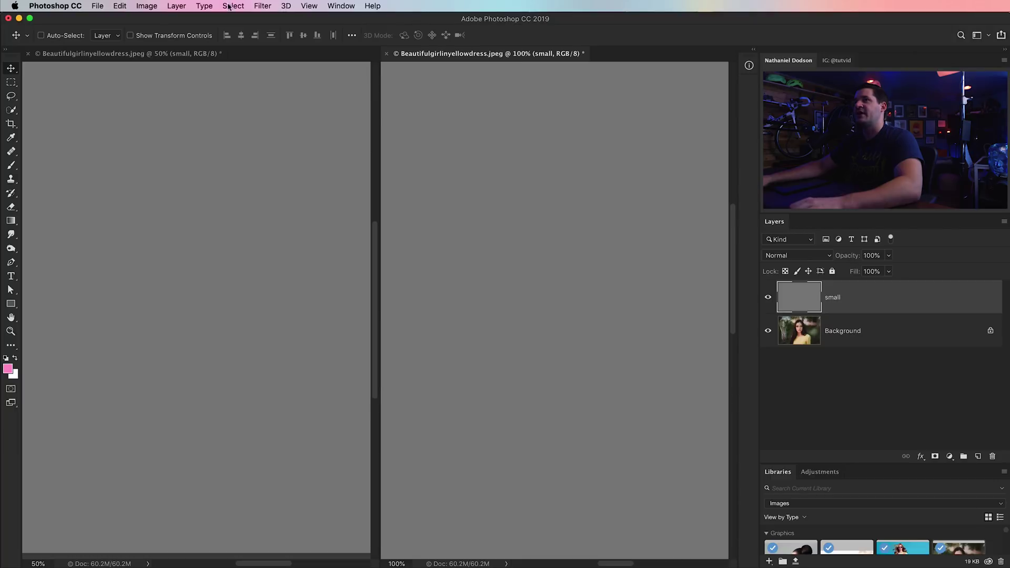
Apply Add Noise at 20%, Gaussian, Monochromatic to the gray layer.
click(262, 6)
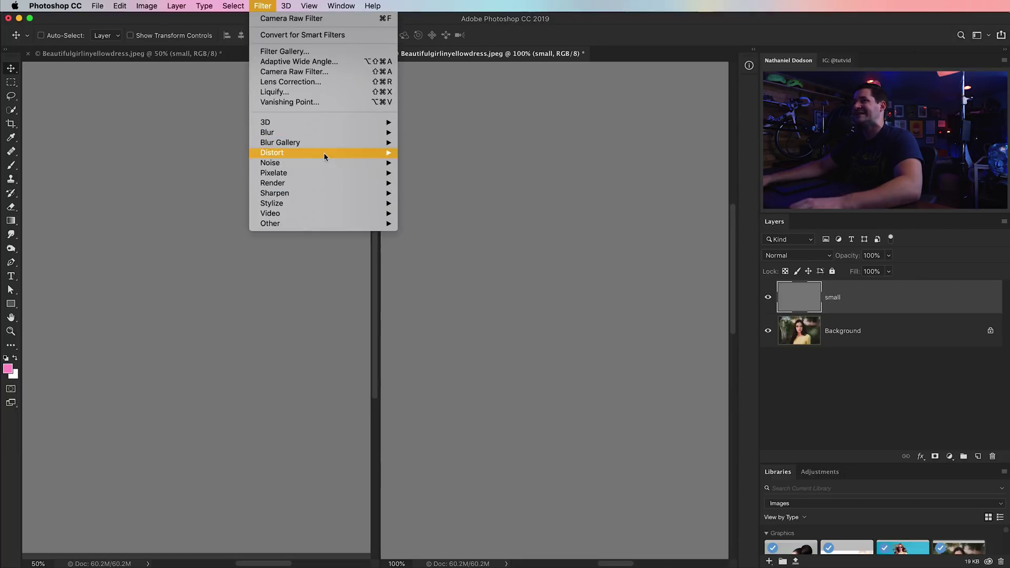
mouse_move(329, 164)
click(434, 162)
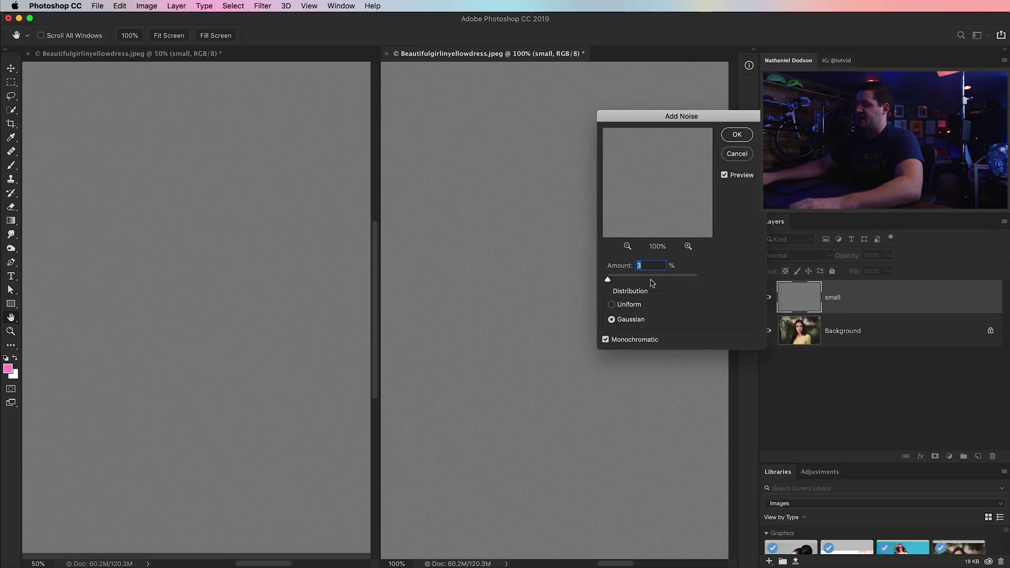
text(20)
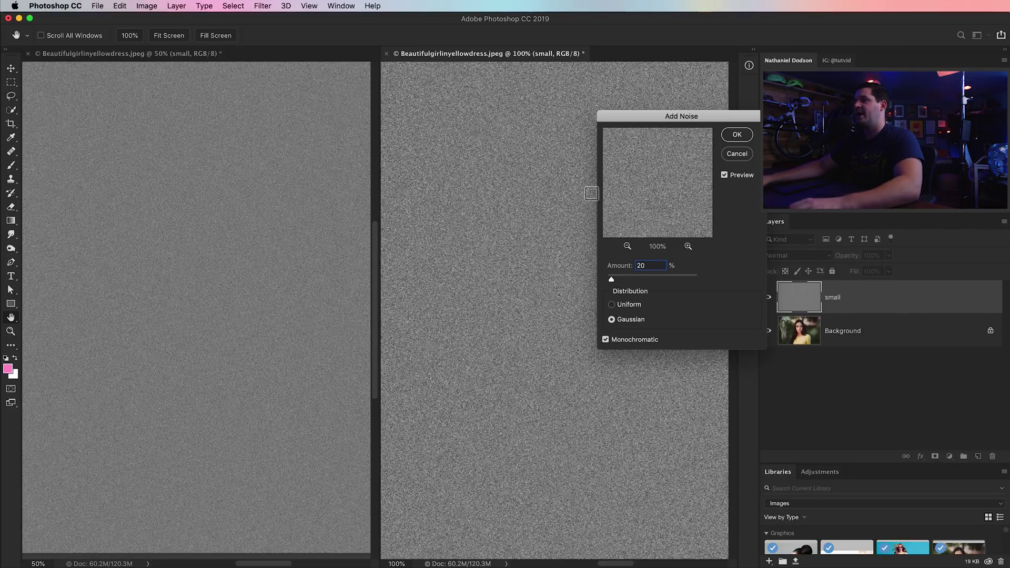
click(737, 135)
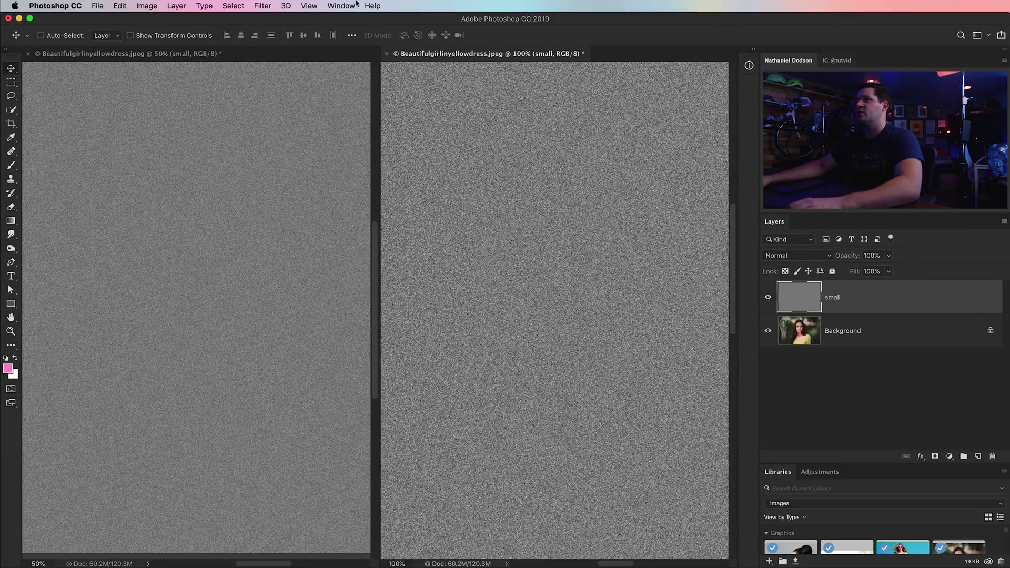
Emboss the small layer at Angle 55, Height 2, Amount 100, then hide it.
click(263, 6)
mouse_move(333, 203)
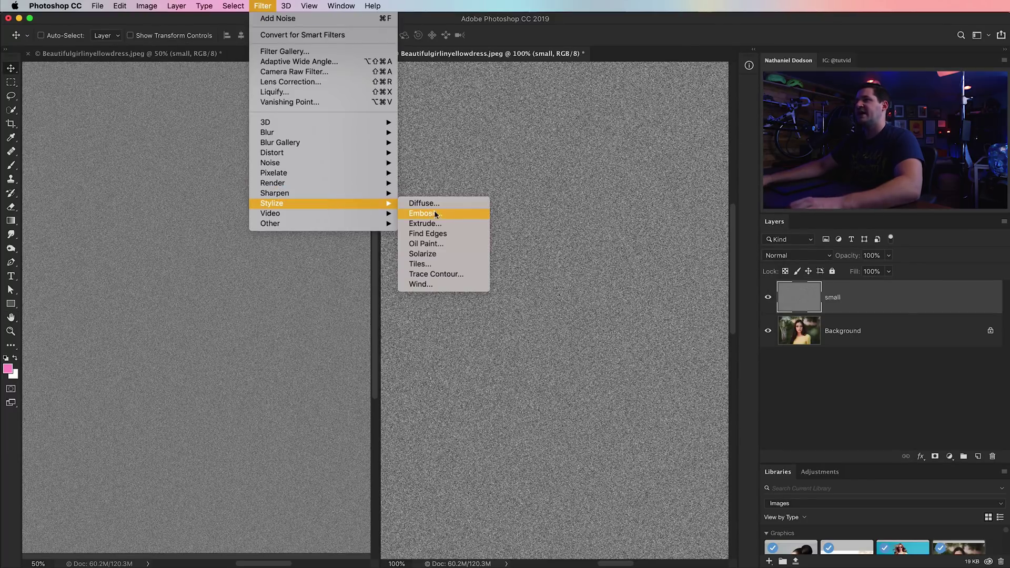
click(433, 216)
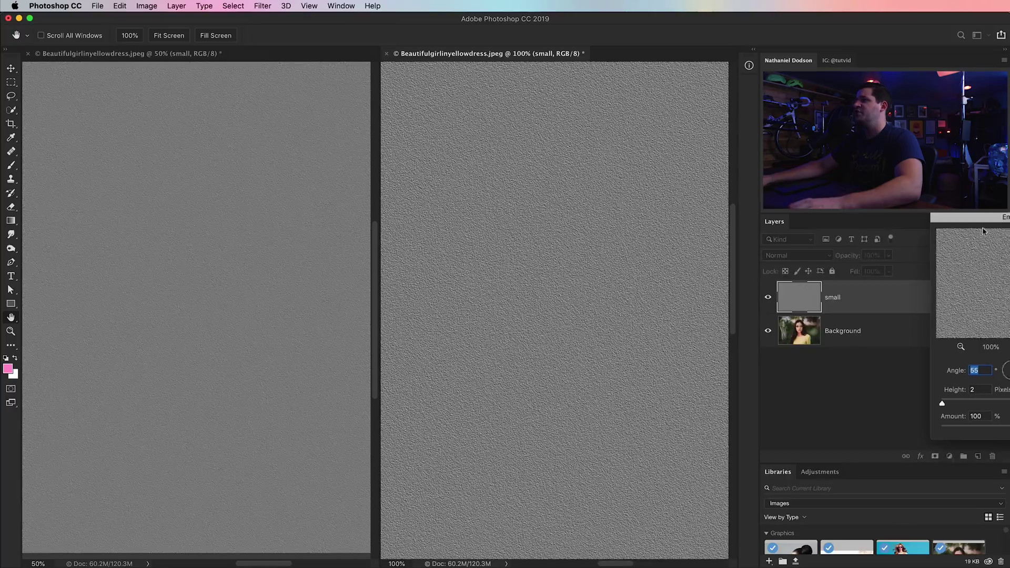
drag(973, 216, 552, 223)
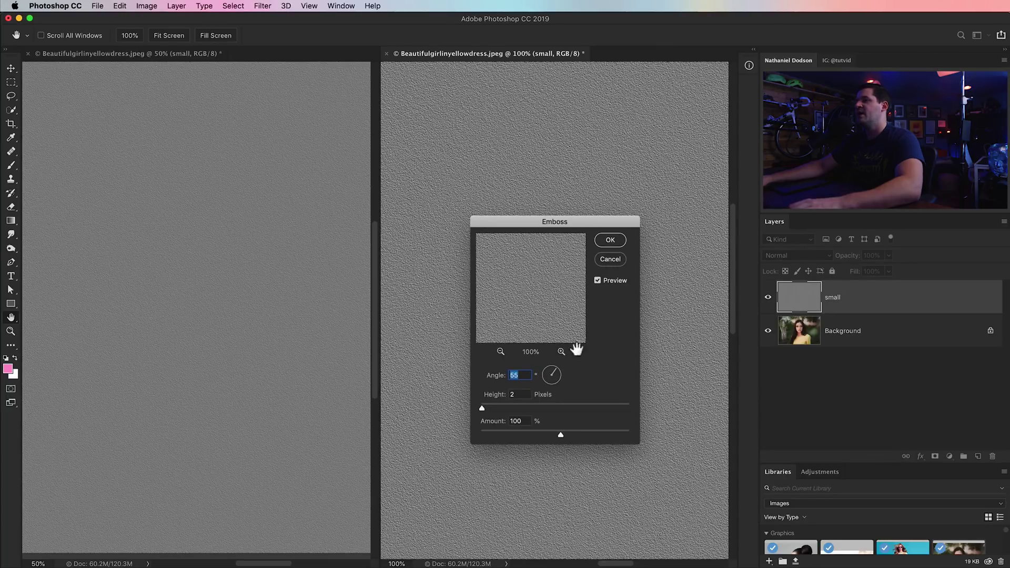
click(609, 241)
click(768, 297)
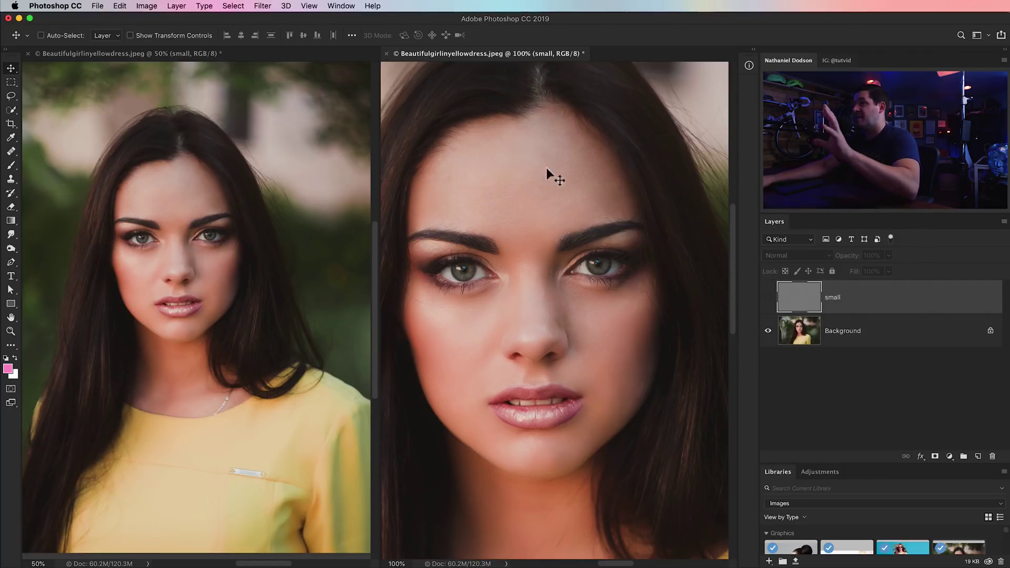
Show the small layer again, set it to Soft Light and add a hide-all mask.
click(768, 300)
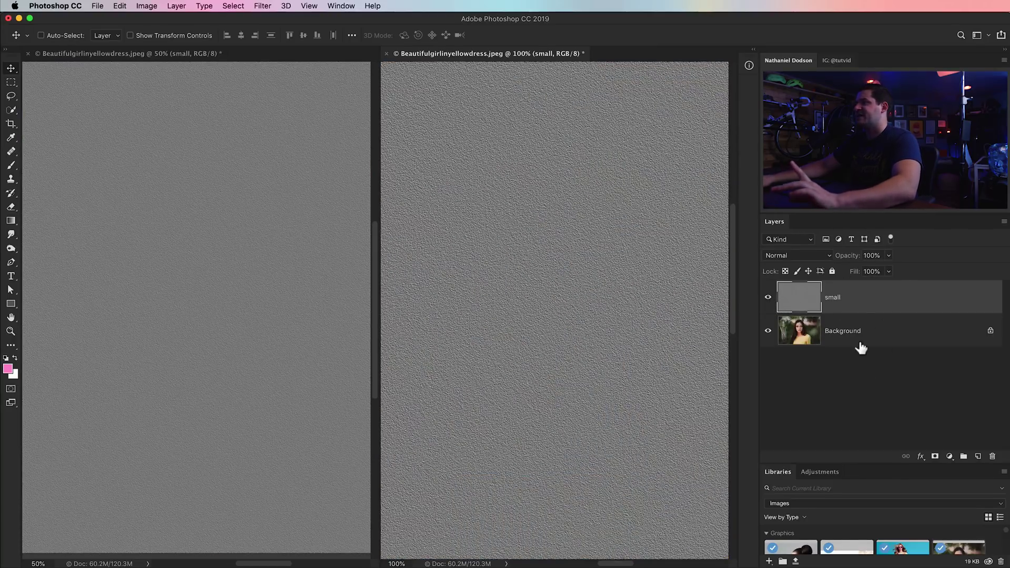
click(797, 255)
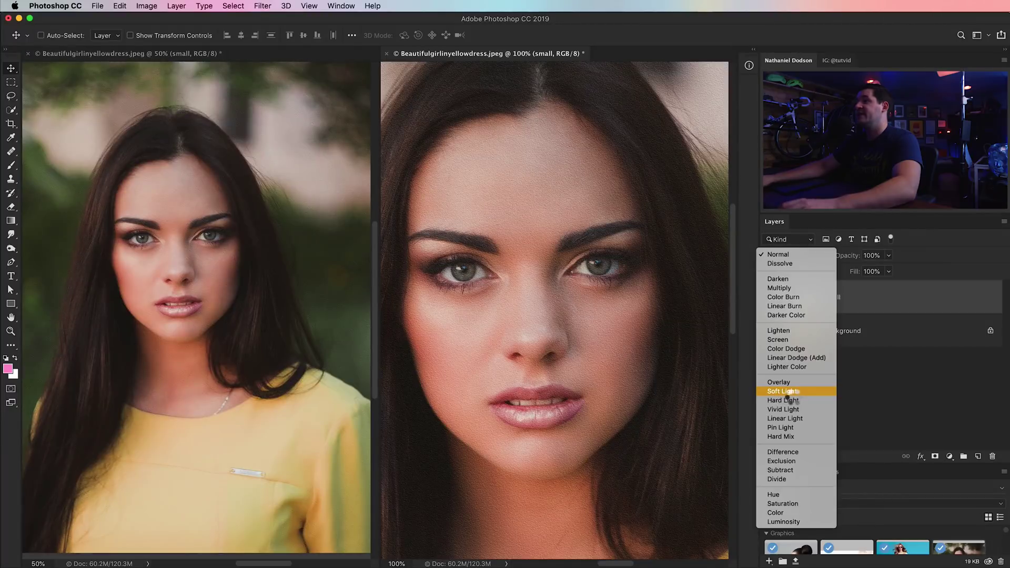
click(789, 392)
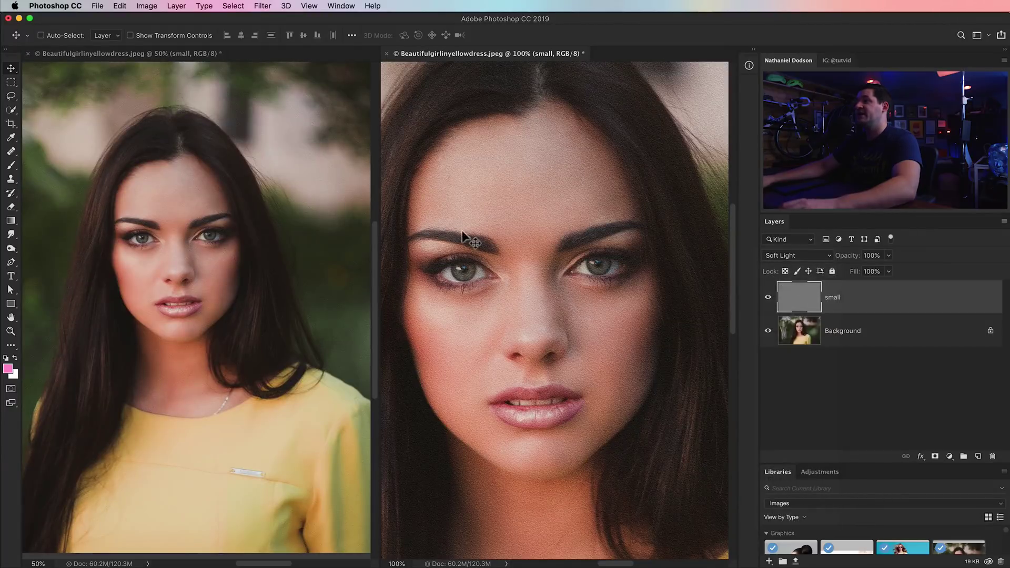
alt+click(934, 456)
Paint the texture into the mask over the forehead and eyebrow, enlarging the brush to 175.
key(z)
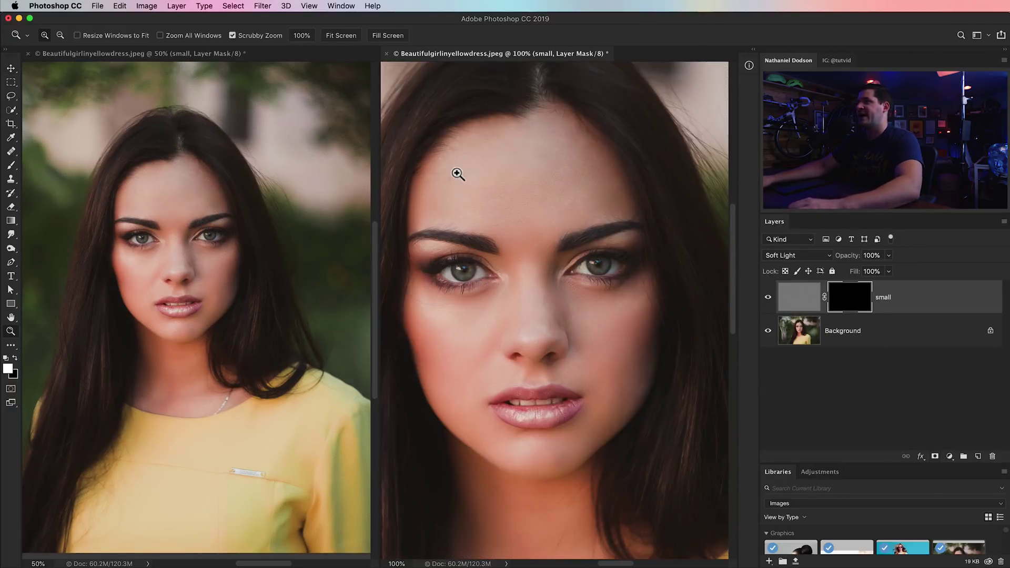
click(457, 174)
click(503, 210)
key(b)
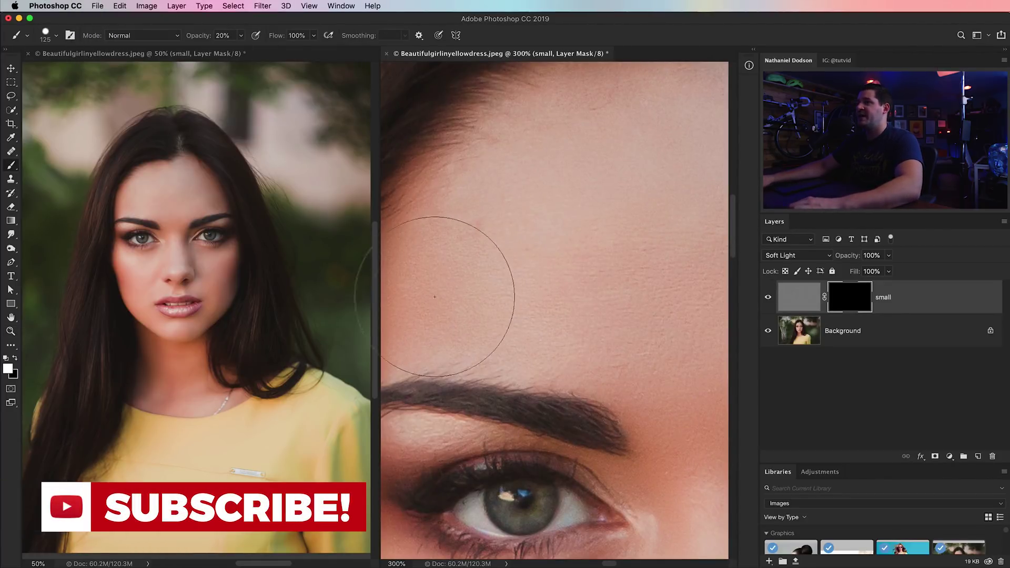
drag(586, 169, 507, 241)
drag(462, 293, 604, 233)
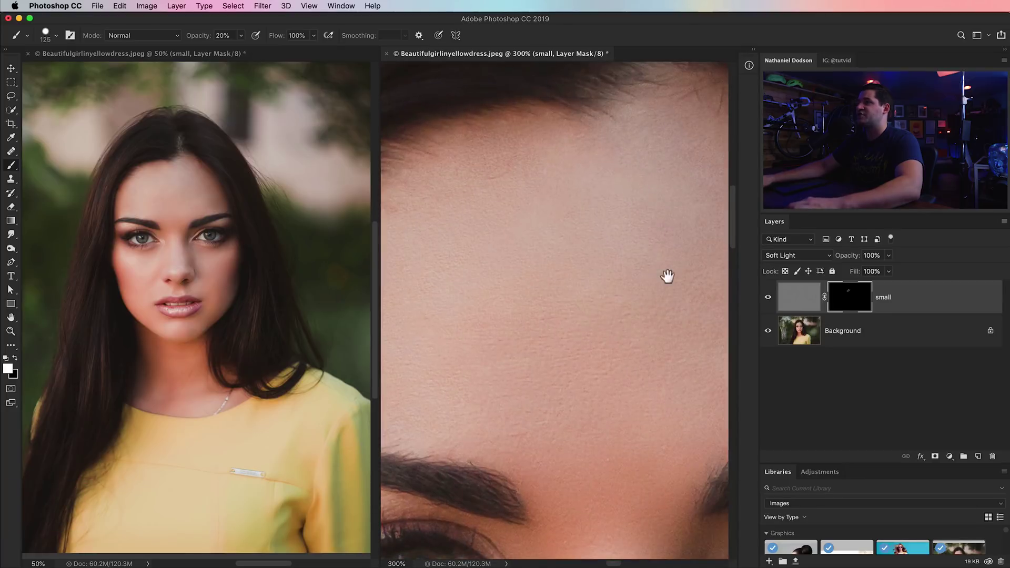
mouse_move(667, 276)
mouse_down()
mouse_move(579, 250)
mouse_move(589, 205)
mouse_up()
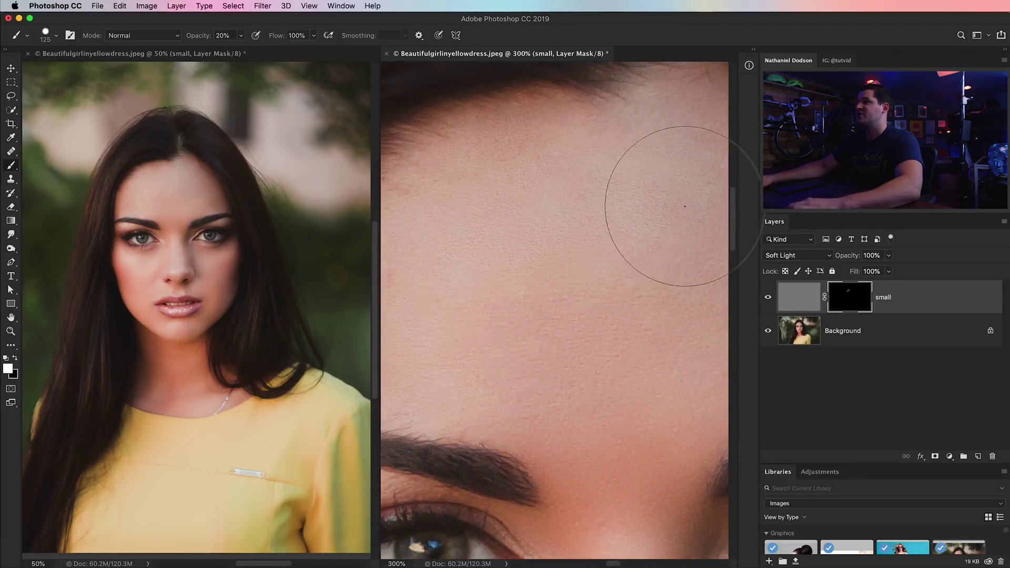
drag(684, 206, 425, 168)
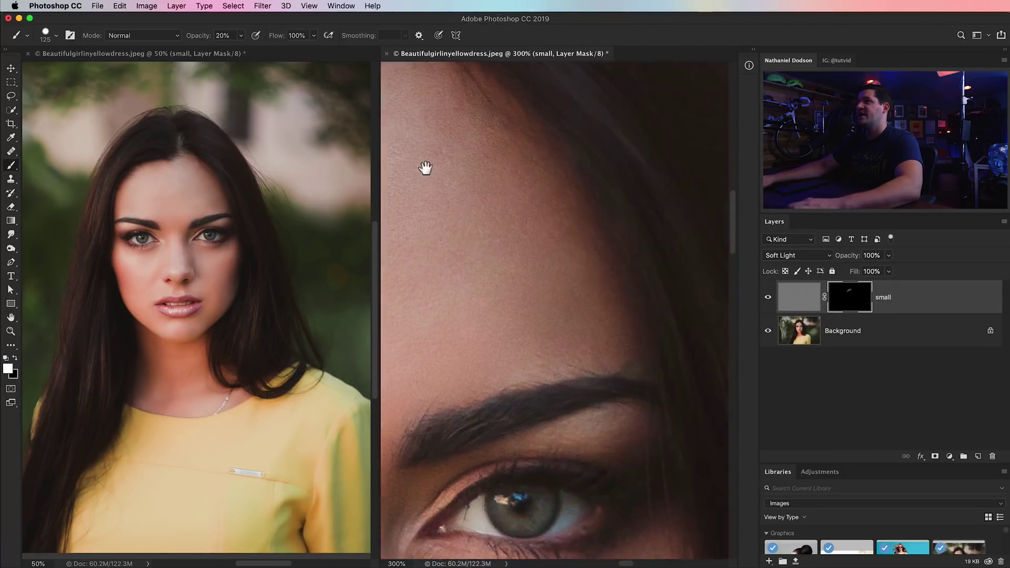
drag(568, 286, 613, 243)
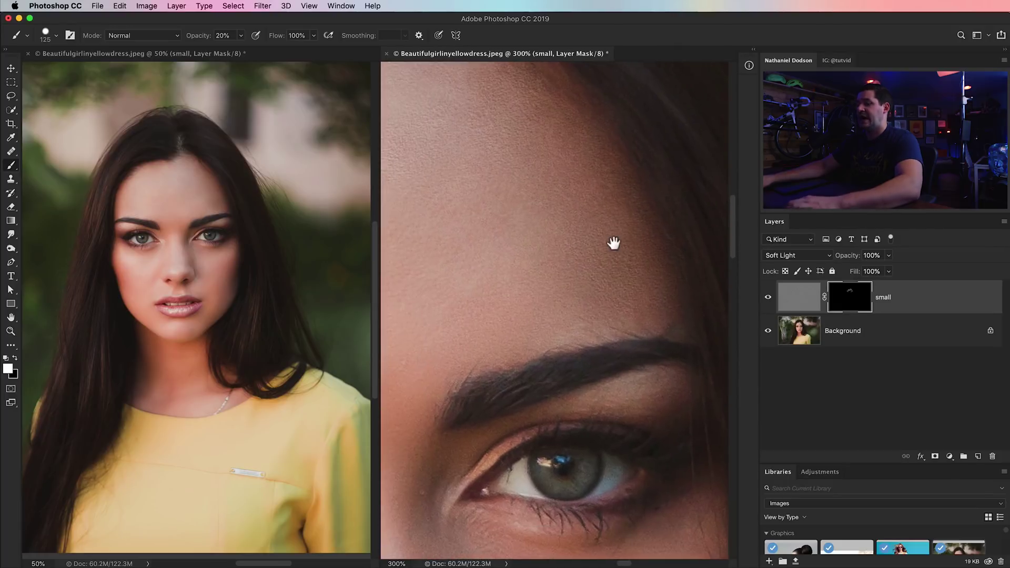
key(bracketright)
key(bracketright)
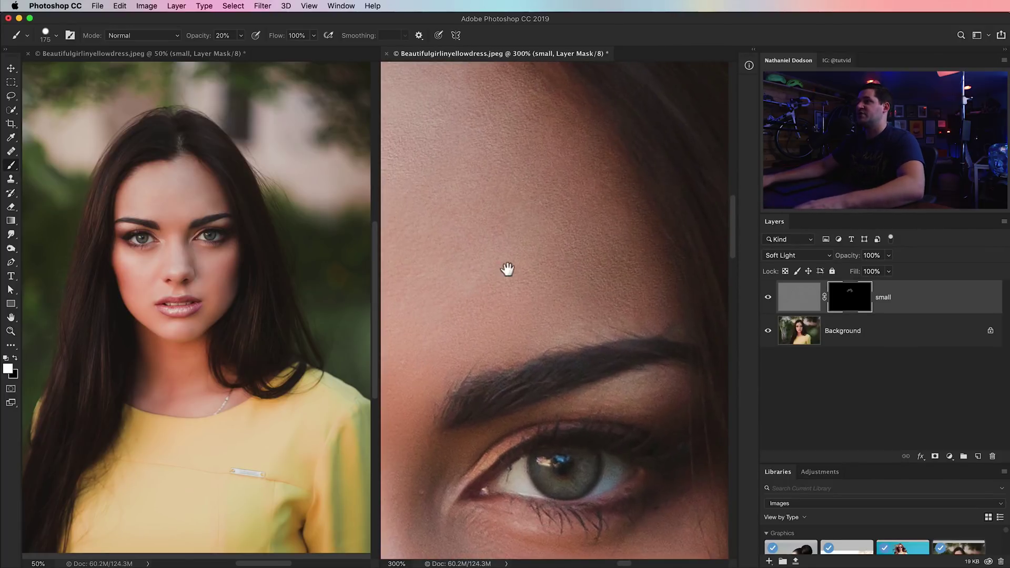
drag(507, 270, 676, 108)
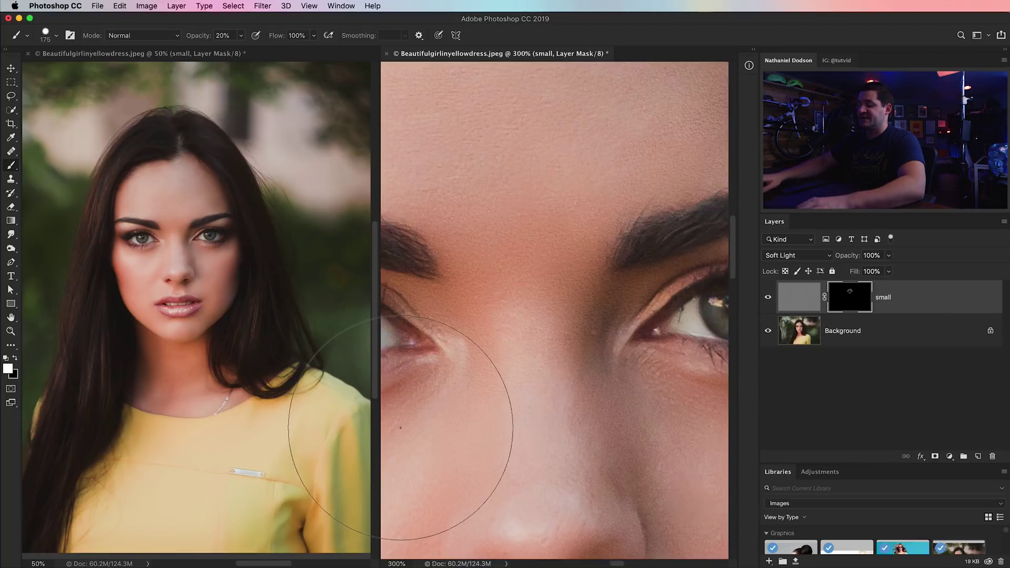
key(super+1)
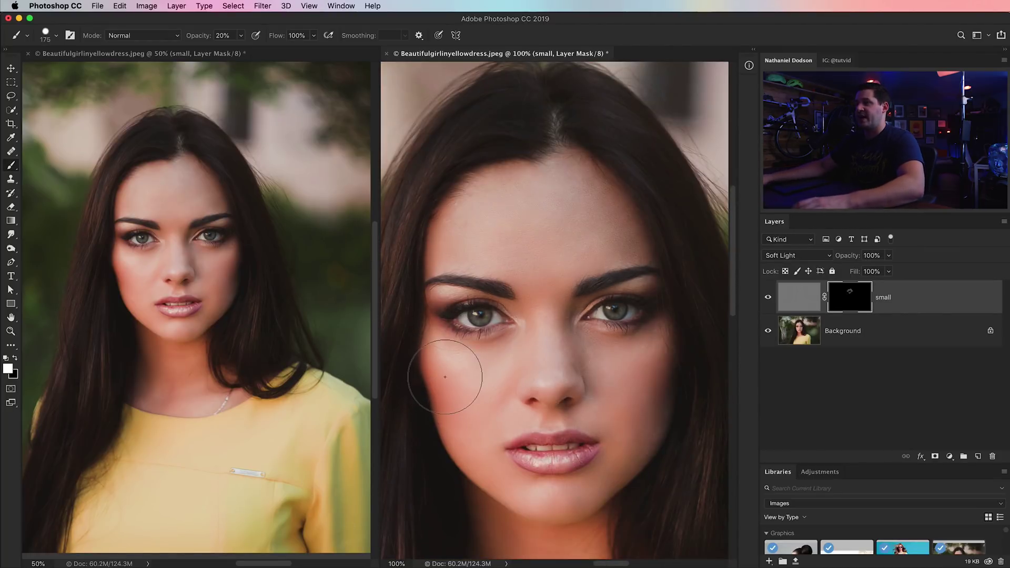
Zoom both views onto the cheek and paint the texture onto it.
key(z)
drag(447, 379, 500, 333)
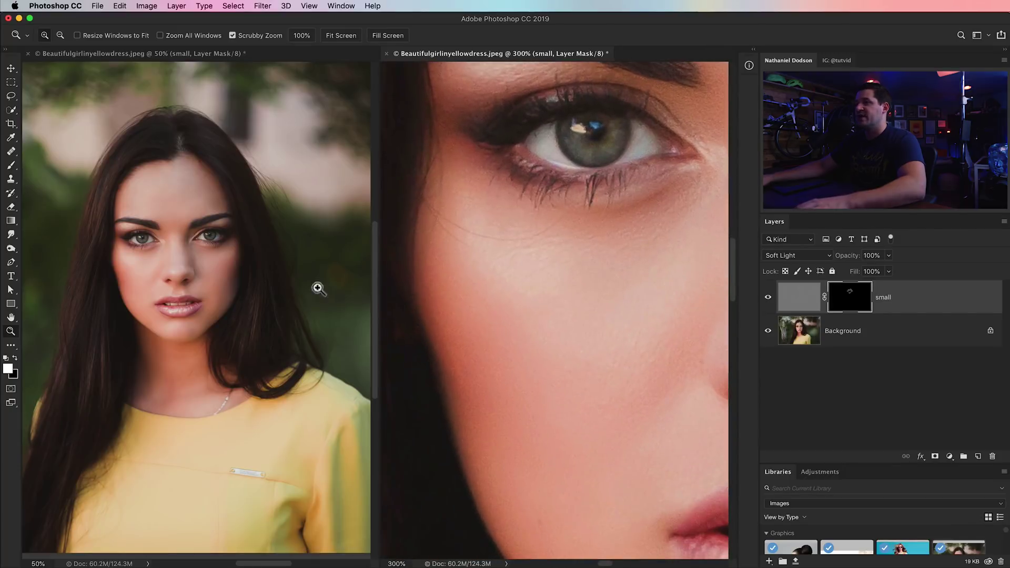
click(159, 268)
drag(169, 272, 320, 262)
click(561, 343)
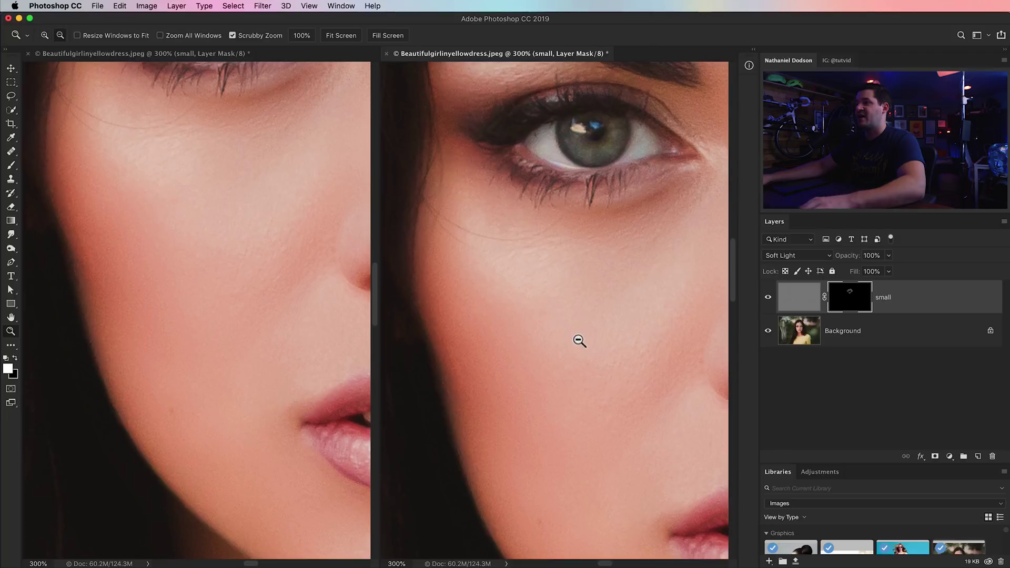
alt+click(579, 340)
alt+click(579, 341)
alt+click(579, 341)
key(b)
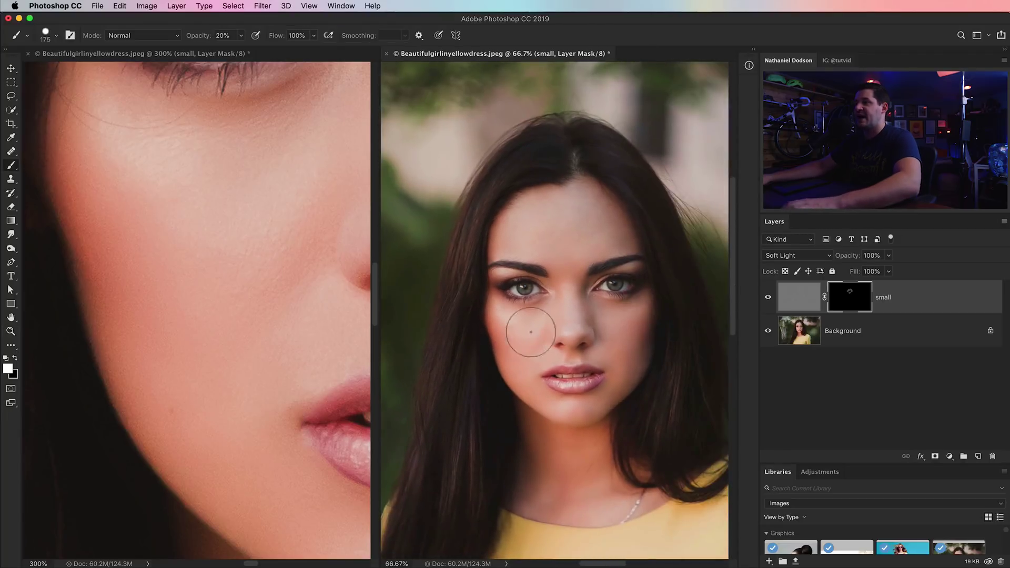
mouse_move(530, 332)
mouse_down()
mouse_move(514, 343)
mouse_move(530, 377)
mouse_move(559, 367)
mouse_move(533, 323)
mouse_up()
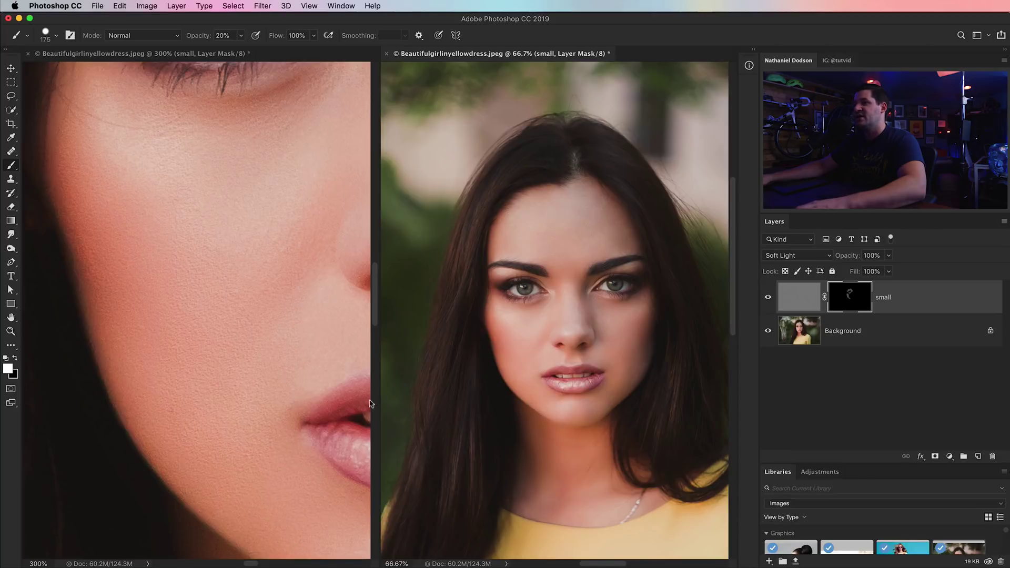
With the brush at 150, paint more cheek into the mask and lower the layer's opacity.
click(299, 374)
mouse_move(311, 388)
mouse_down()
mouse_move(131, 254)
mouse_move(157, 271)
mouse_up()
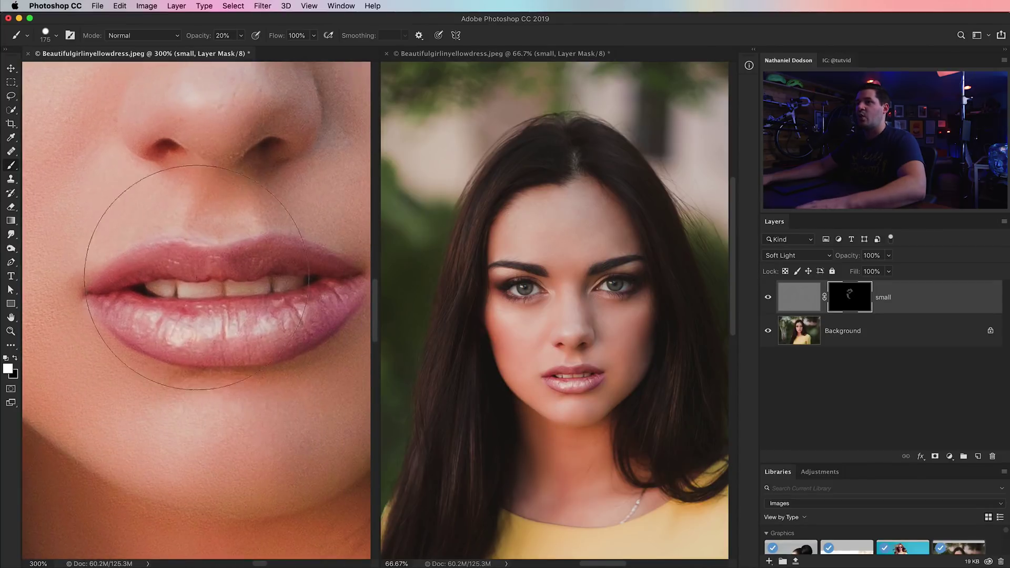
click(571, 363)
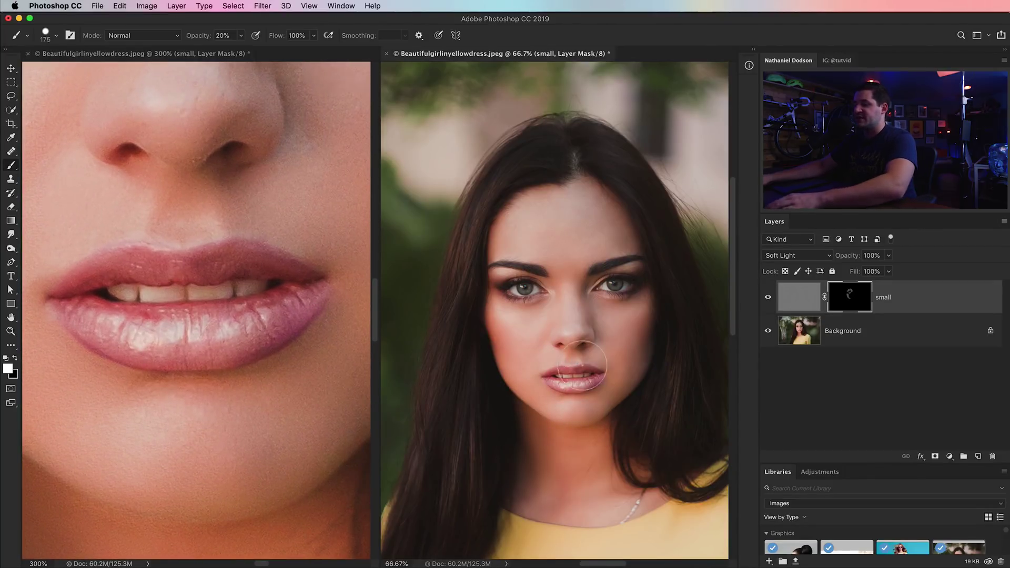
key(bracketleft)
key(bracketleft)
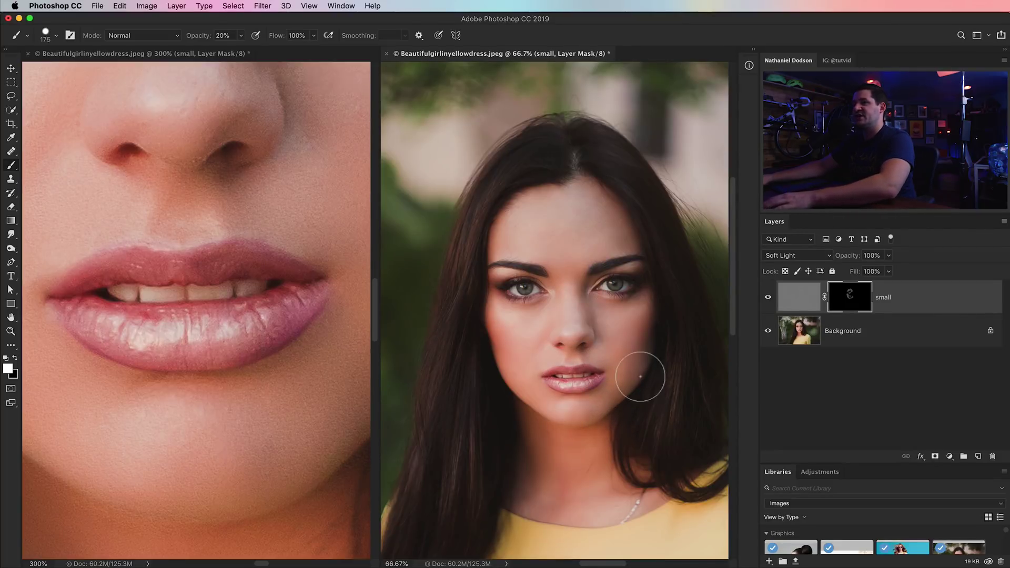
click(264, 365)
drag(263, 365, 131, 346)
scroll(131, 347, up, 5)
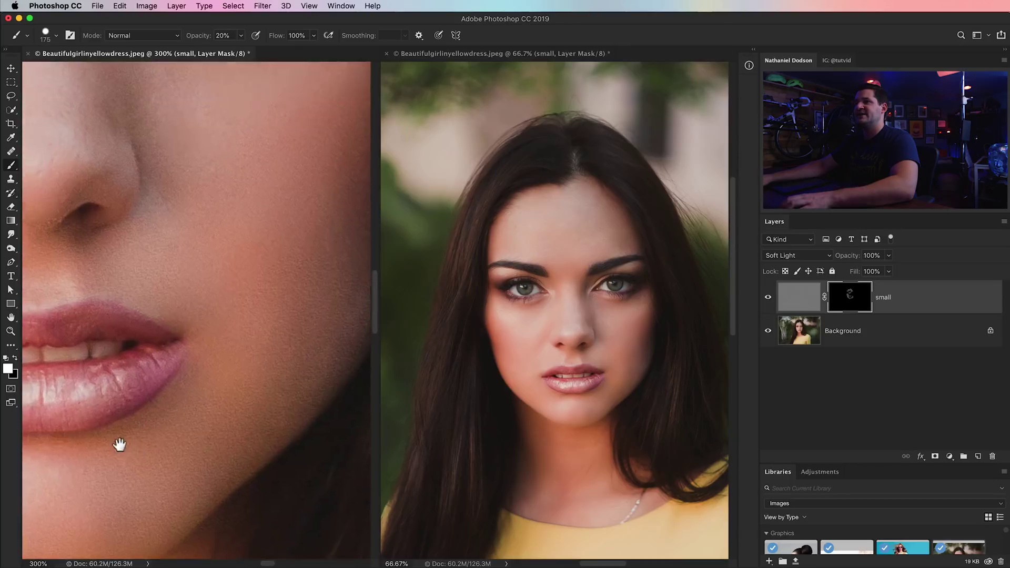
click(631, 346)
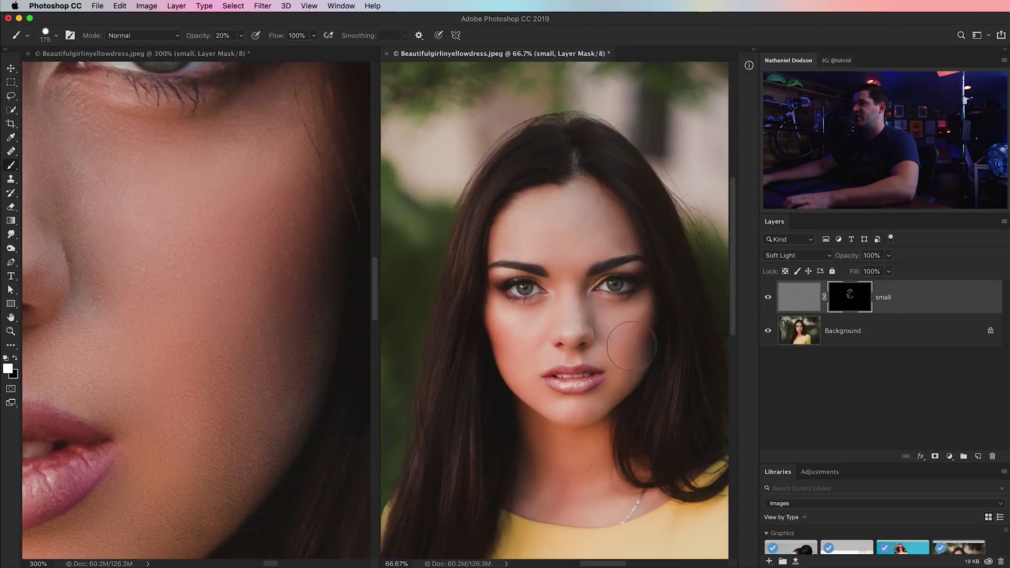
drag(649, 328, 648, 359)
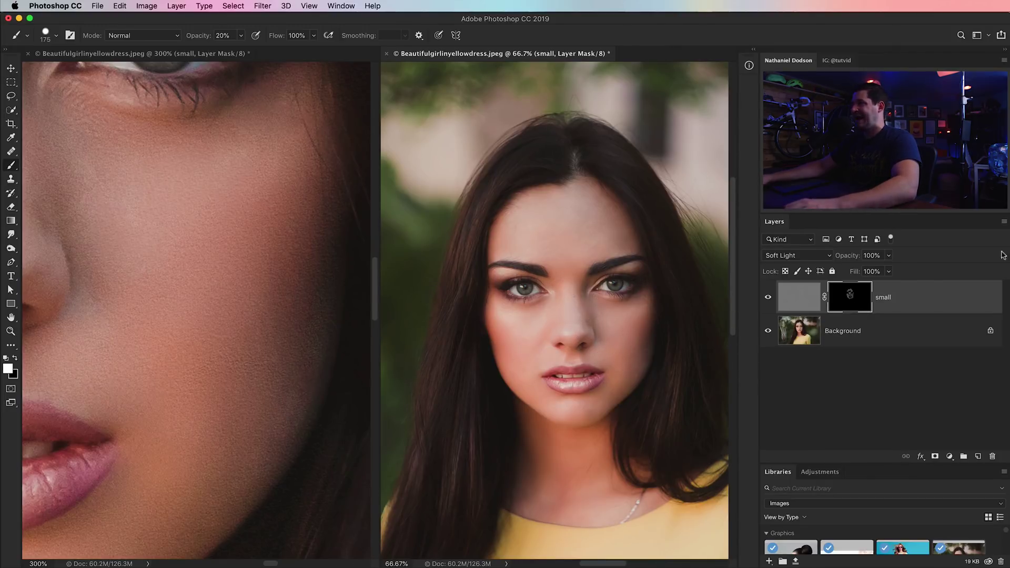
drag(853, 259, 829, 259)
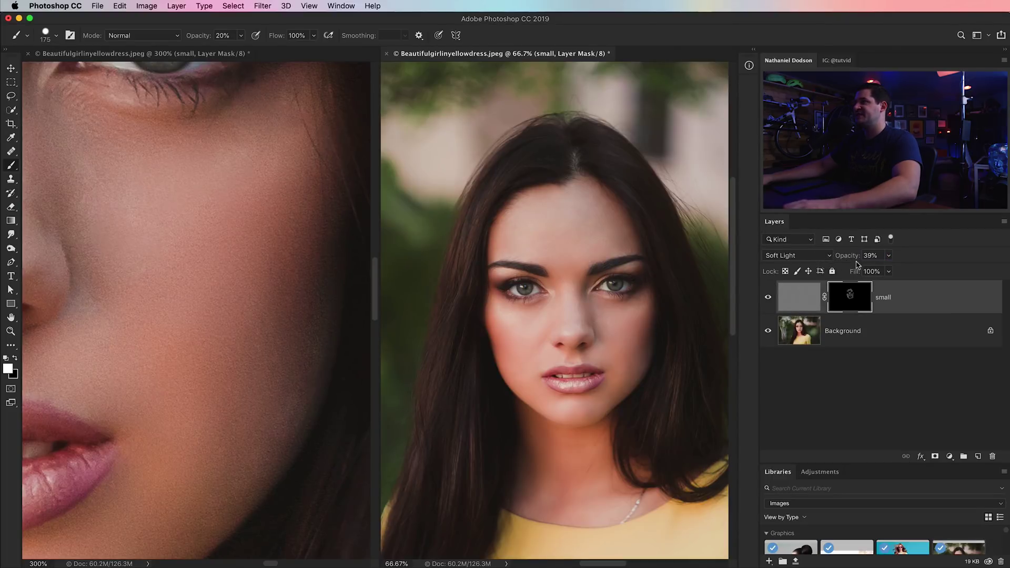
Check the eyebrows and forehead in the close-up at 200%, then add a new layer above small.
click(203, 332)
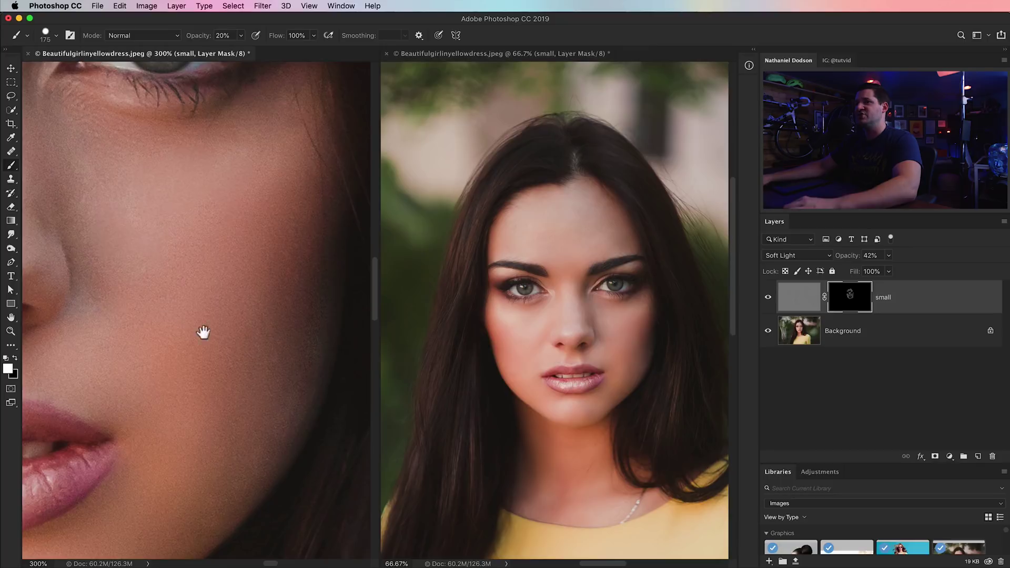
drag(167, 254, 340, 324)
drag(158, 225, 284, 476)
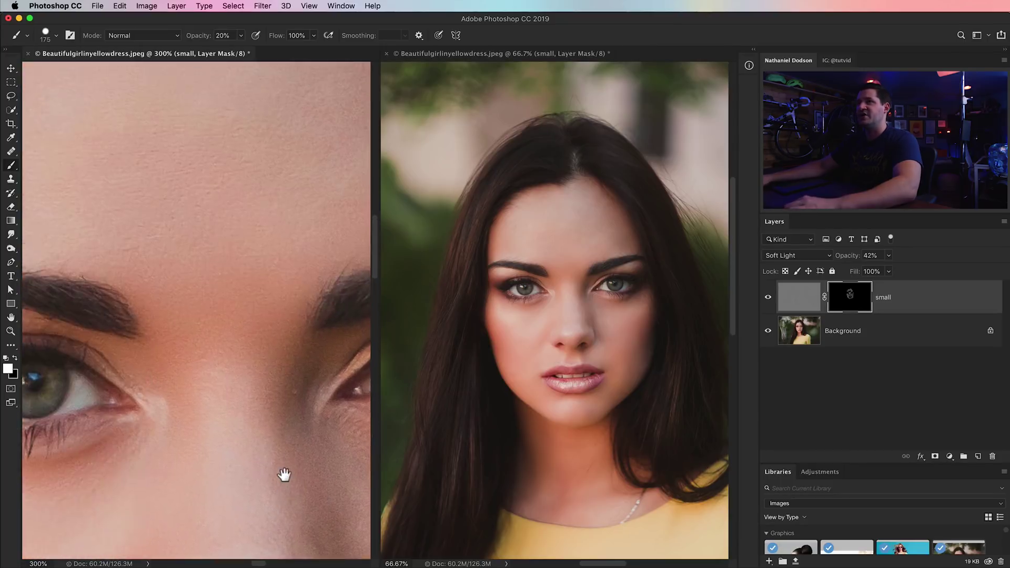
drag(242, 268, 243, 383)
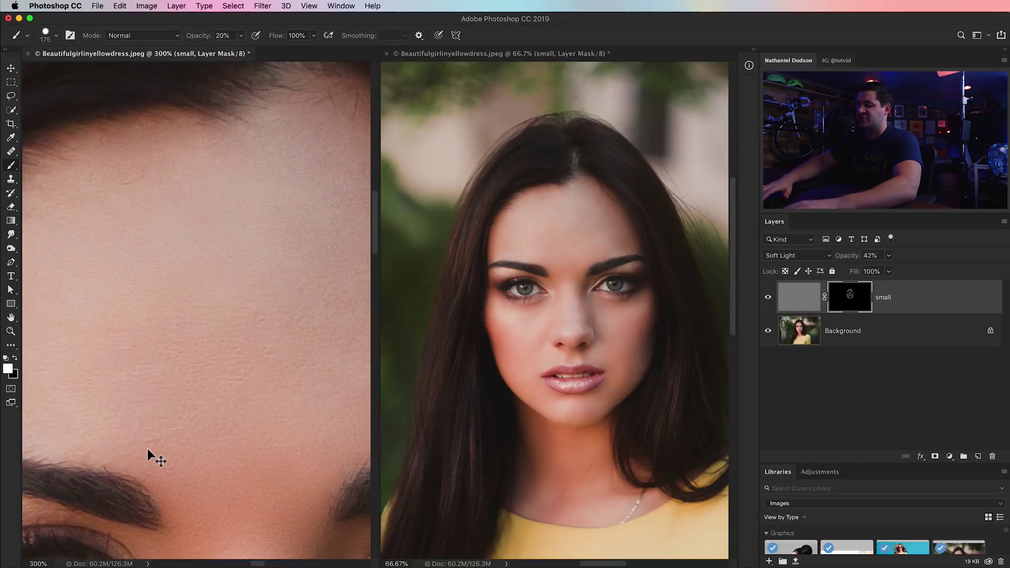
key(super+minus)
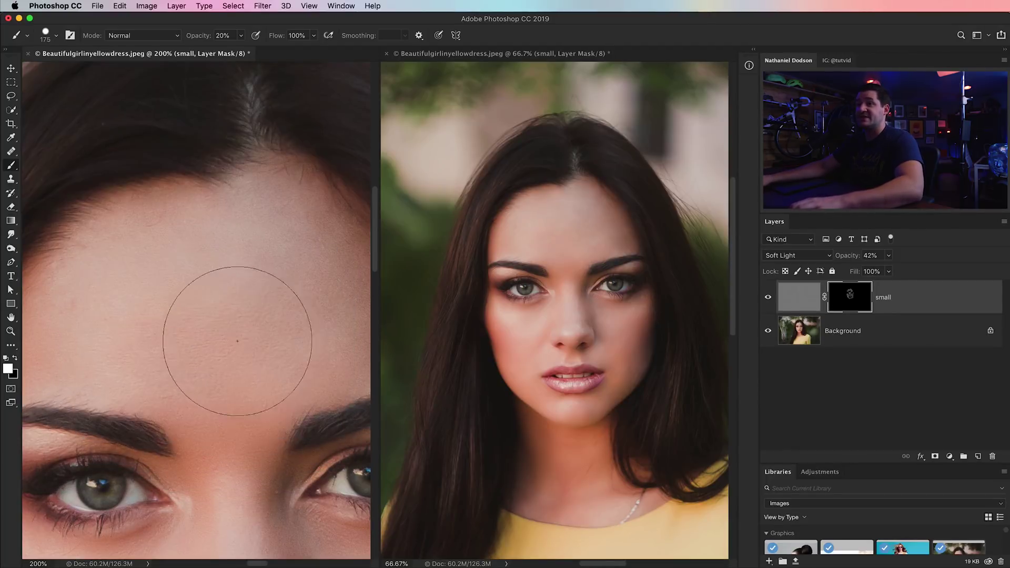
scroll(247, 383, down, 8)
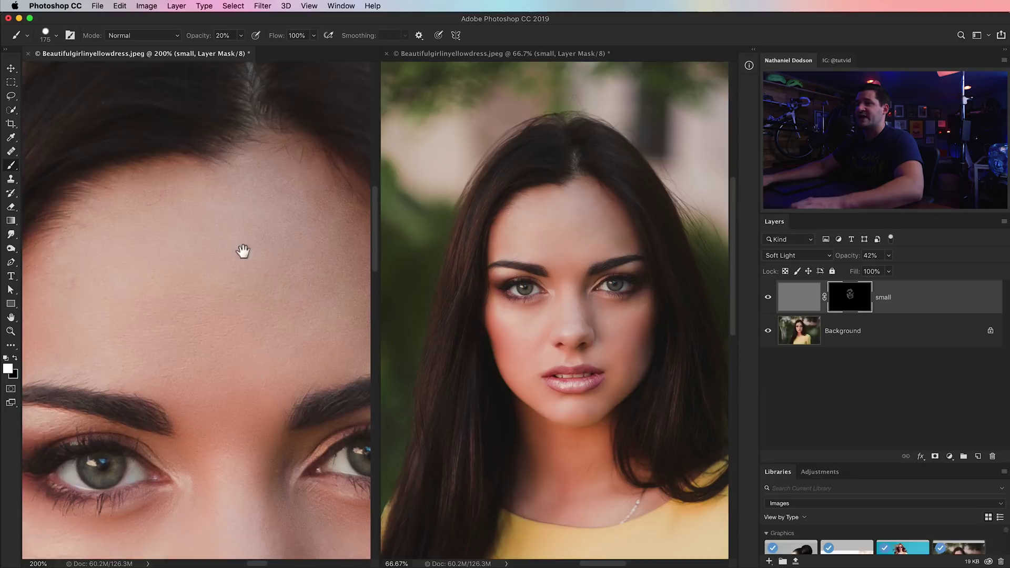
click(589, 228)
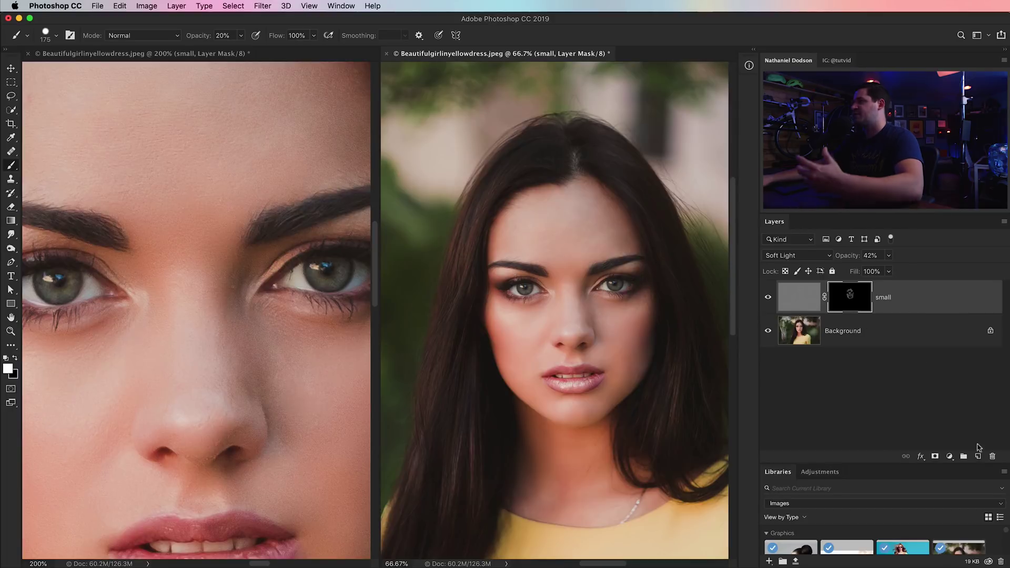
click(977, 456)
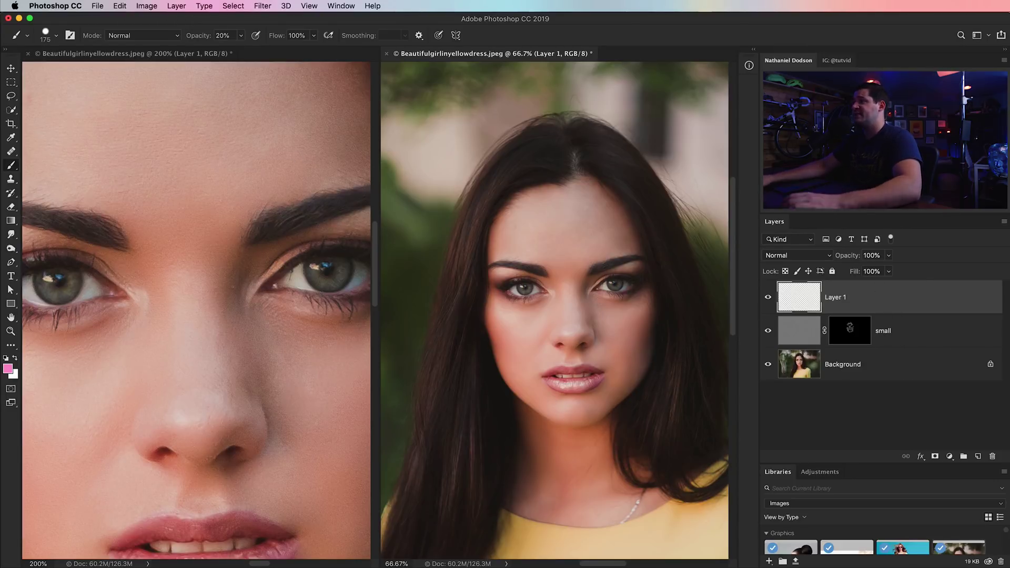
Rename the new layer to large.
double_click(835, 297)
text(large)
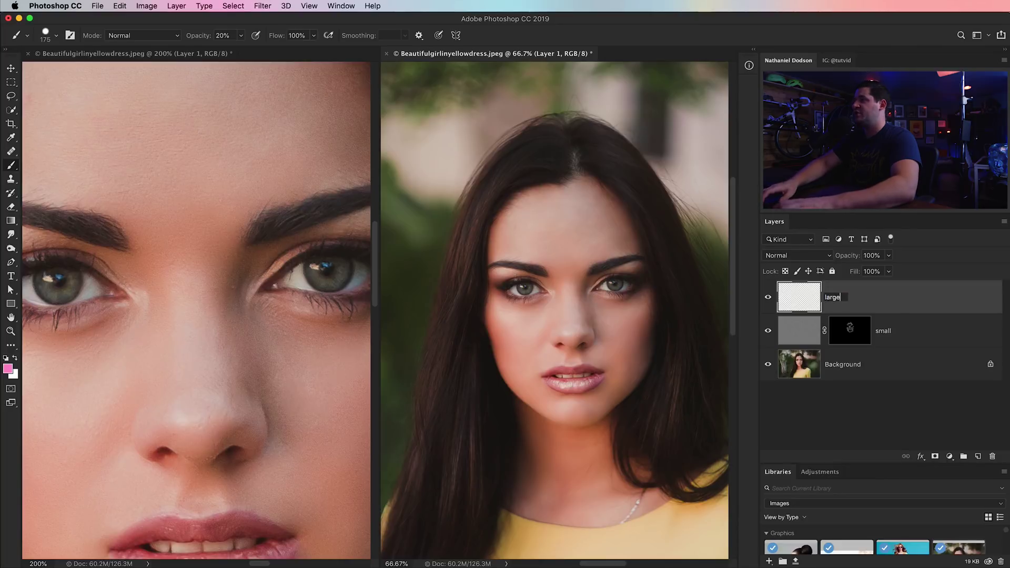
key(Return)
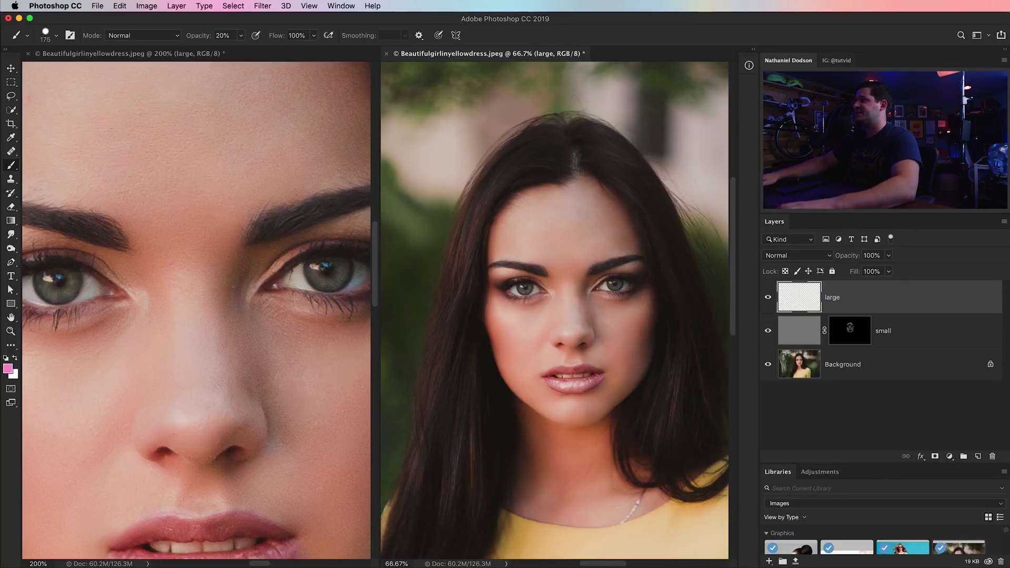
Fill the large layer with 50% gray.
click(125, 6)
click(158, 180)
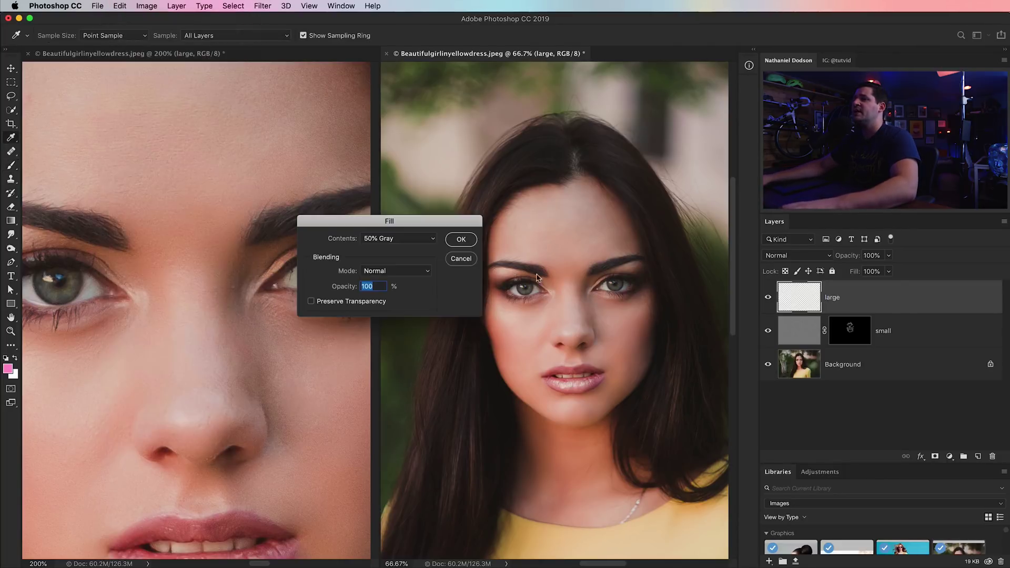
click(473, 238)
key(b)
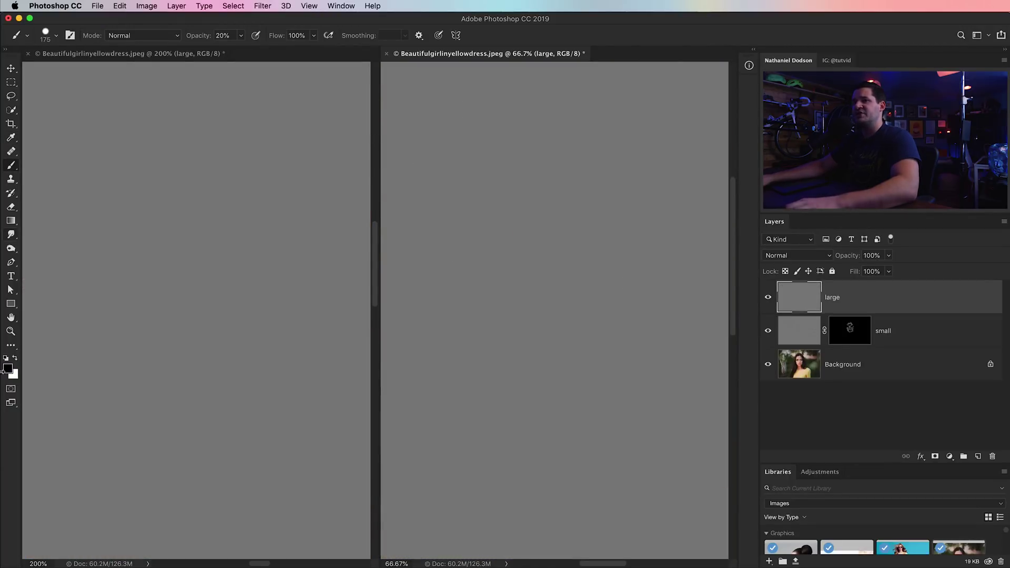
click(255, 6)
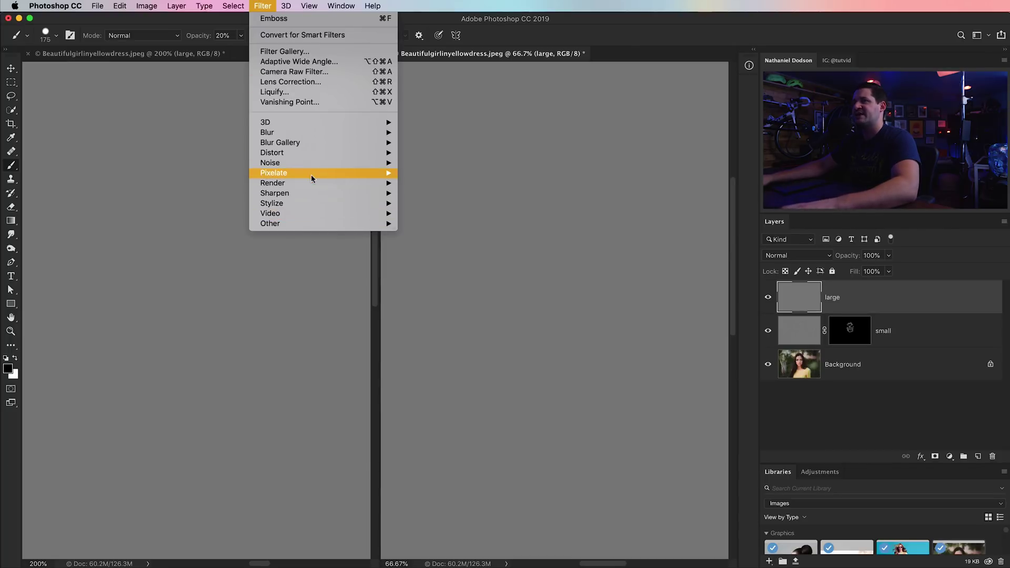
Apply Mezzotint to the large layer, comparing Coarse and Medium Dots before choosing Grainy Dots.
mouse_move(311, 174)
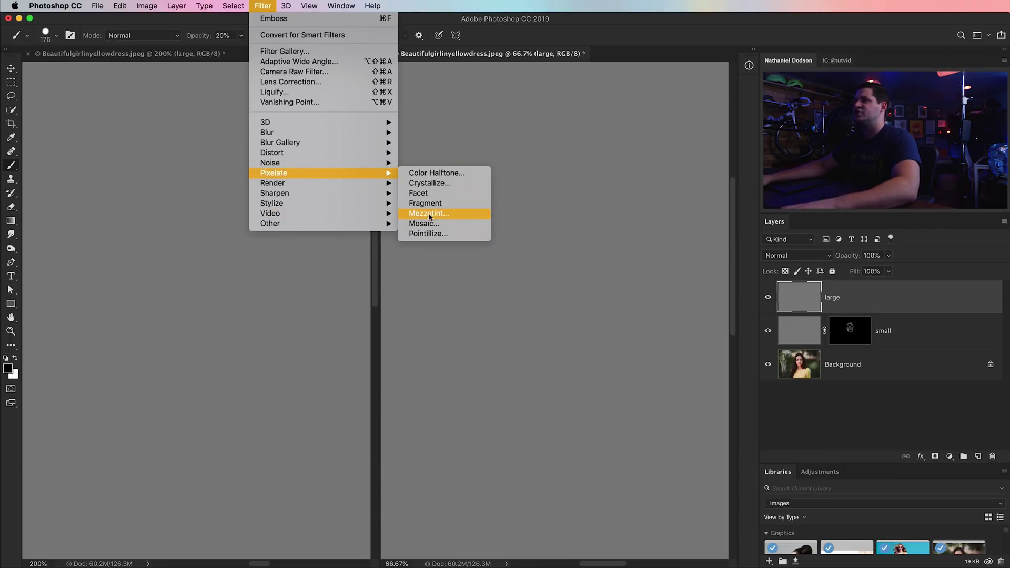
click(446, 213)
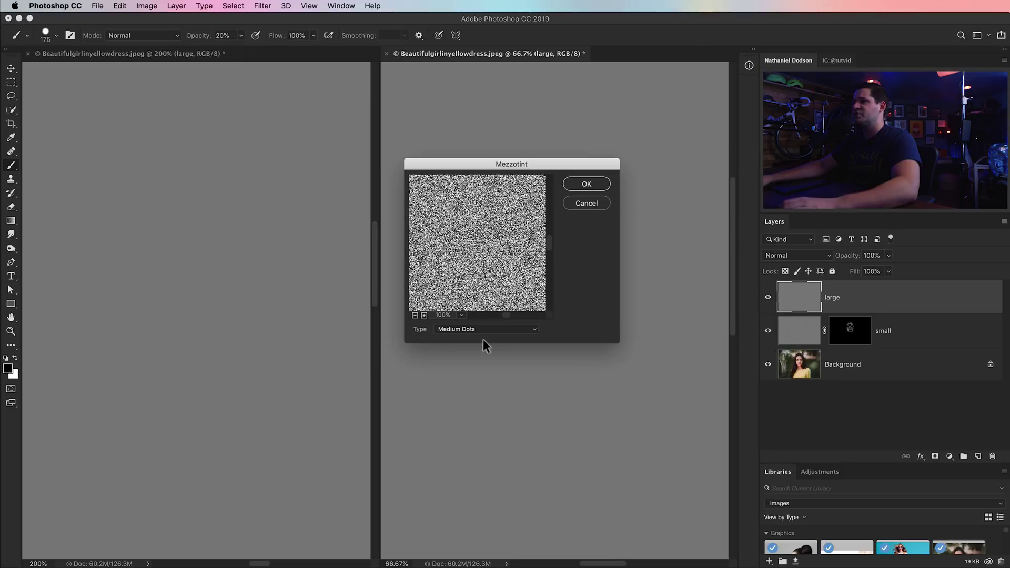
click(473, 328)
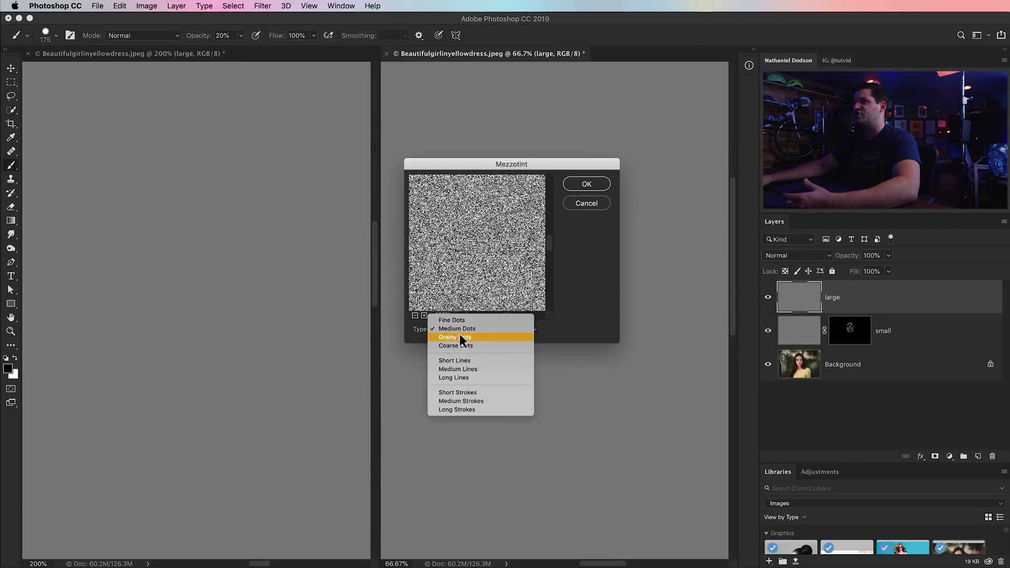
click(459, 333)
click(462, 329)
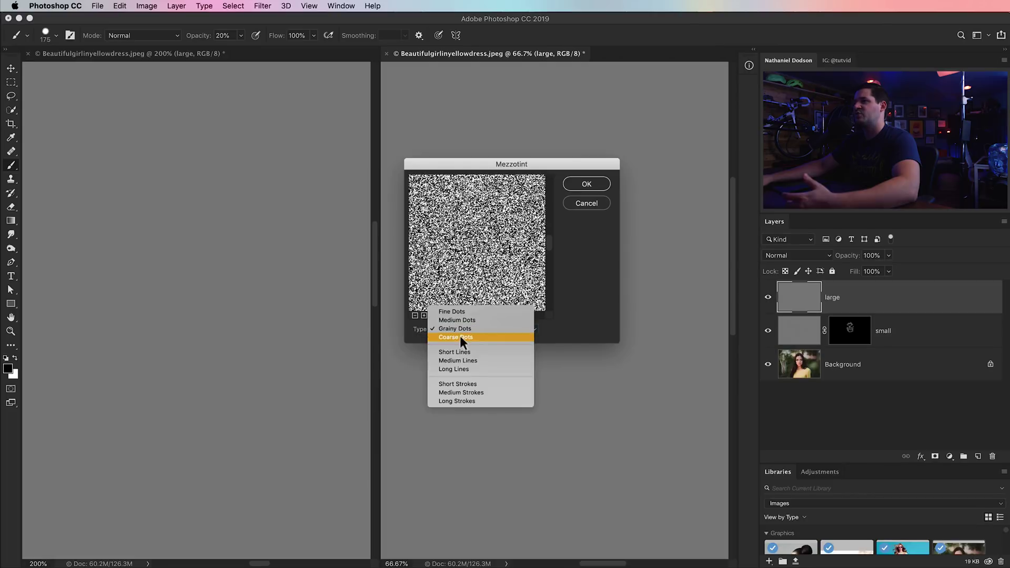
click(460, 337)
click(471, 331)
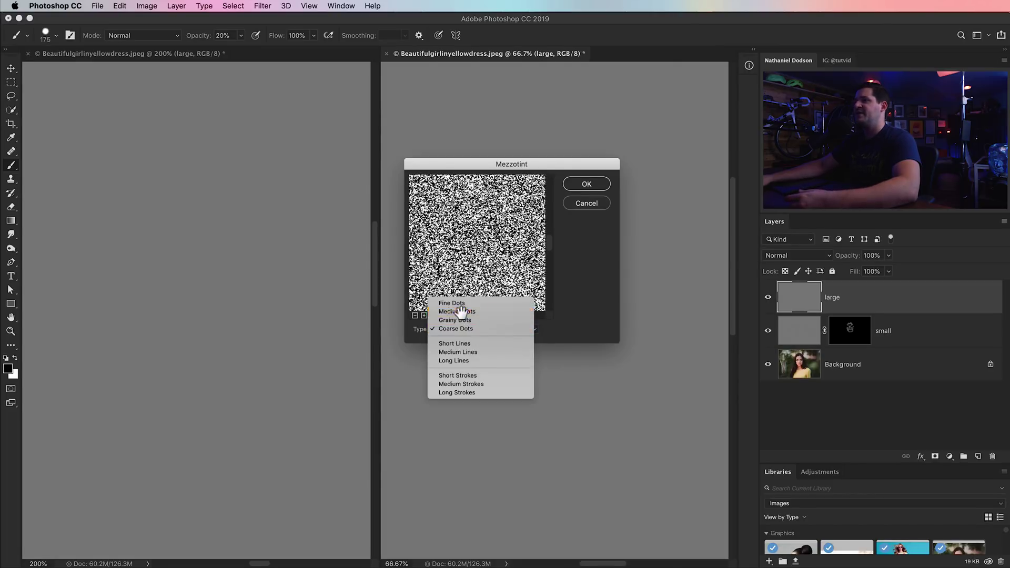
click(461, 312)
click(481, 333)
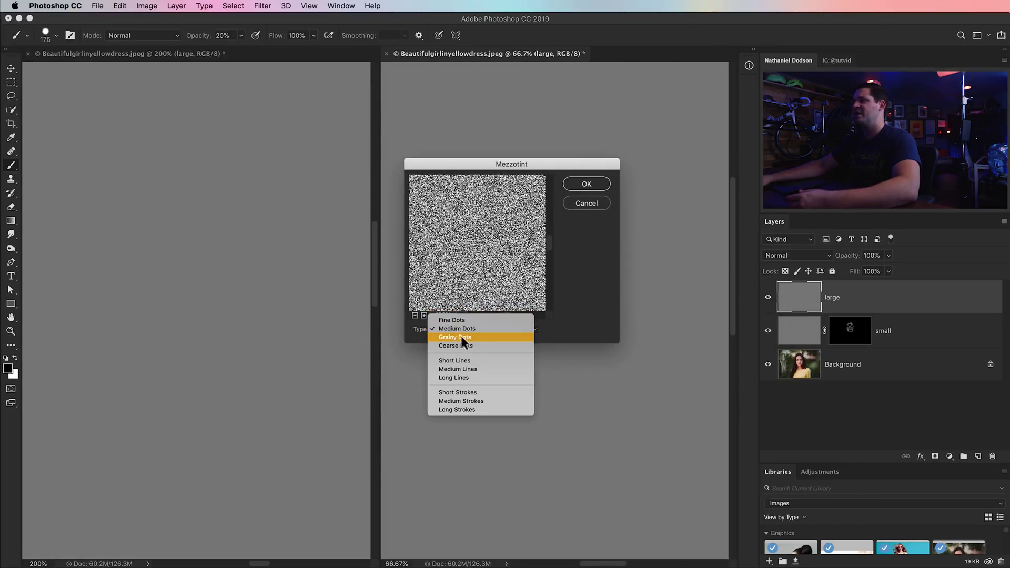
click(461, 335)
click(588, 189)
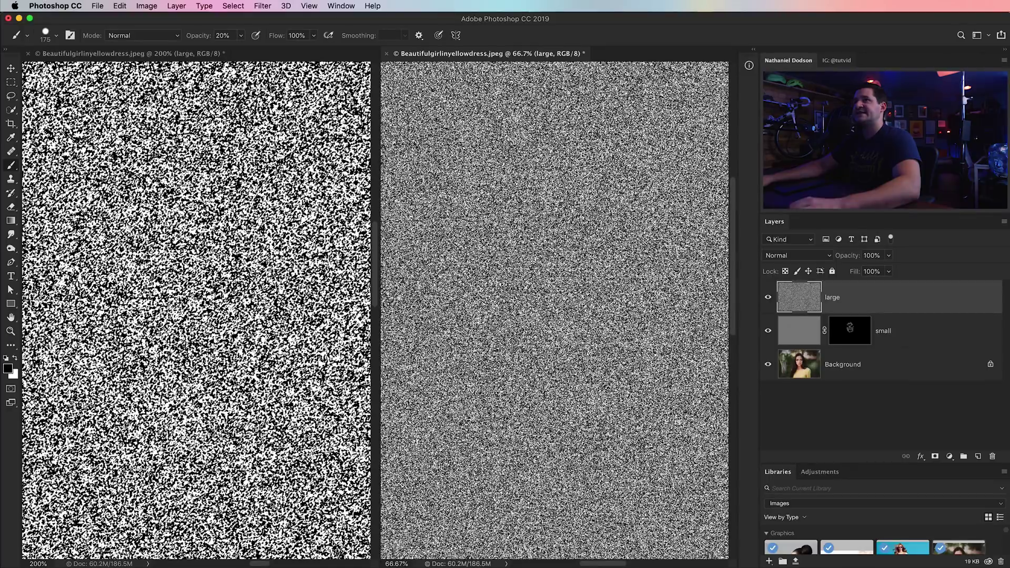
Apply Emboss to the large layer with the defaults (Height 2 px, Amount 100%).
click(263, 8)
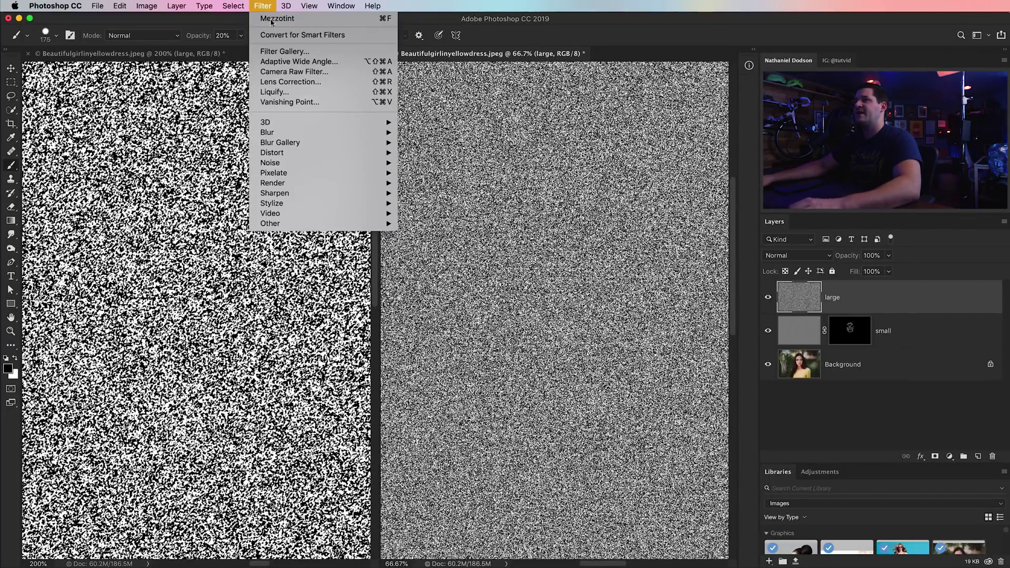
mouse_move(331, 206)
click(441, 215)
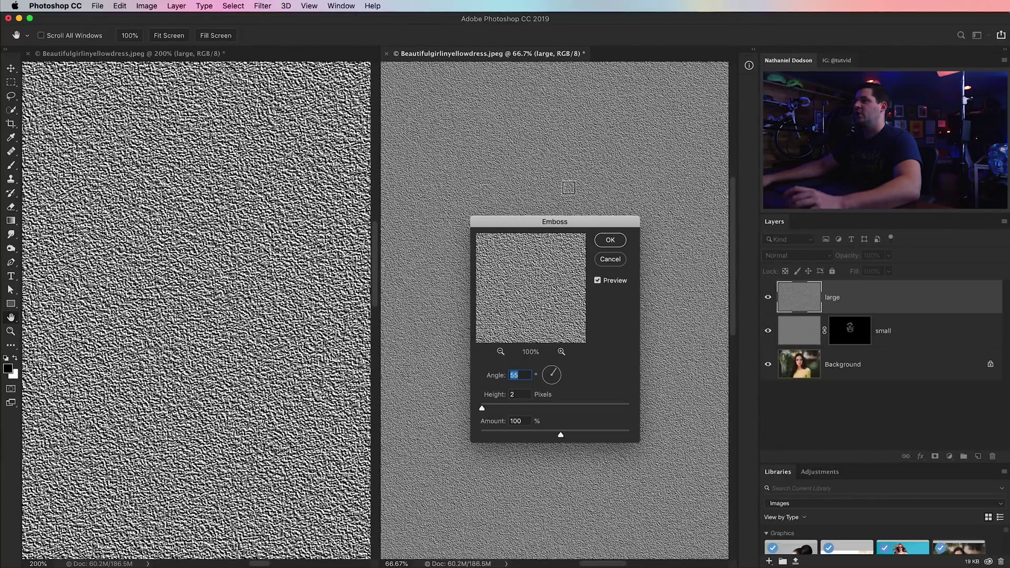
click(611, 240)
key(b)
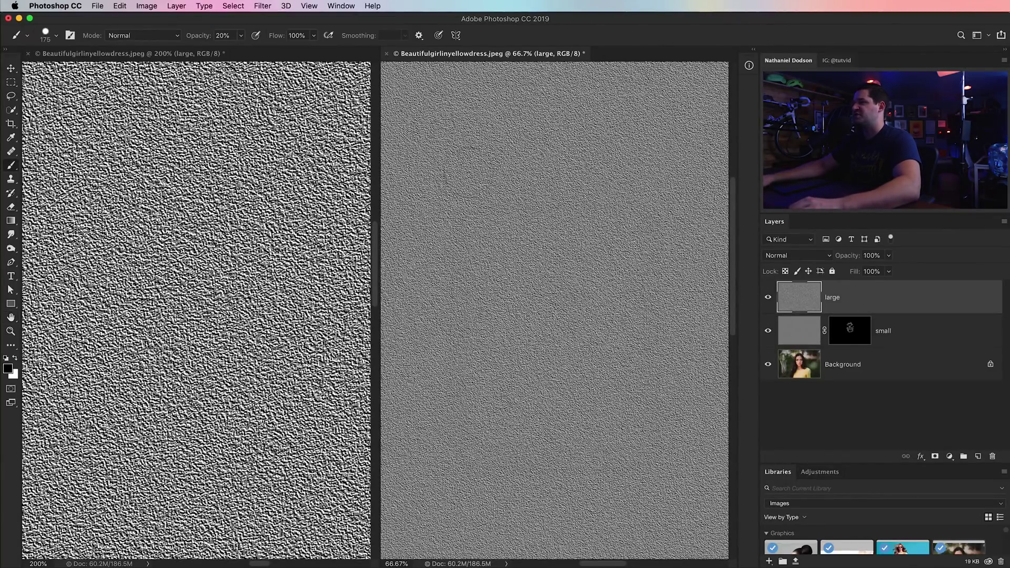
click(825, 255)
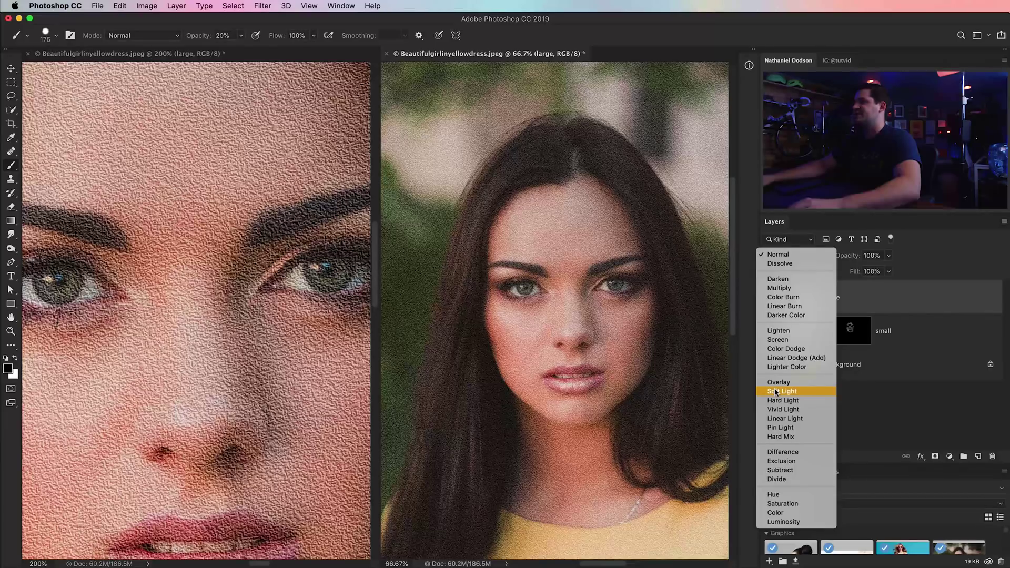
Blend the large layer in Soft Light and add a black mask hiding it.
click(775, 391)
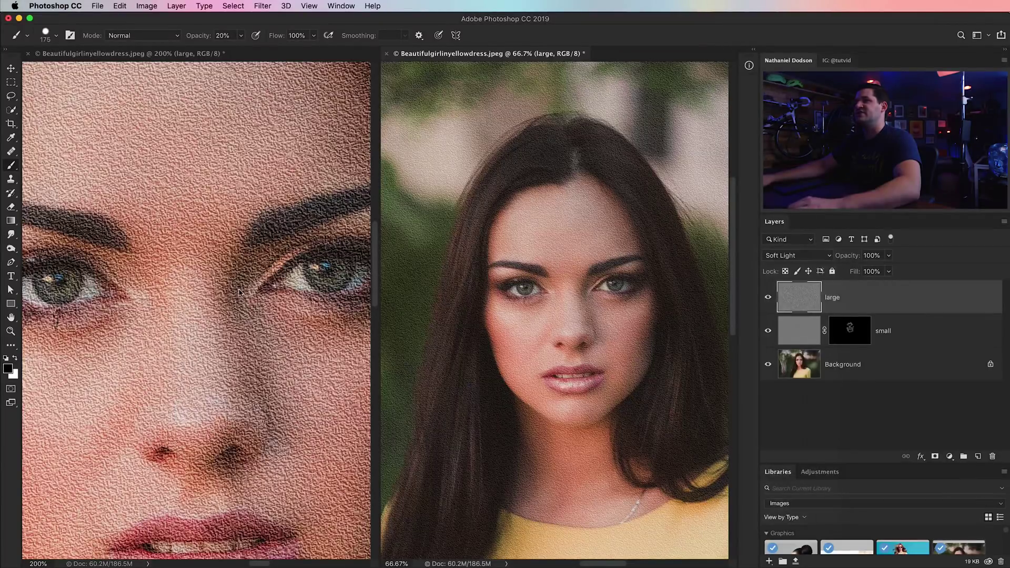
click(190, 260)
drag(161, 238, 259, 356)
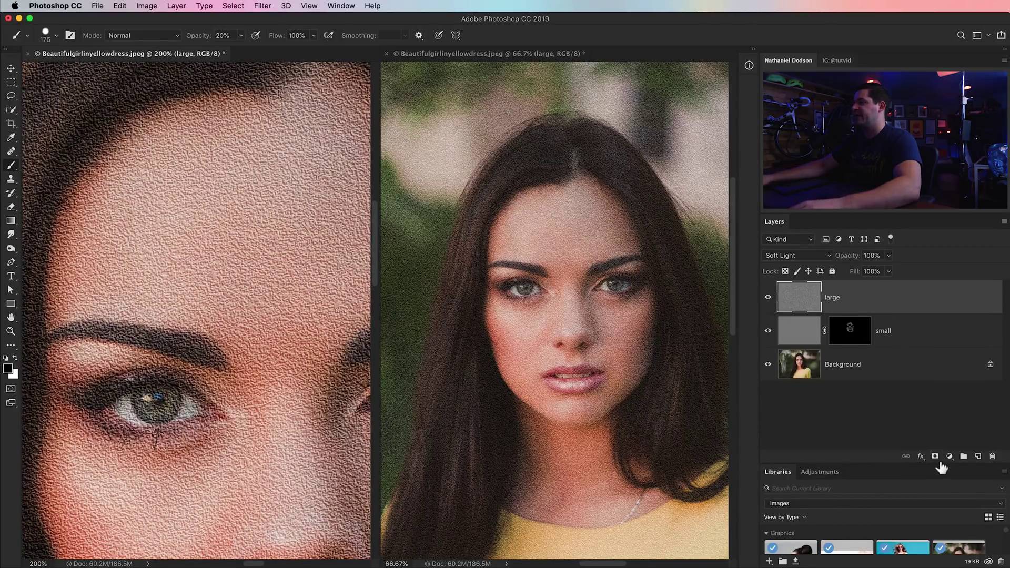
alt+click(935, 456)
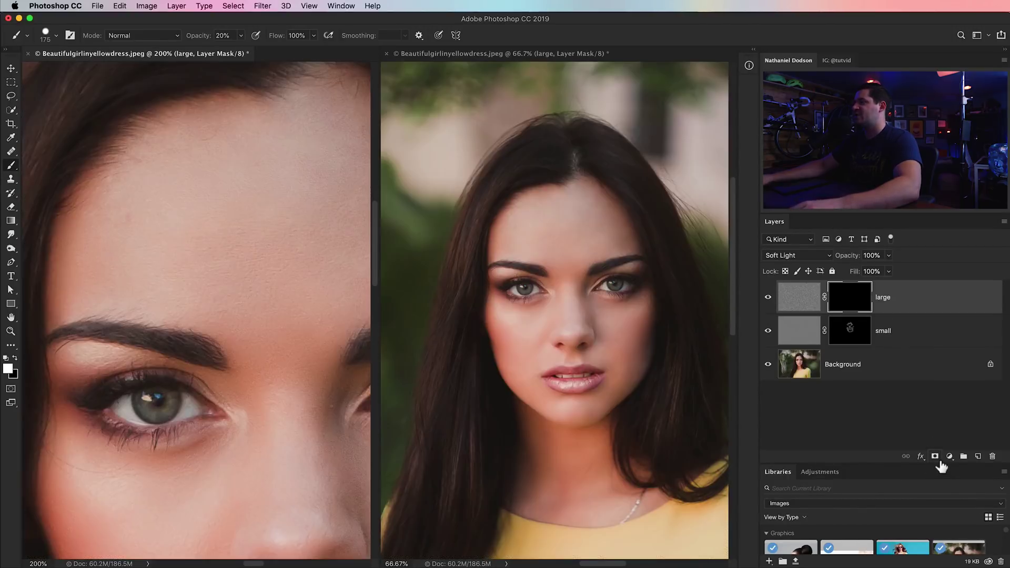
Paint the mask at 10% opacity over the forehead to reveal the texture.
click(521, 235)
drag(559, 232, 536, 232)
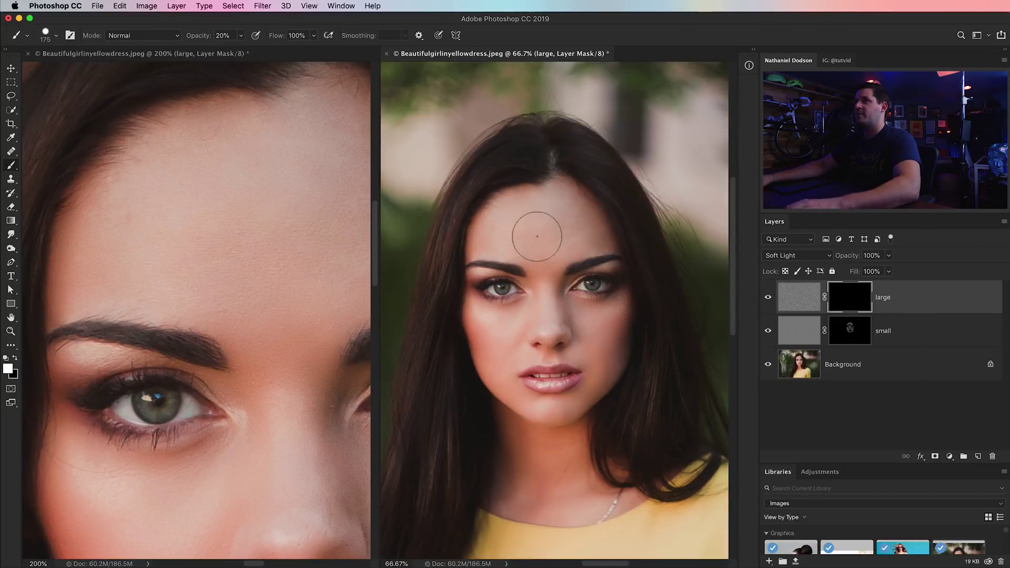
key(1)
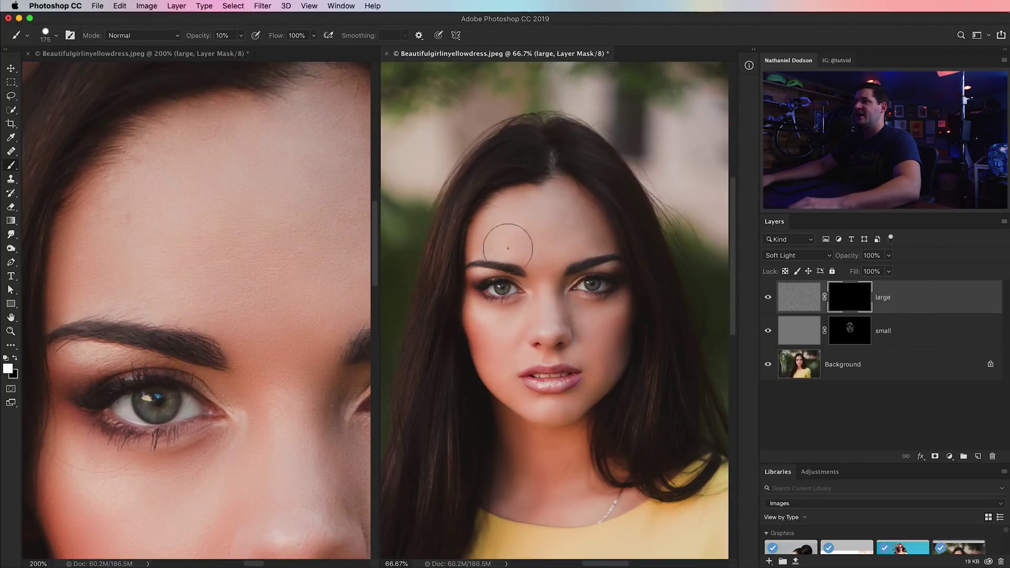
mouse_move(498, 243)
mouse_down()
mouse_move(537, 214)
mouse_move(531, 251)
mouse_up()
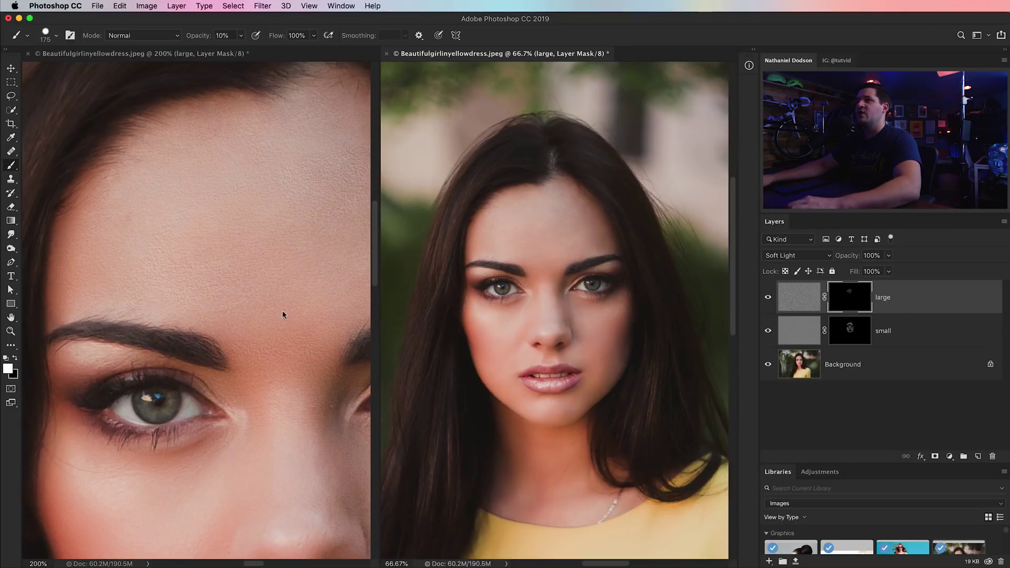
Paint the texture back into the mask over the chin.
click(264, 282)
scroll(179, 234, right, 5)
scroll(179, 234, down, 3)
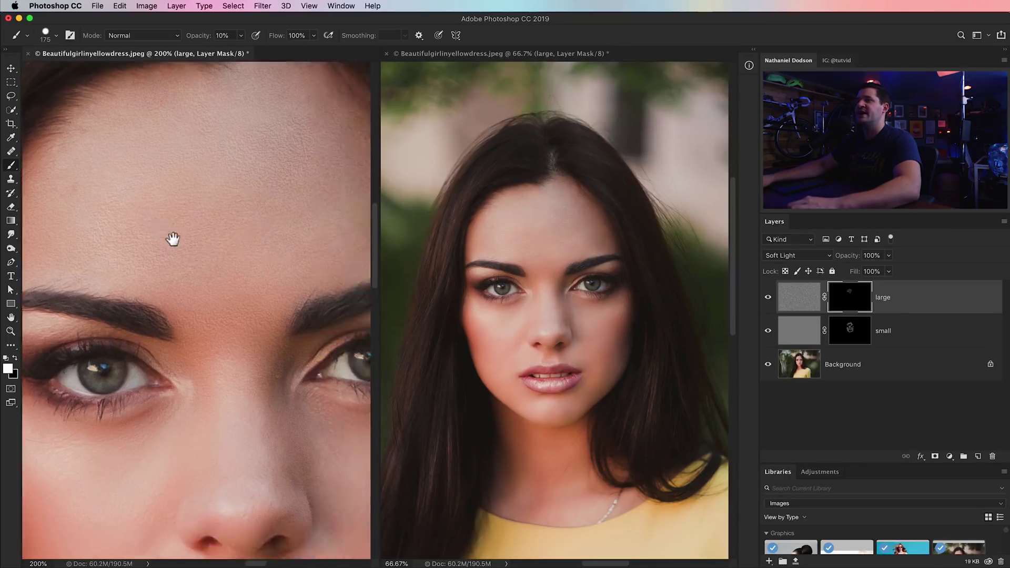
click(595, 232)
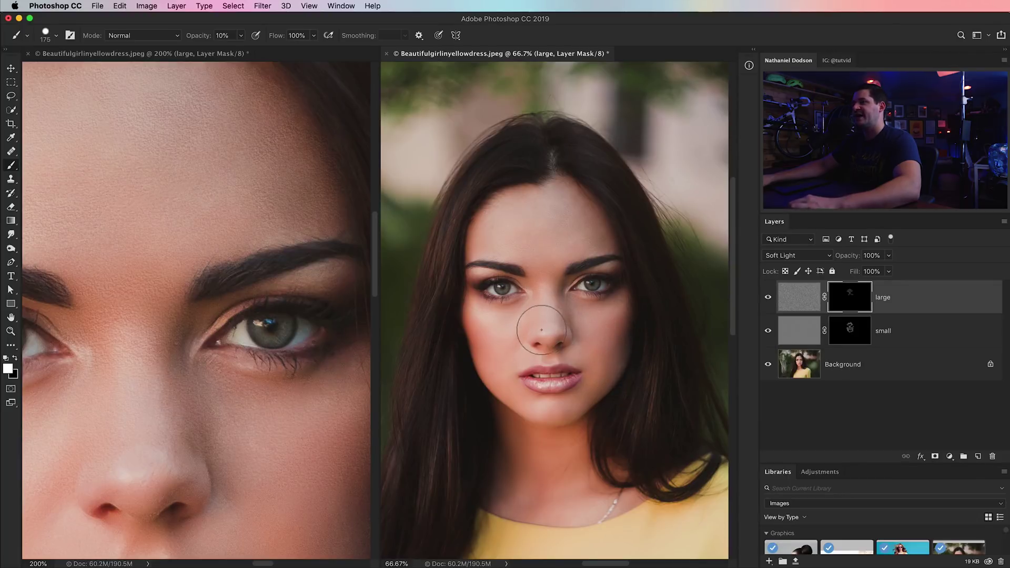
mouse_move(131, 393)
mouse_down()
mouse_move(144, 424)
mouse_move(260, 334)
mouse_move(317, 305)
mouse_move(305, 267)
mouse_up()
click(465, 310)
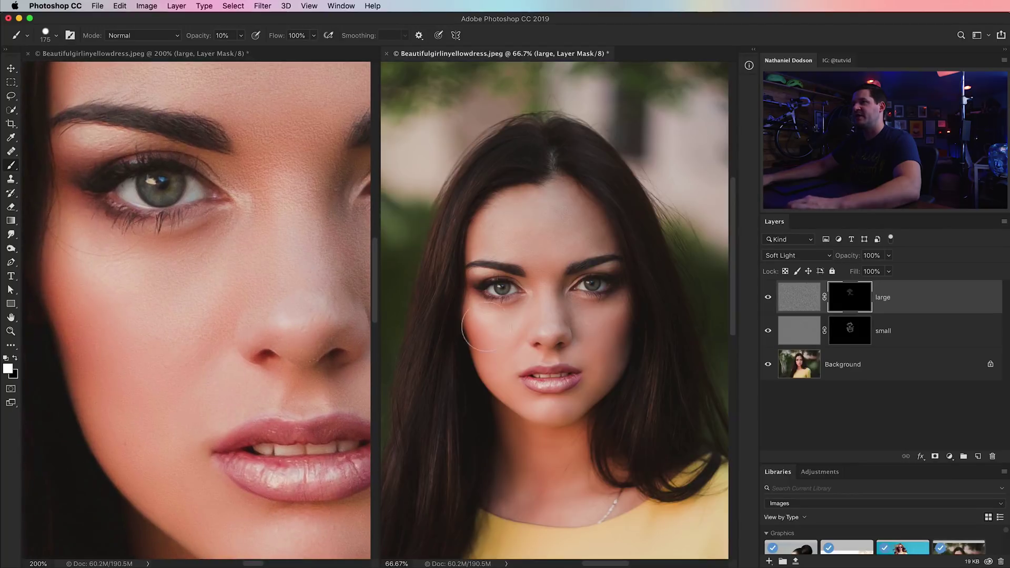
drag(523, 401, 539, 408)
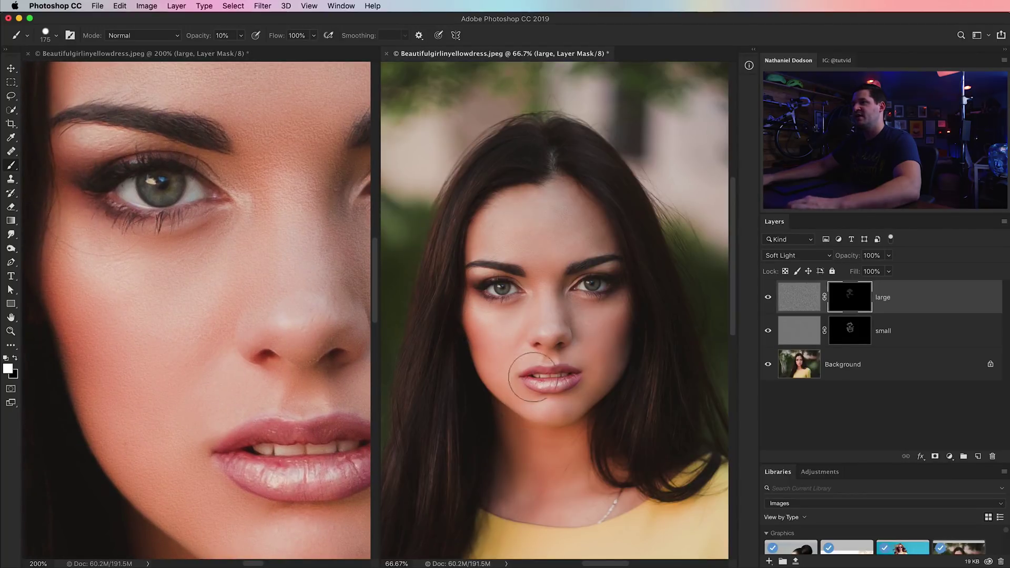
Paint the texture back into the mask over the cheek.
mouse_move(325, 368)
mouse_down()
mouse_move(334, 383)
mouse_move(160, 257)
mouse_up()
click(538, 411)
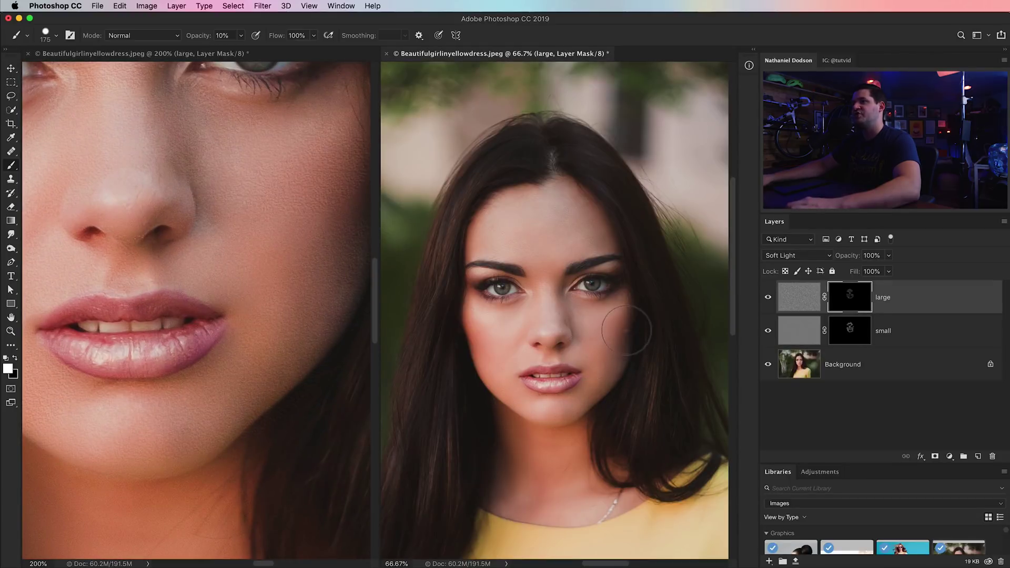
drag(626, 330, 614, 354)
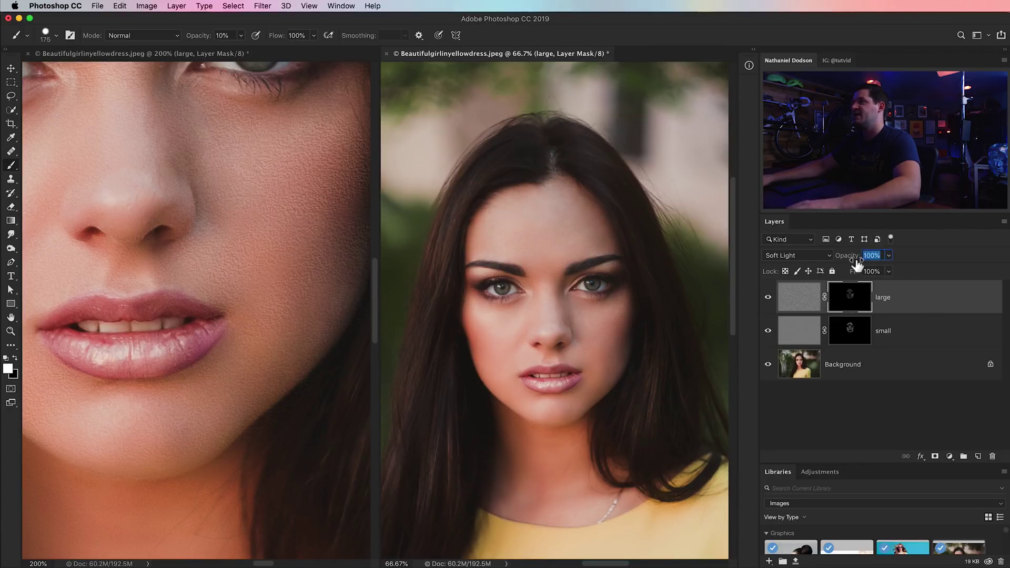
Lower the large layer's opacity to 40%, set black as the paint colour, and enlarge the brush to 250.
drag(856, 265, 840, 264)
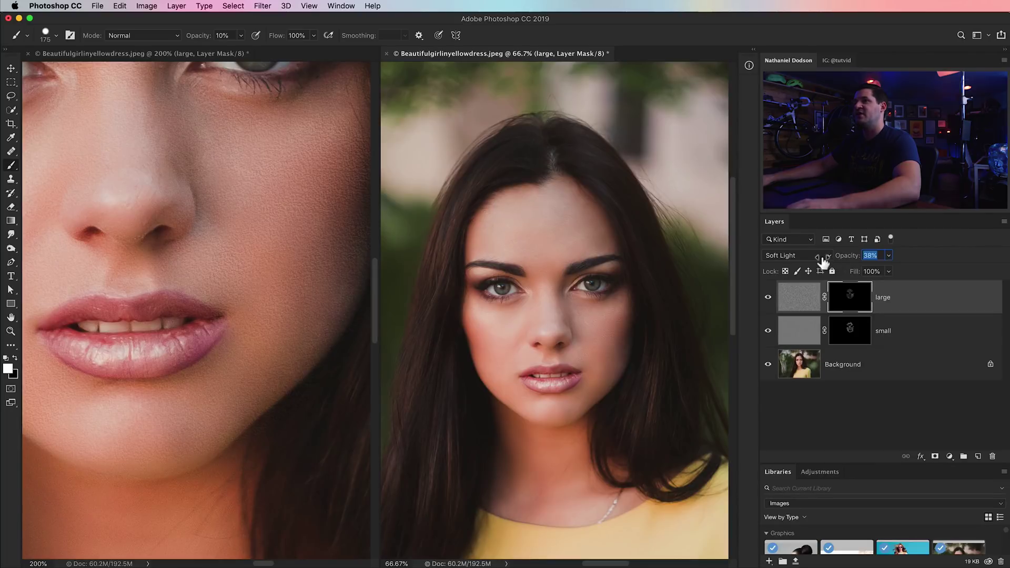
click(226, 243)
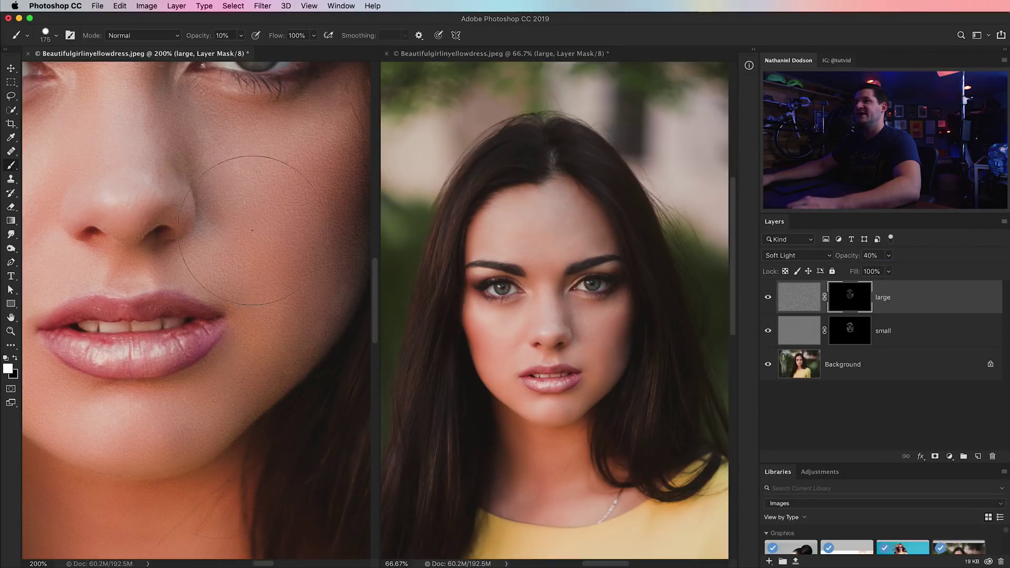
scroll(226, 247, up, 3)
scroll(226, 247, right, 5)
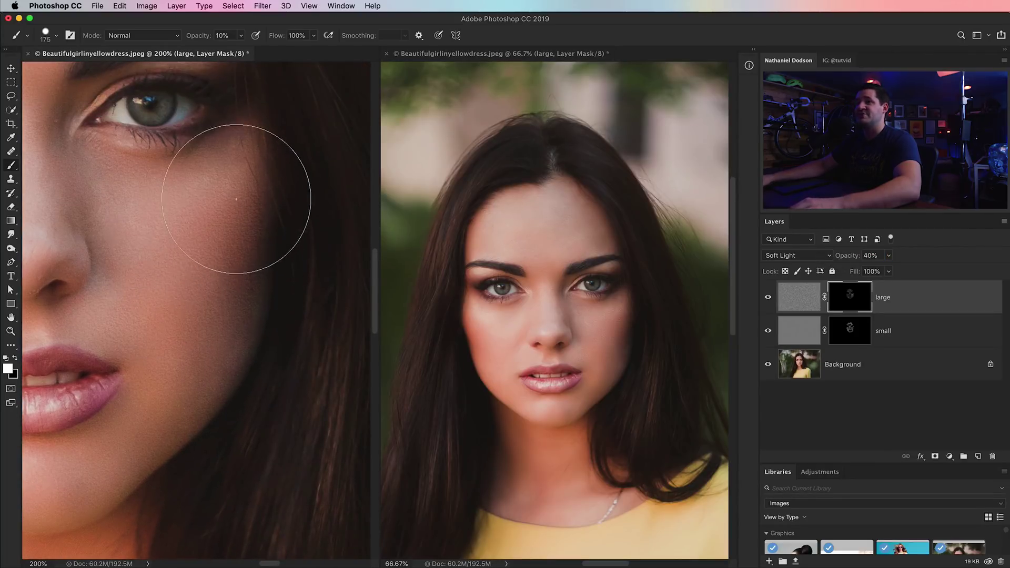
key(x)
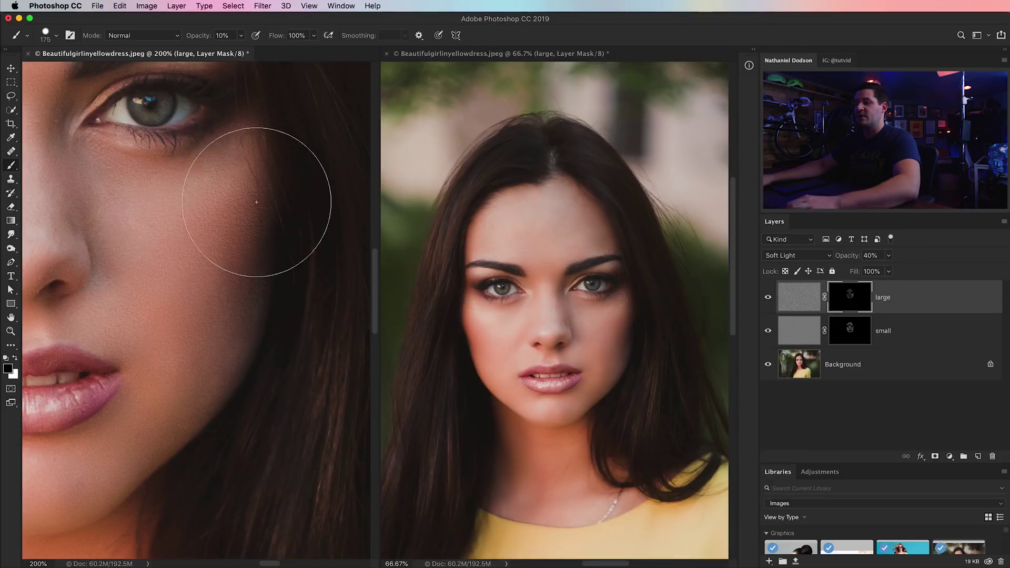
key(bracketright)
key(bracketright)
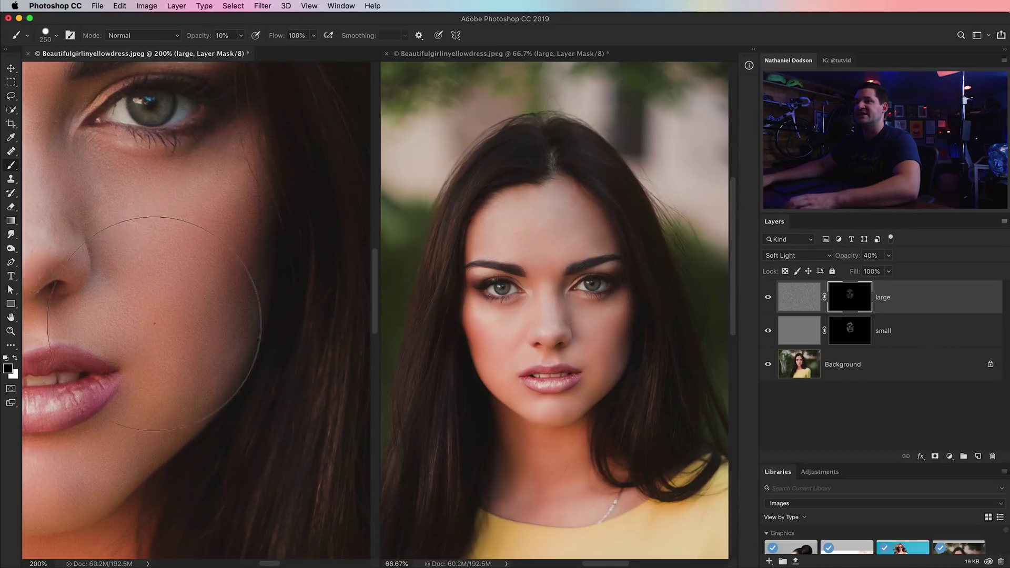
Frame the eyes, nose and lips in the close-up and zoom the left view to 66.7%.
mouse_move(154, 324)
mouse_down()
mouse_move(280, 288)
mouse_move(200, 406)
mouse_move(233, 442)
mouse_move(209, 424)
mouse_move(253, 444)
mouse_up()
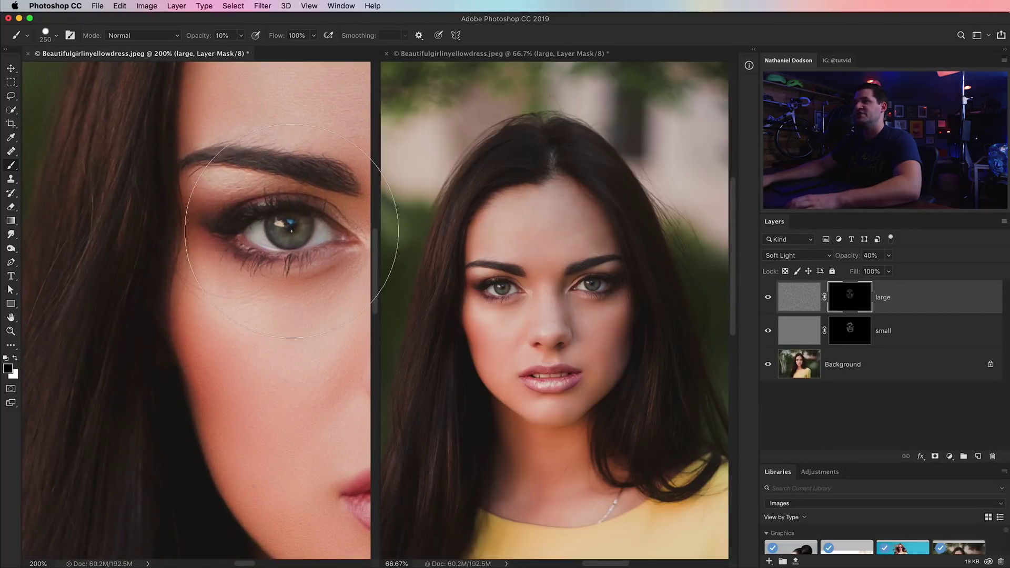
scroll(173, 354, up, 8)
scroll(174, 354, right, 5)
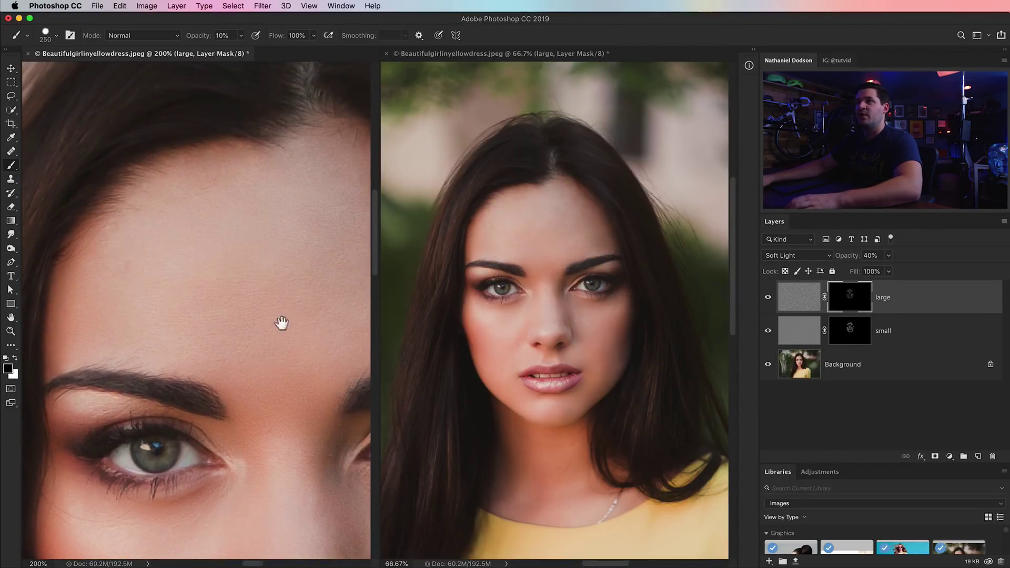
scroll(282, 322, up, 5)
scroll(126, 361, left, 5)
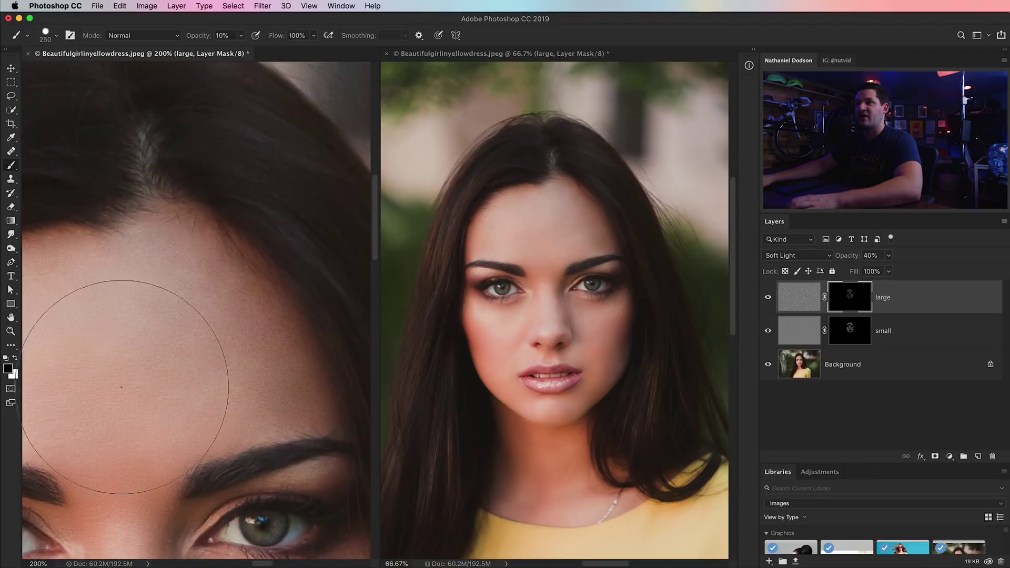
drag(174, 473, 232, 173)
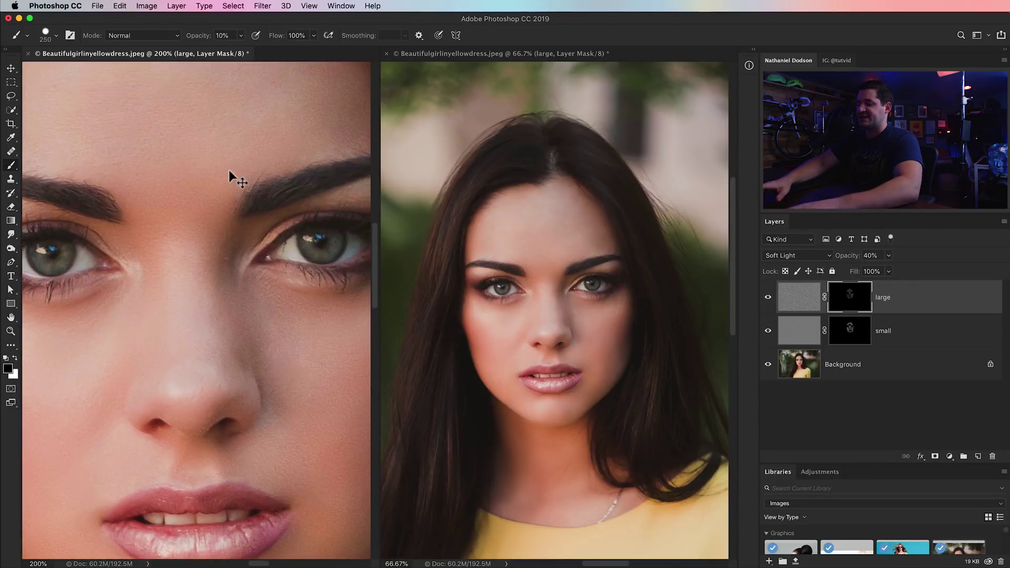
key(super+minus)
key(super+minus)
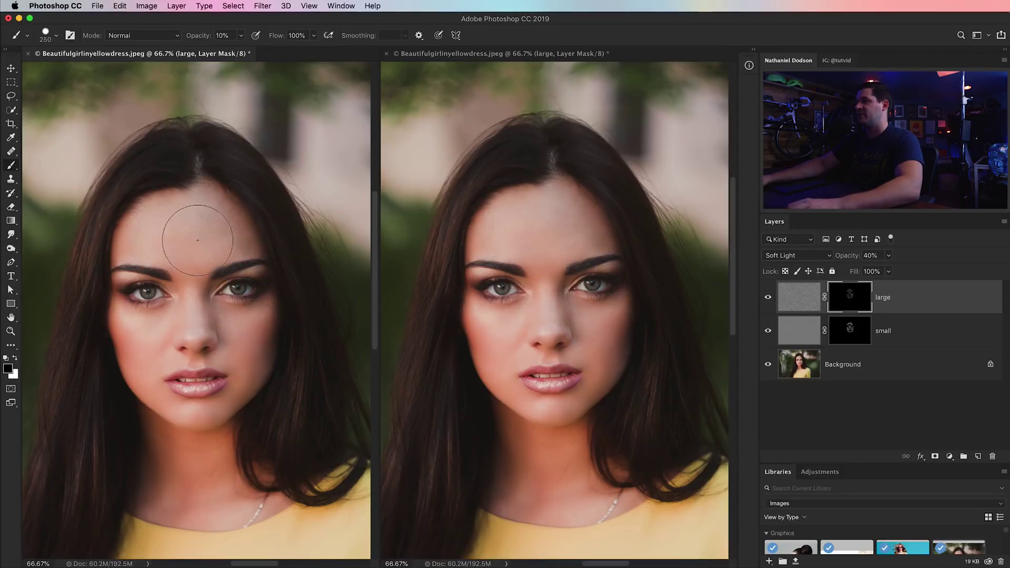
Select the small texture layer, then the large smoothing layer, to compare them.
click(914, 336)
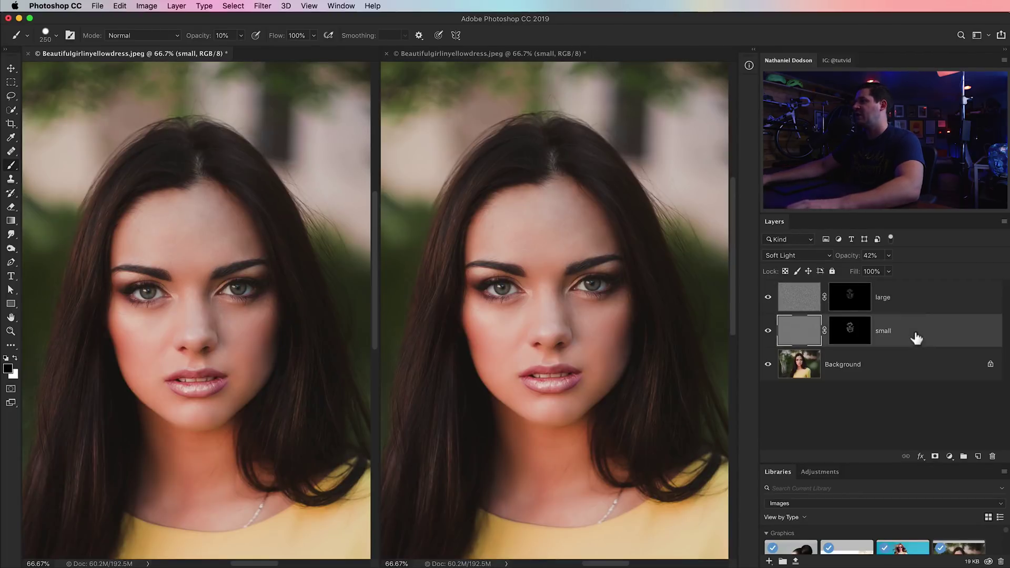
click(909, 310)
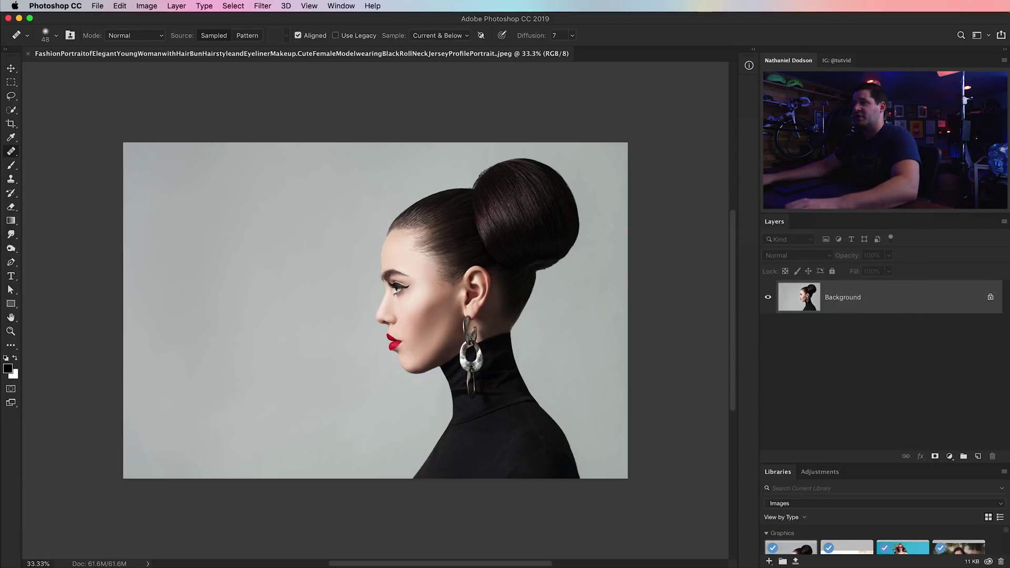
Zoom to 200% around the eye and bring the forehead into view.
key(z)
click(429, 286)
click(429, 286)
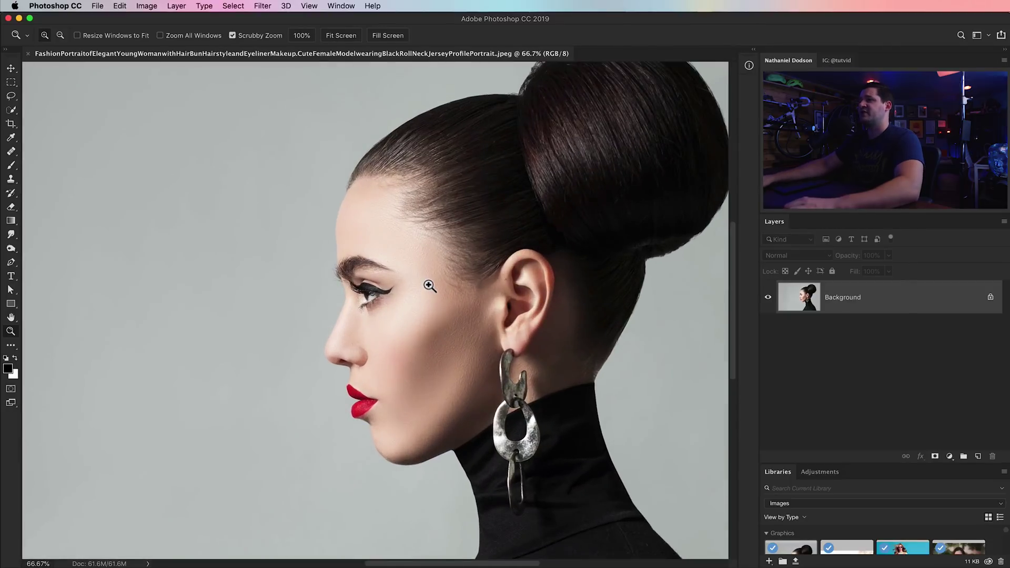
click(429, 285)
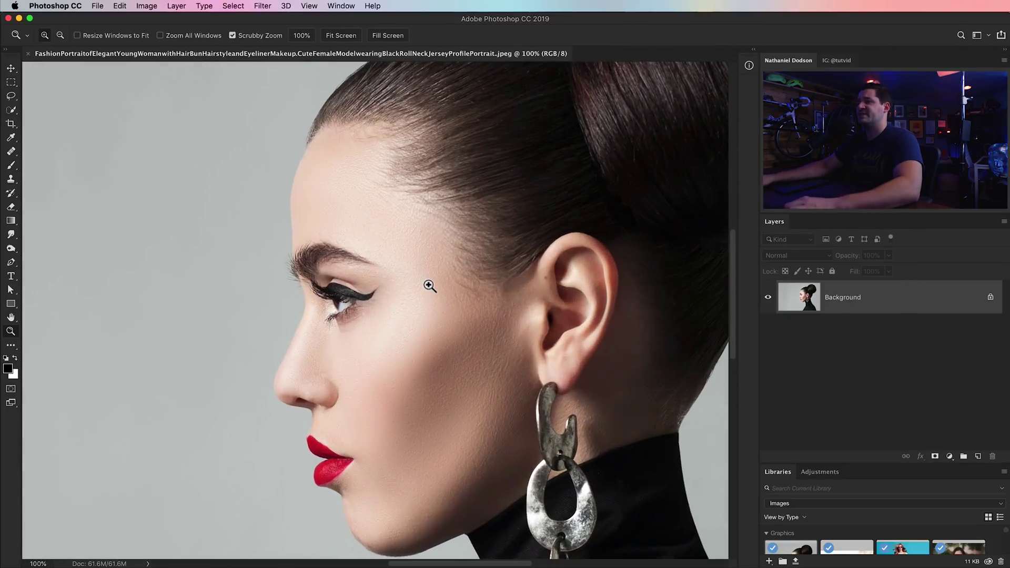
click(381, 271)
drag(370, 223, 395, 334)
Heal along the eyebrow from a clean forehead source, then undo it.
key(j)
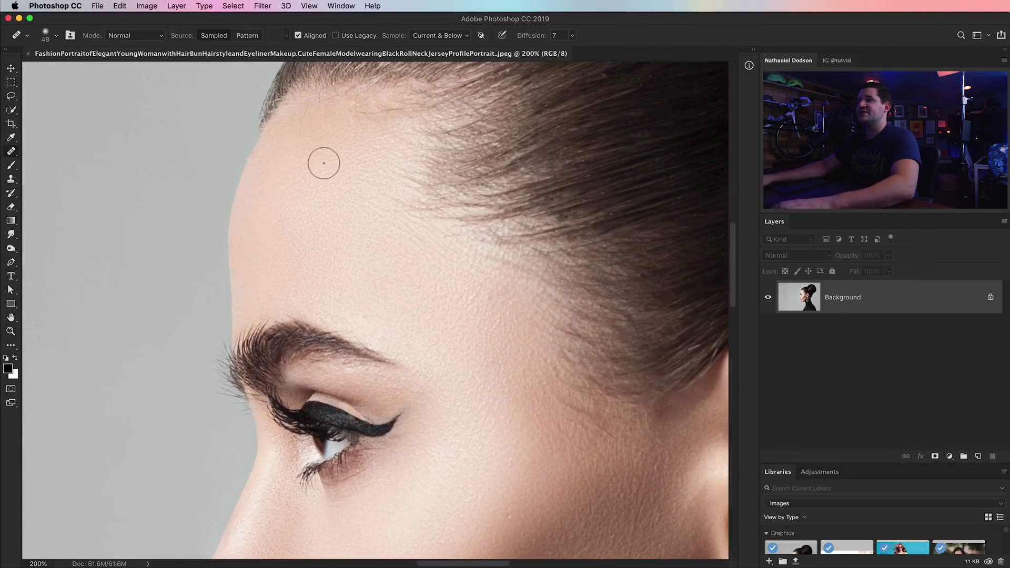
key(alt)
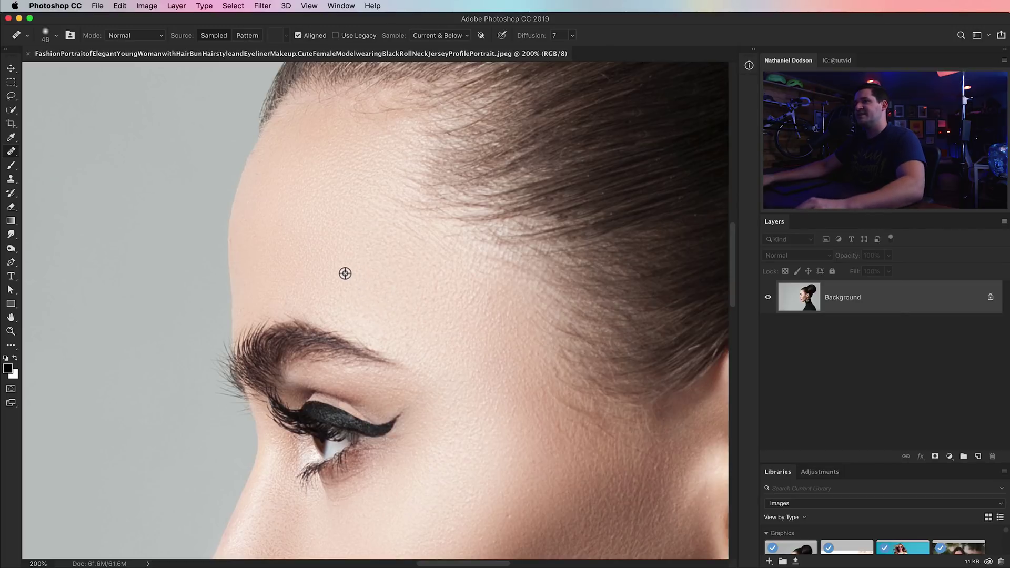
alt+click(301, 316)
mouse_move(319, 327)
mouse_down()
mouse_move(414, 368)
mouse_move(315, 318)
mouse_up()
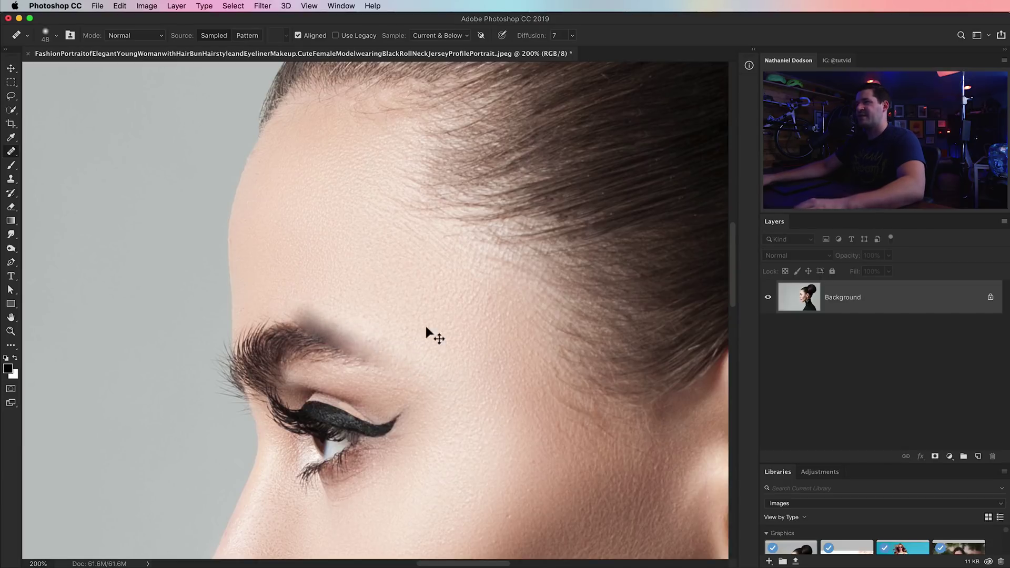
key(super+z)
Heal over the eyeliner wing tip, then undo it.
drag(441, 378, 442, 306)
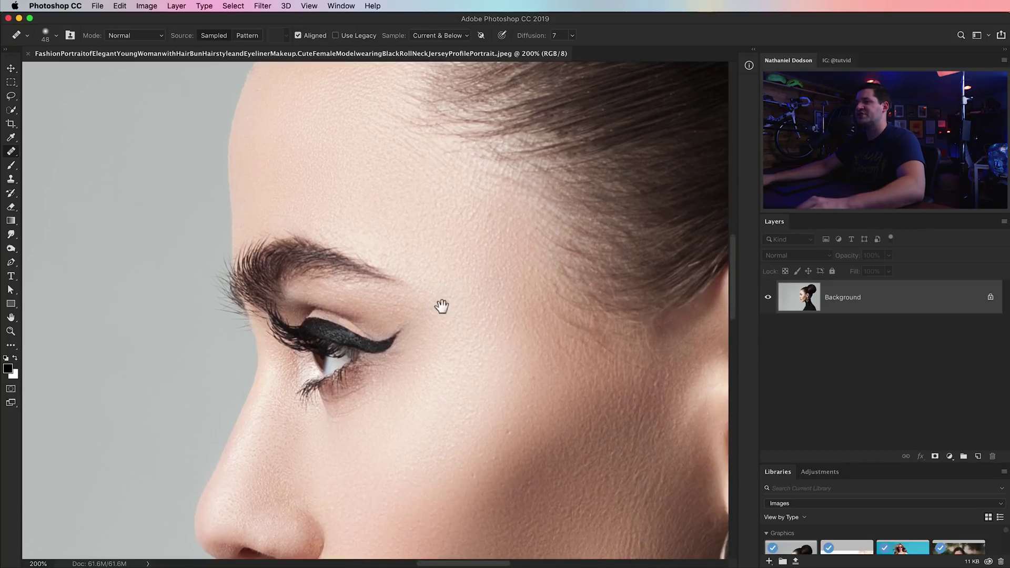
drag(400, 333, 388, 362)
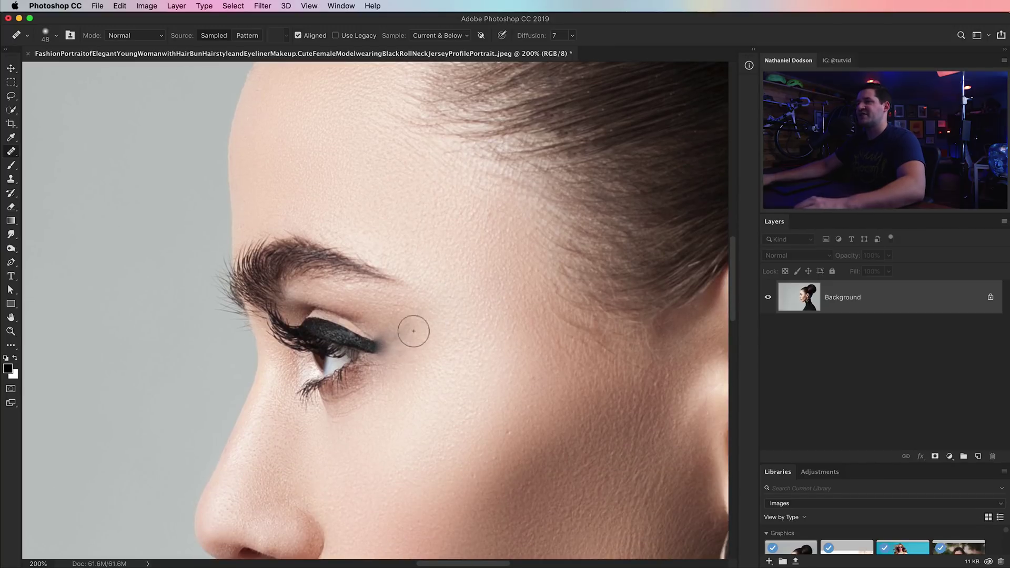
key(super+z)
scroll(428, 176, up, 5)
Set healing Diffusion to 1, then test and undo a stroke along the top of the eyebrow.
click(572, 35)
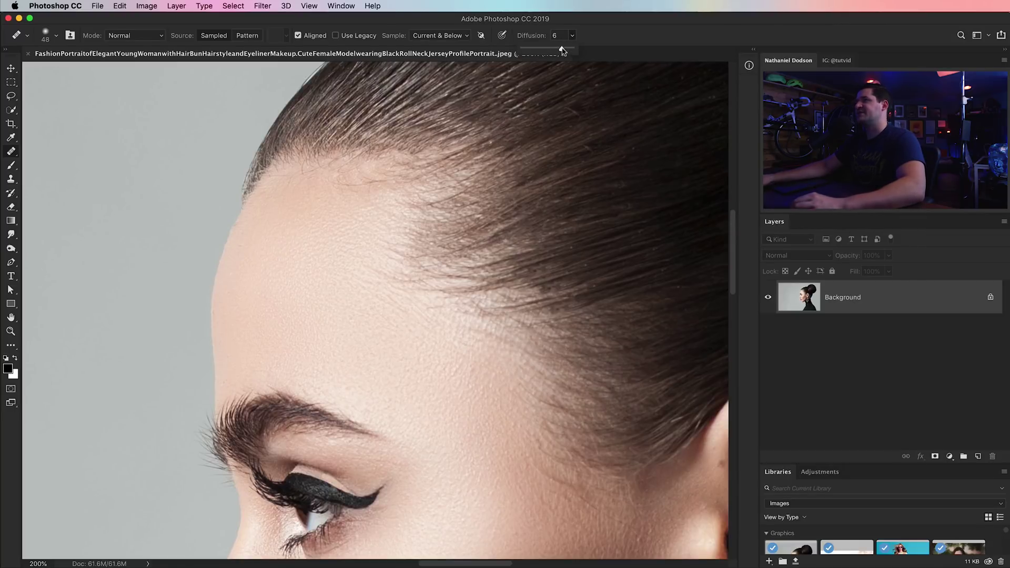
click(531, 42)
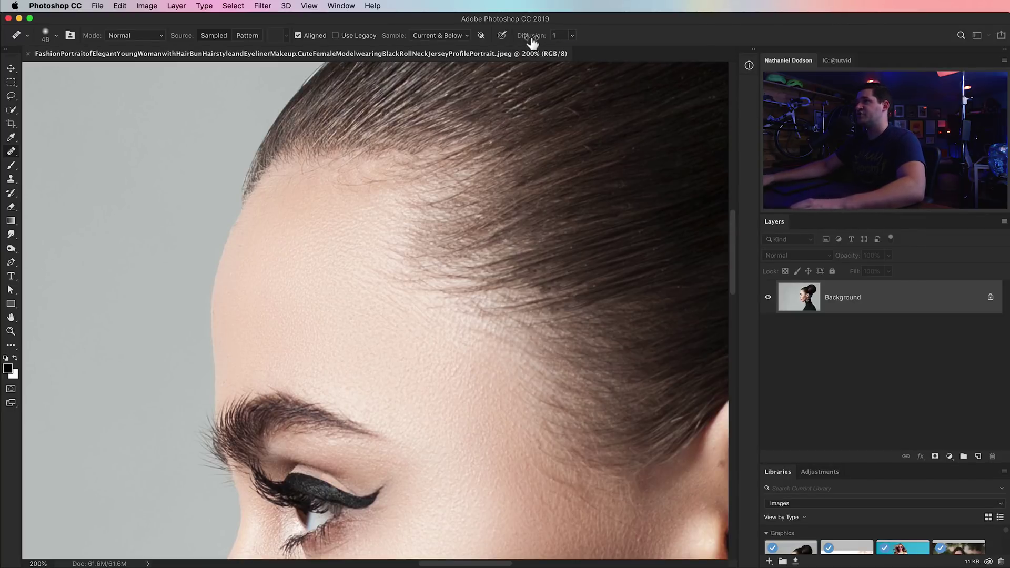
alt+click(338, 343)
mouse_move(280, 397)
mouse_down()
mouse_move(381, 433)
mouse_move(295, 394)
mouse_move(345, 419)
mouse_up()
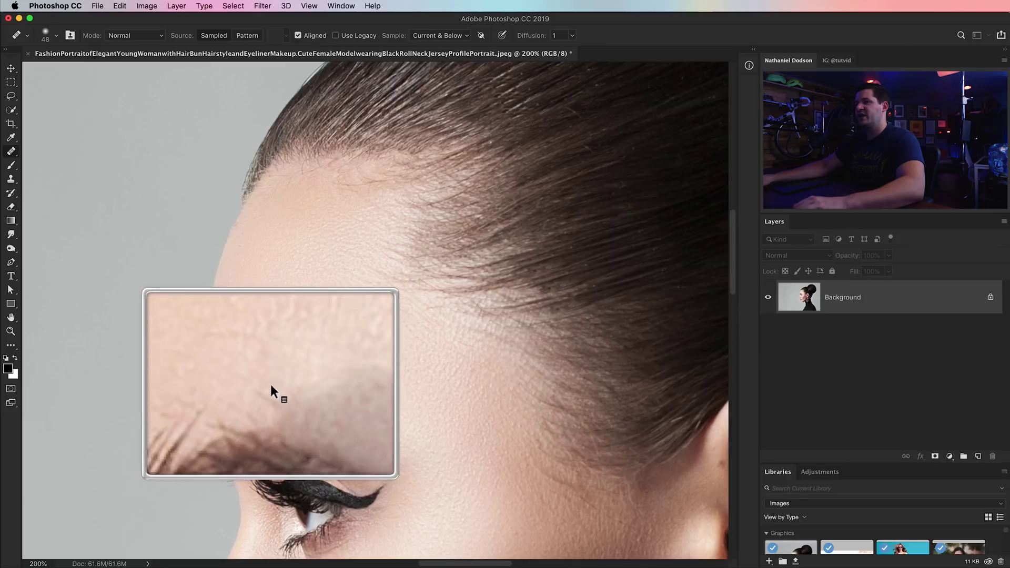
key(super+z)
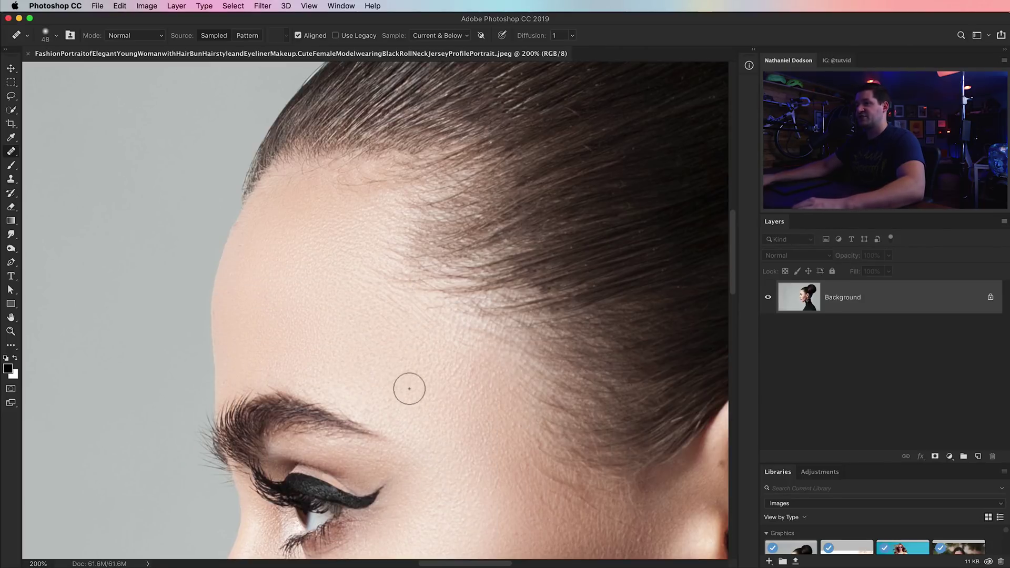
right_click(286, 229)
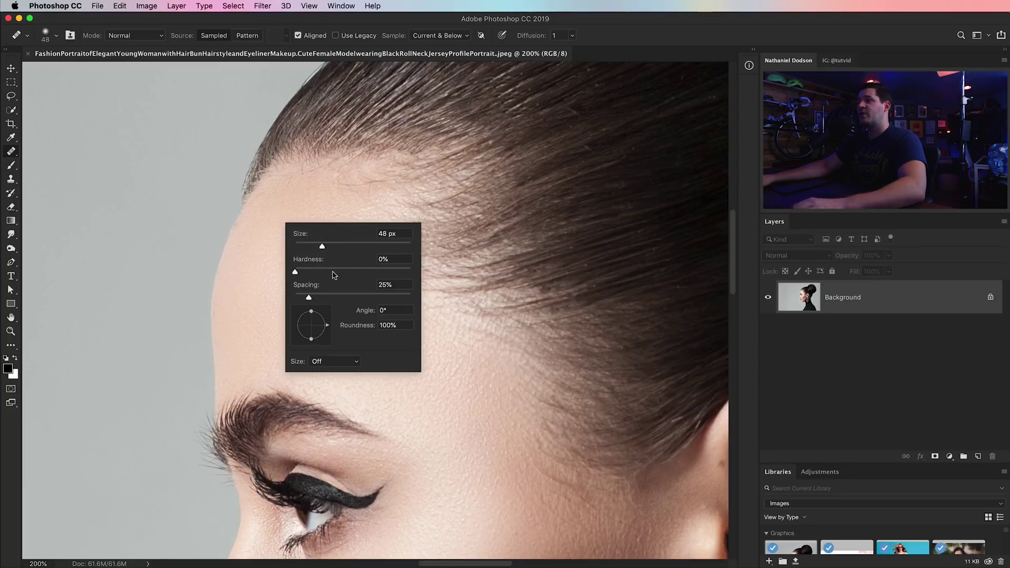
Set the healing brush to 80% hardness and heal three spots on the forehead and above the eyebrow.
mouse_move(391, 276)
mouse_down()
mouse_move(415, 276)
mouse_move(392, 274)
mouse_up()
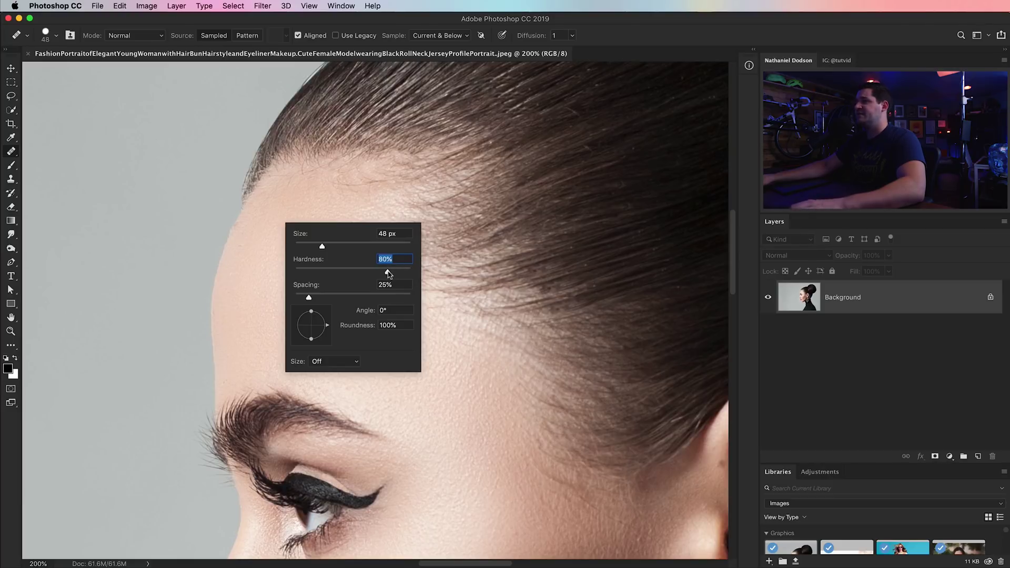
key(Return)
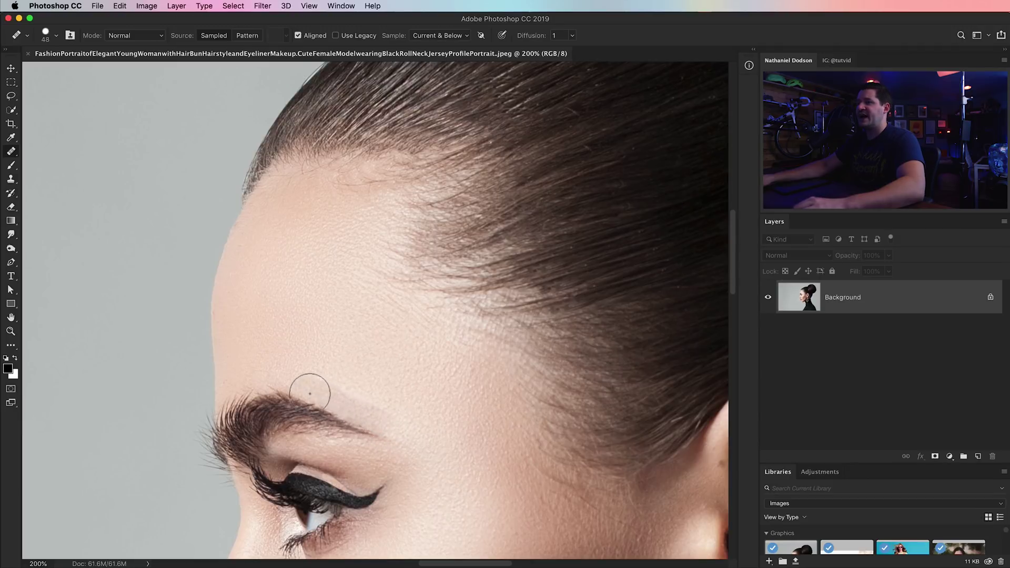
click(298, 376)
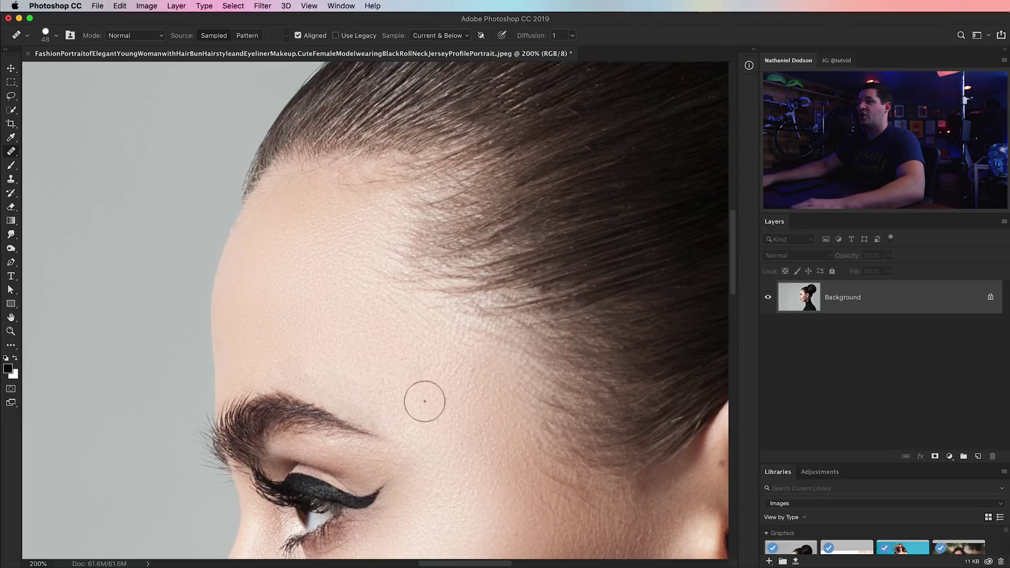
scroll(424, 401, down, 5)
scroll(425, 401, left, 5)
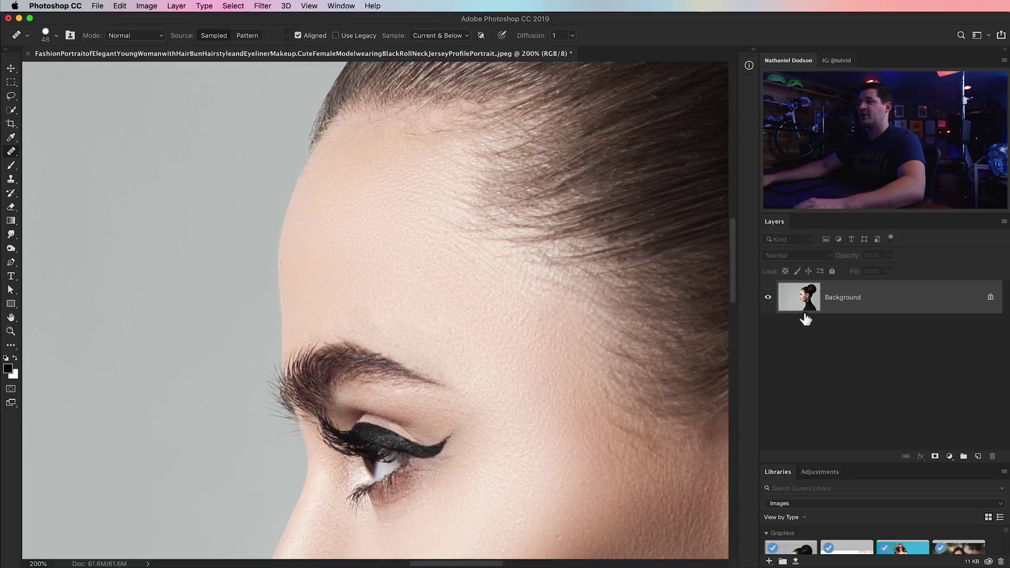
click(376, 365)
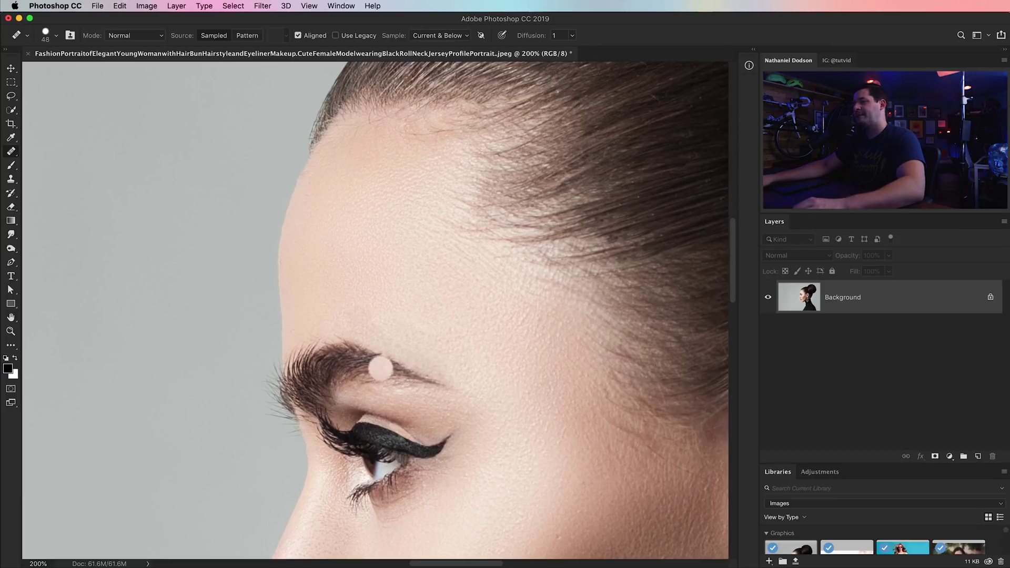
click(475, 414)
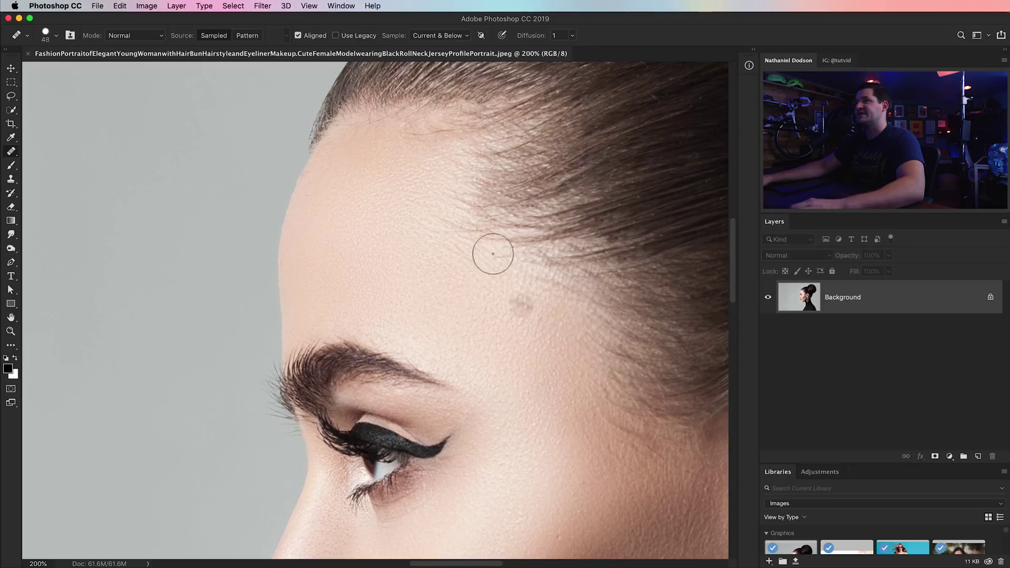
Pan up to the hair bun and zoom in to 300%.
drag(480, 187, 315, 424)
mouse_move(517, 255)
mouse_down()
mouse_move(534, 353)
mouse_move(436, 153)
mouse_up()
mouse_move(503, 215)
mouse_down()
mouse_move(279, 343)
mouse_move(277, 198)
mouse_up()
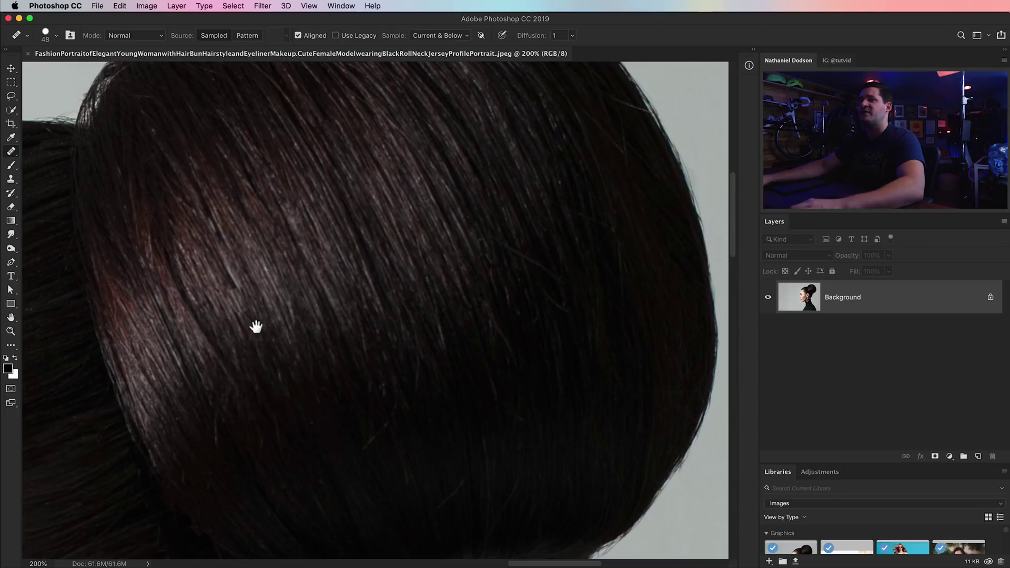
drag(256, 327, 394, 345)
super+click(375, 342)
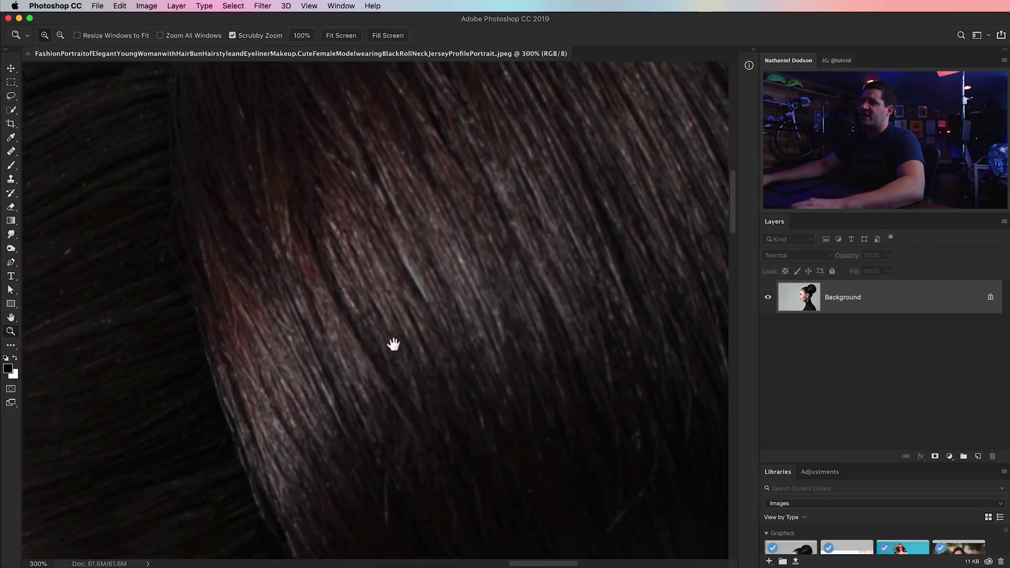
With a 15 px healing brush sampling clean hair, fill the dark gap between strands.
key(j)
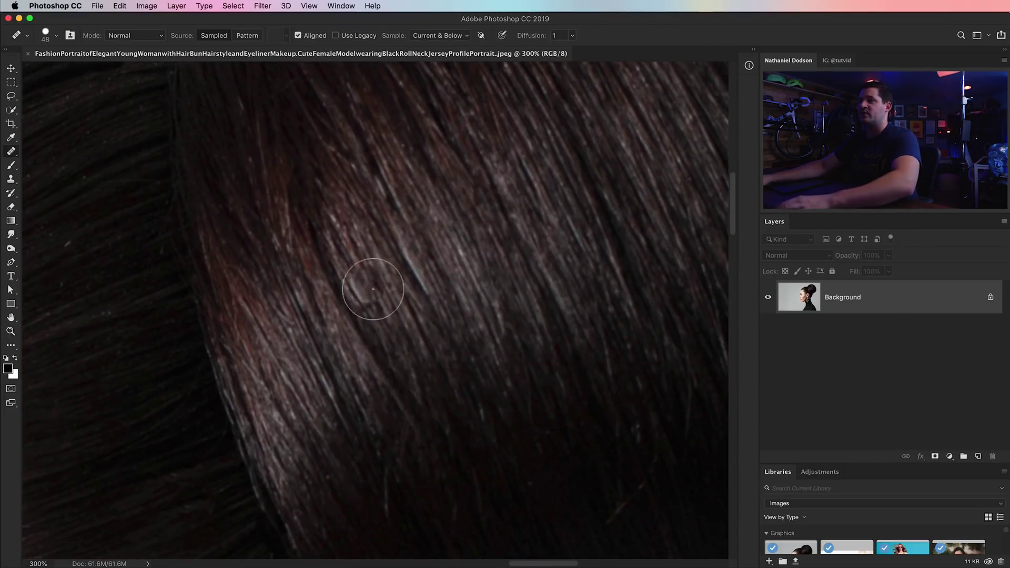
key(bracketleft)
key(bracketleft)
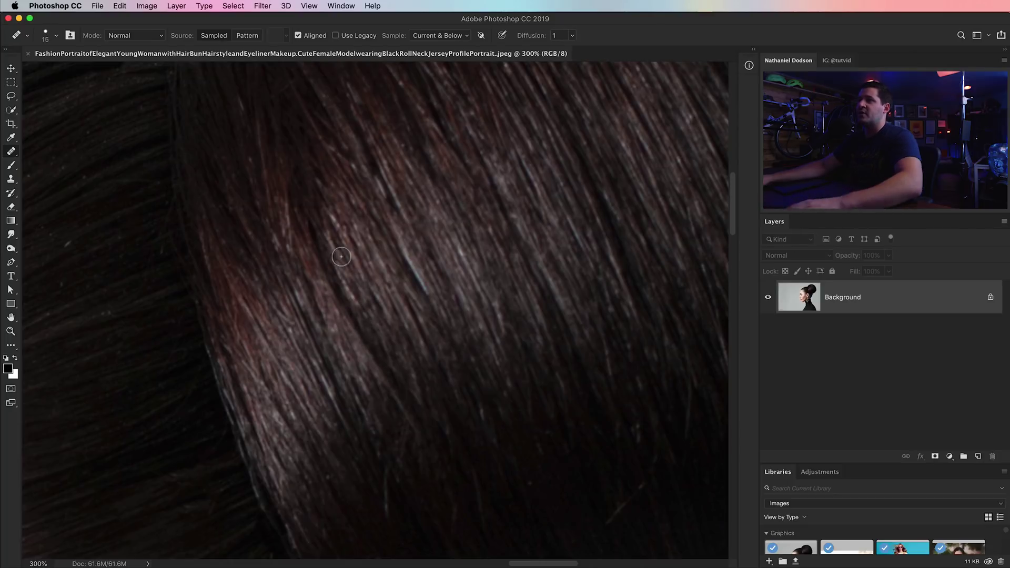
alt+click(333, 219)
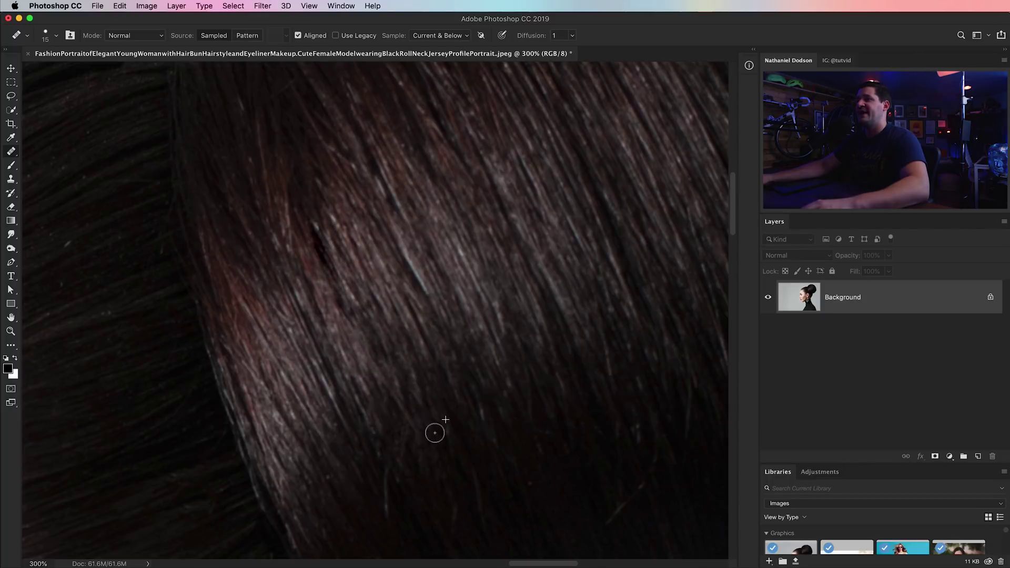
mouse_move(318, 232)
mouse_down()
mouse_move(319, 265)
mouse_move(338, 288)
mouse_up()
drag(323, 245, 344, 290)
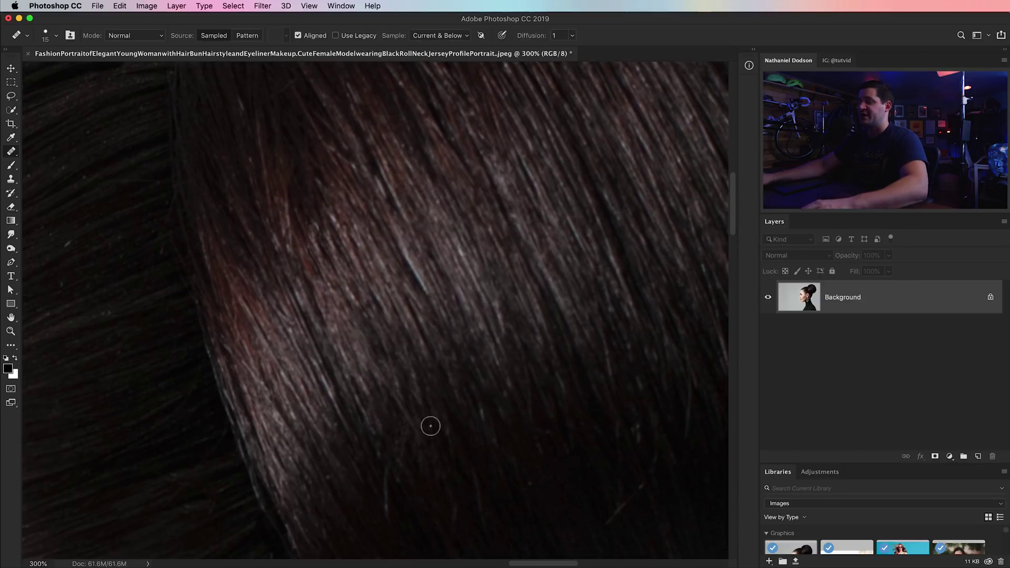
scroll(430, 426, down, 5)
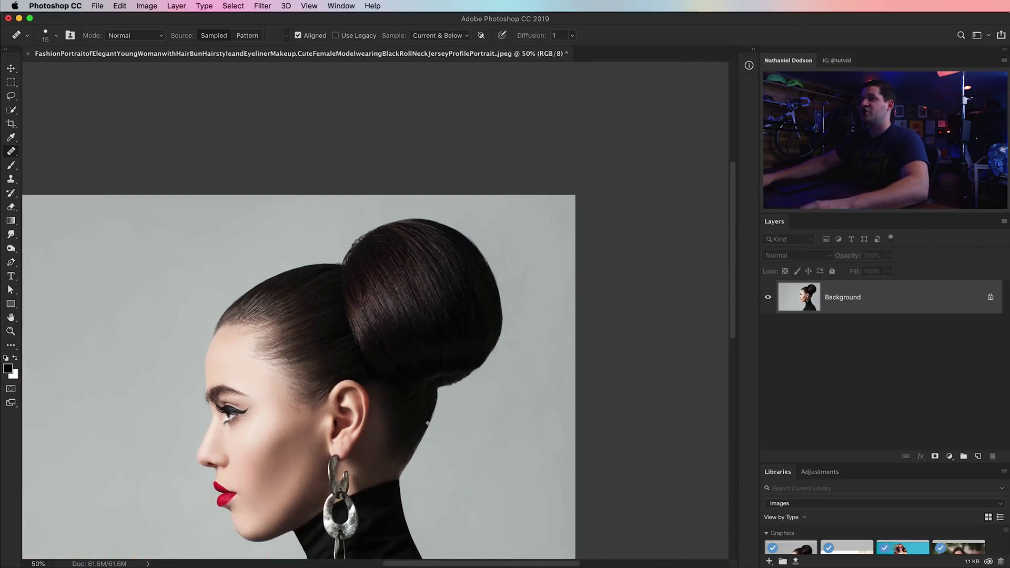
Zoom to 200% on the hair bun and enlarge the healing brush to about 48 px.
drag(394, 320, 428, 289)
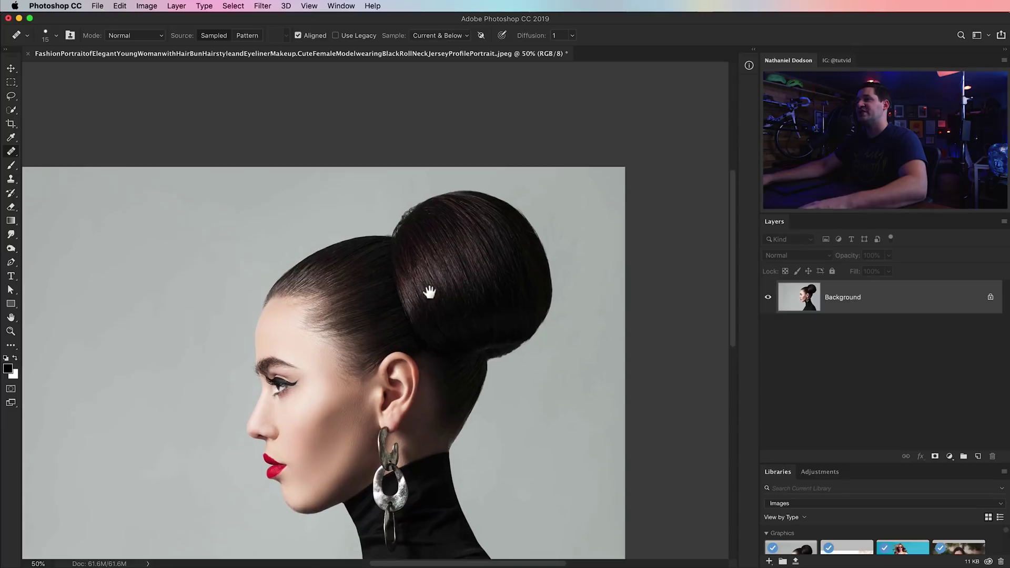
key(z)
click(462, 277)
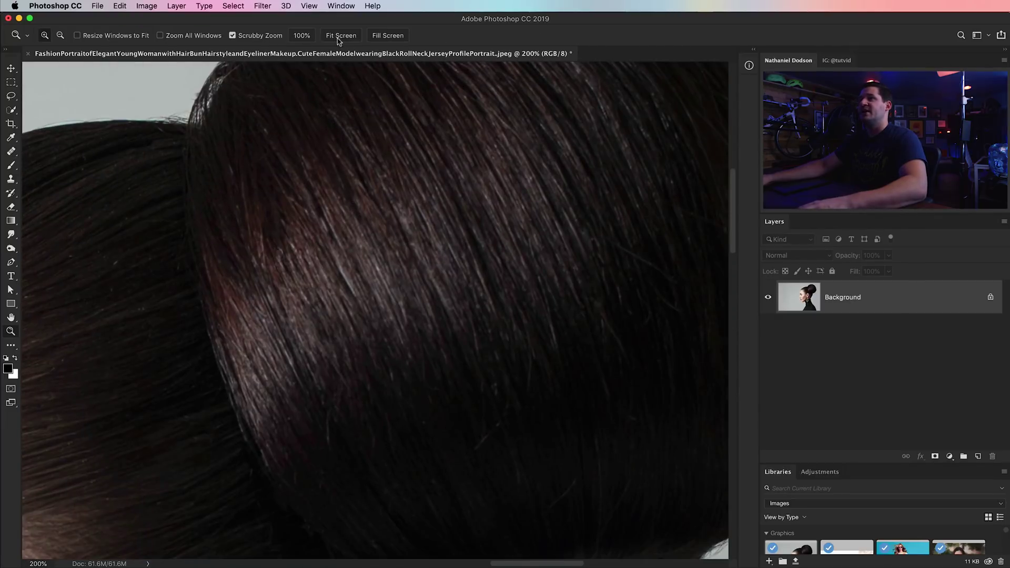
key(j)
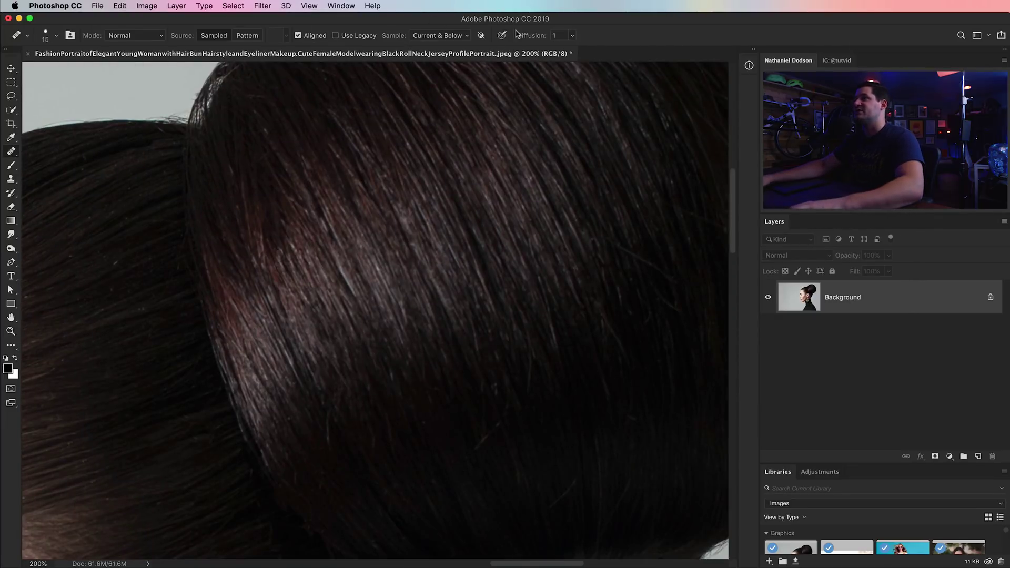
right_click(318, 216)
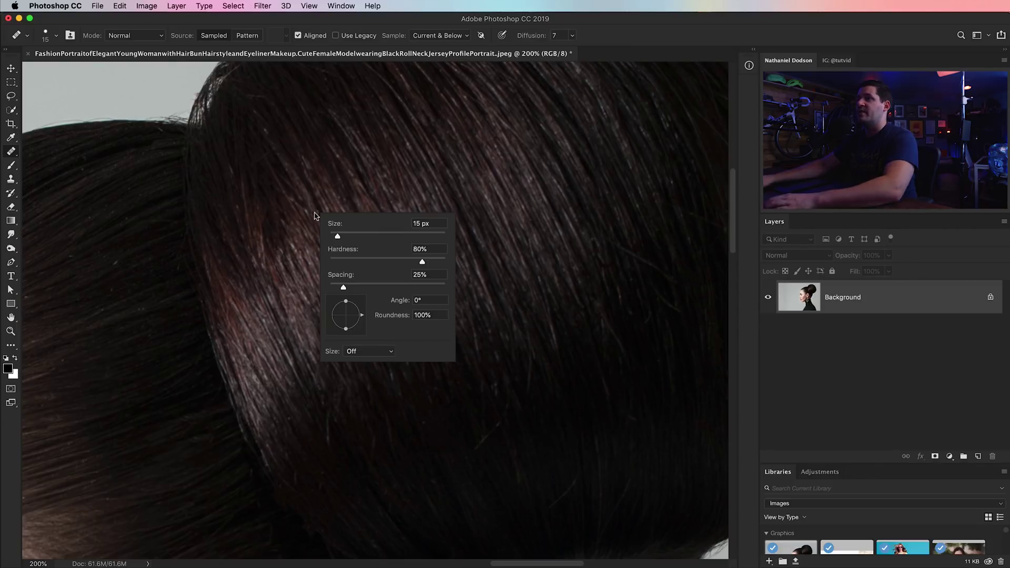
drag(344, 235, 355, 238)
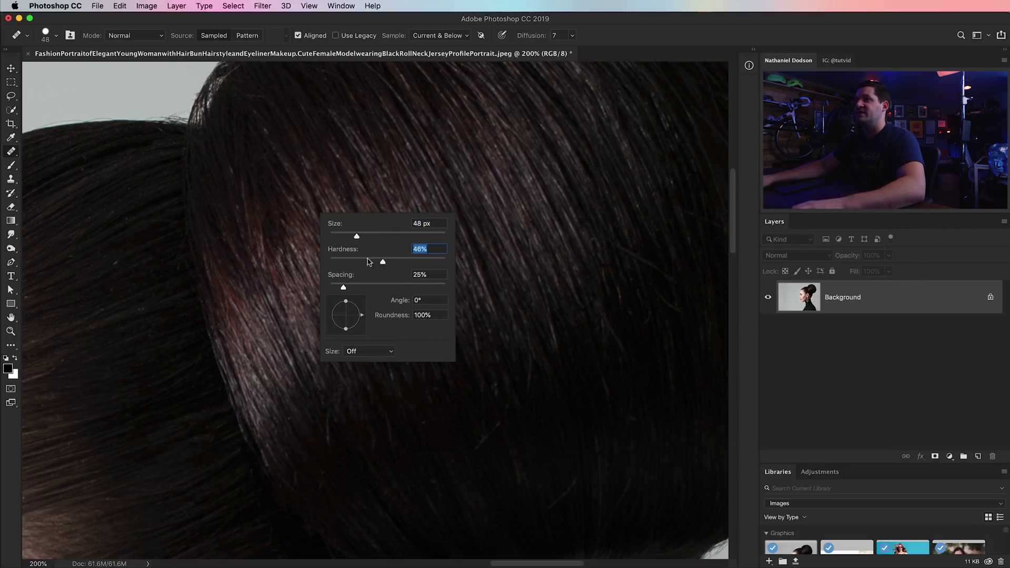
key(Return)
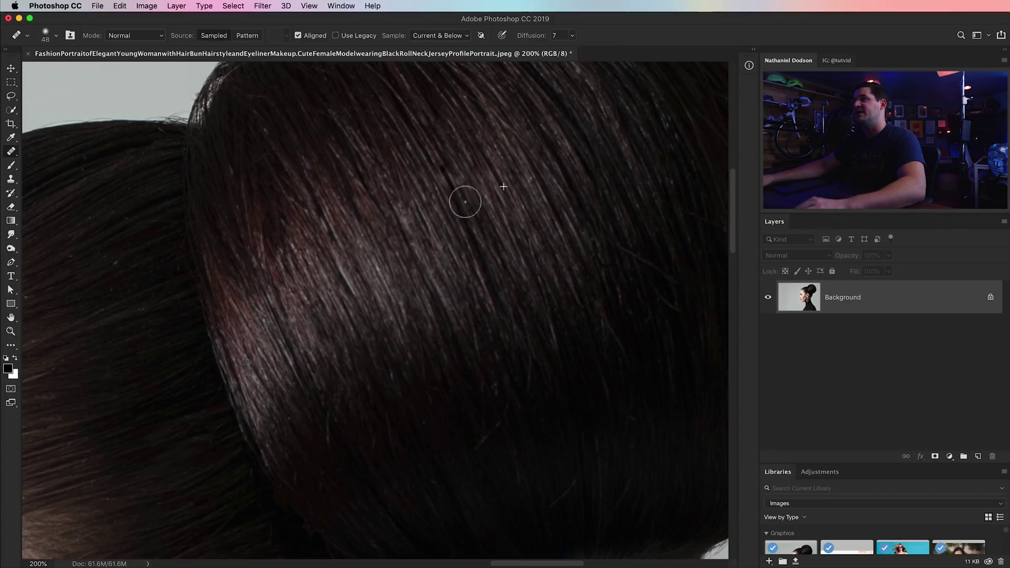
Heal along the bun's strands, then undo the dark smudge it produced.
mouse_move(465, 203)
mouse_down()
mouse_move(500, 322)
mouse_move(487, 295)
mouse_up()
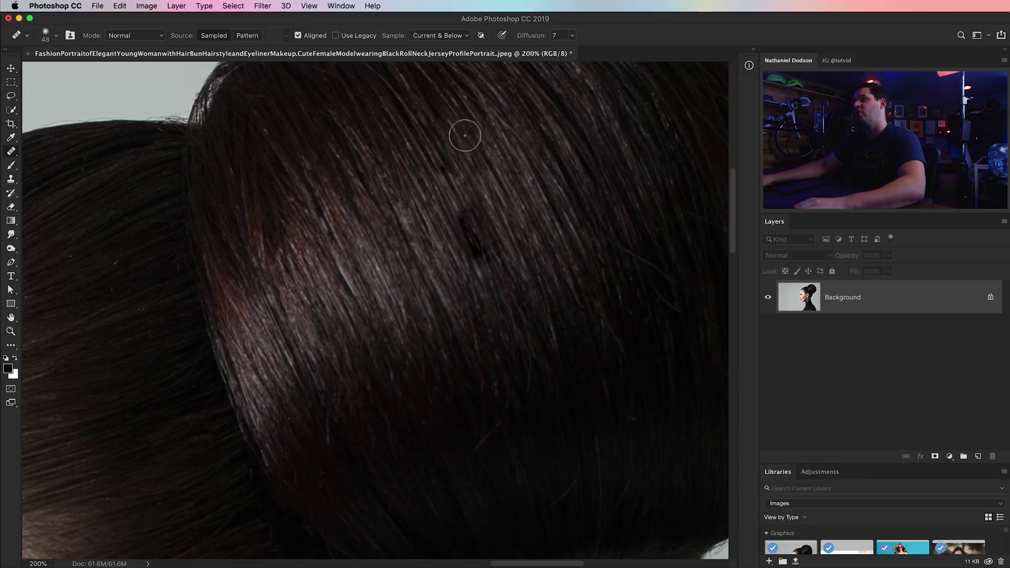
key(super+minus)
key(super+minus)
key(super+minus)
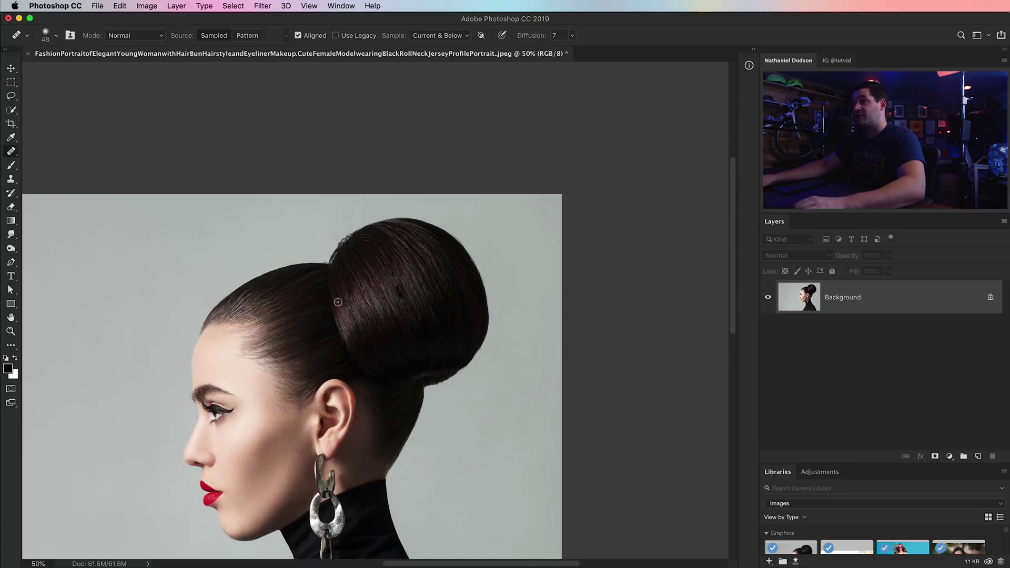
key(super+z)
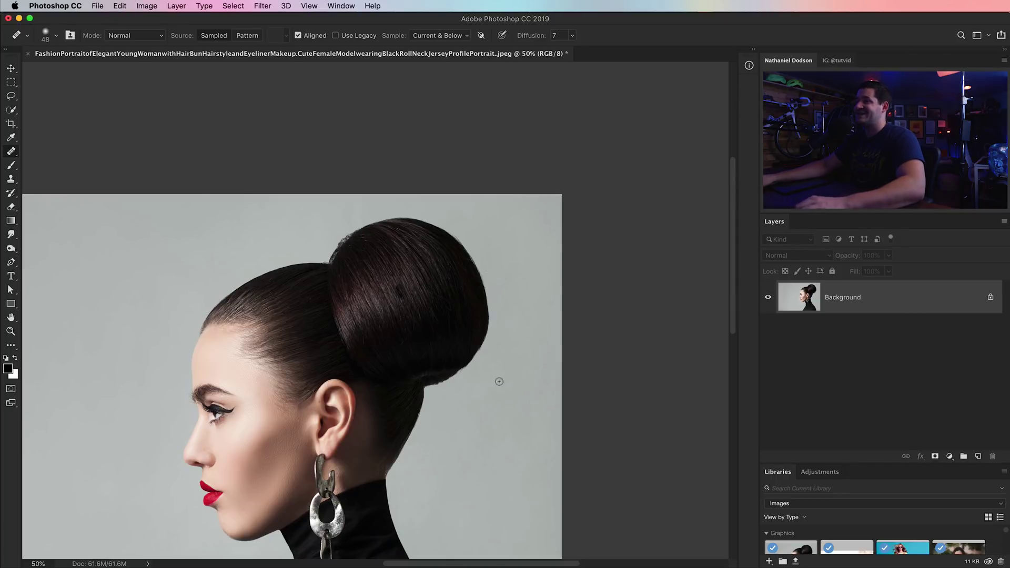
key(super+z)
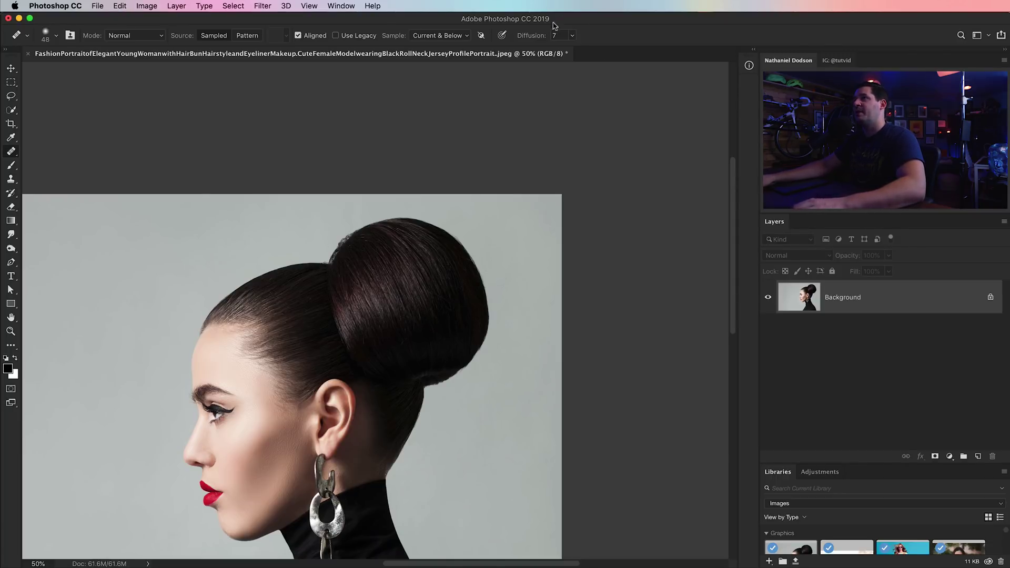
Check the brush settings, then zoom to 200% near the forehead hairline with the Healing Brush active.
right_click(271, 272)
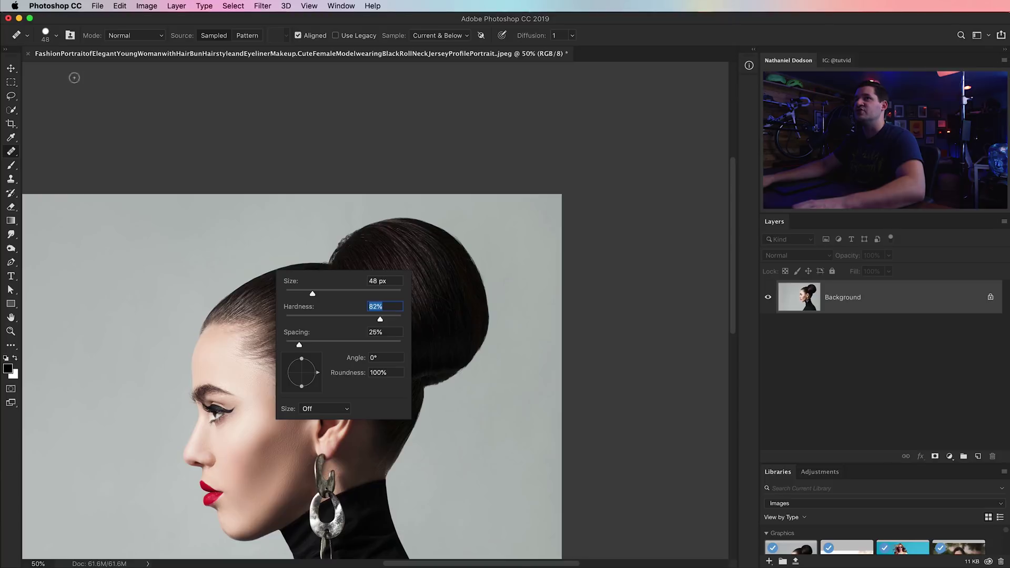
key(Escape)
key(z)
drag(223, 355, 339, 351)
scroll(339, 351, down, 10)
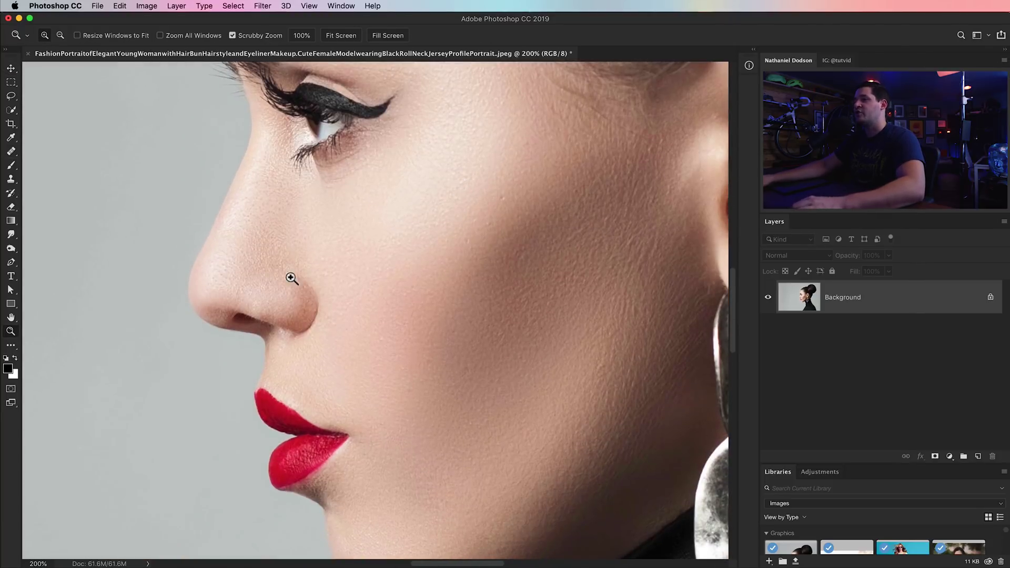
key(j)
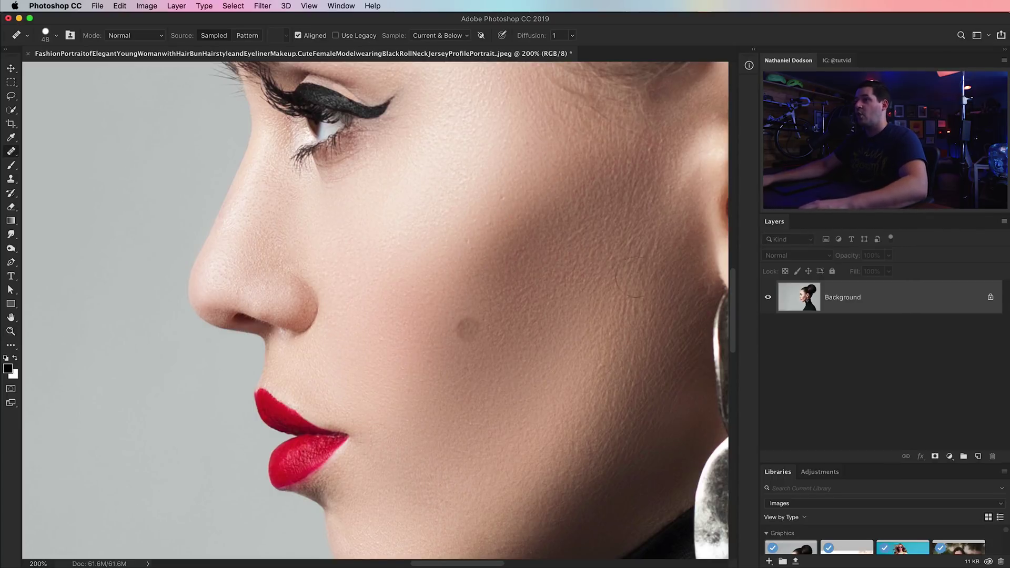
scroll(484, 408, up, 3)
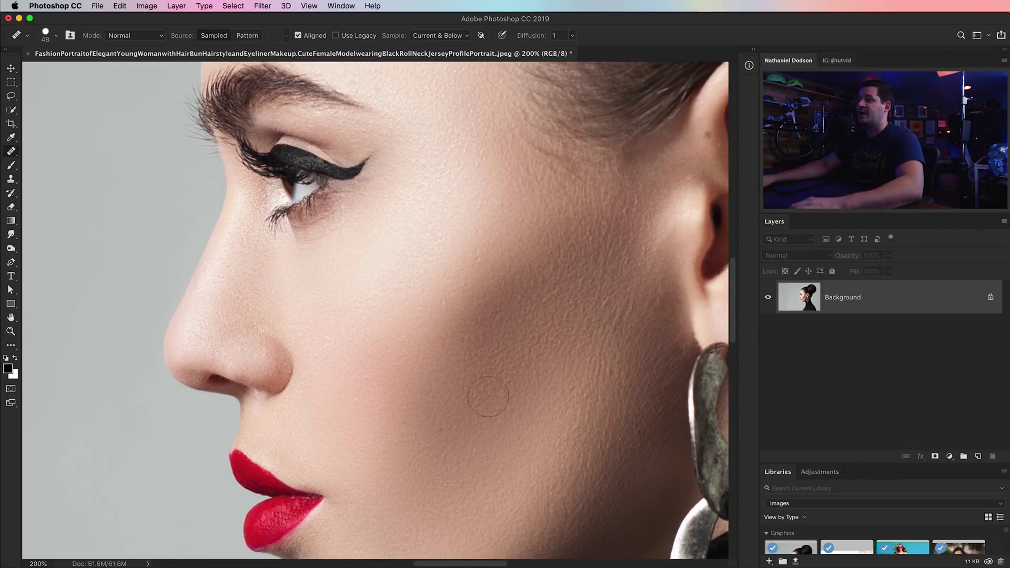
scroll(399, 352, up, 5)
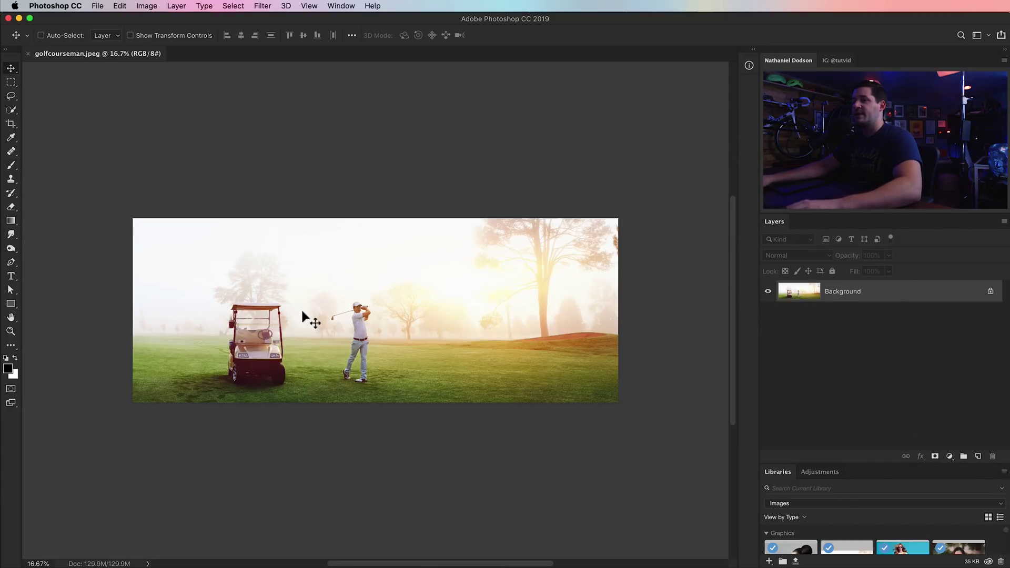
Zoom the golf-course photo to 50%, pan slightly left, and open Filter > Camera Raw Filter.
key(z)
drag(310, 321, 430, 338)
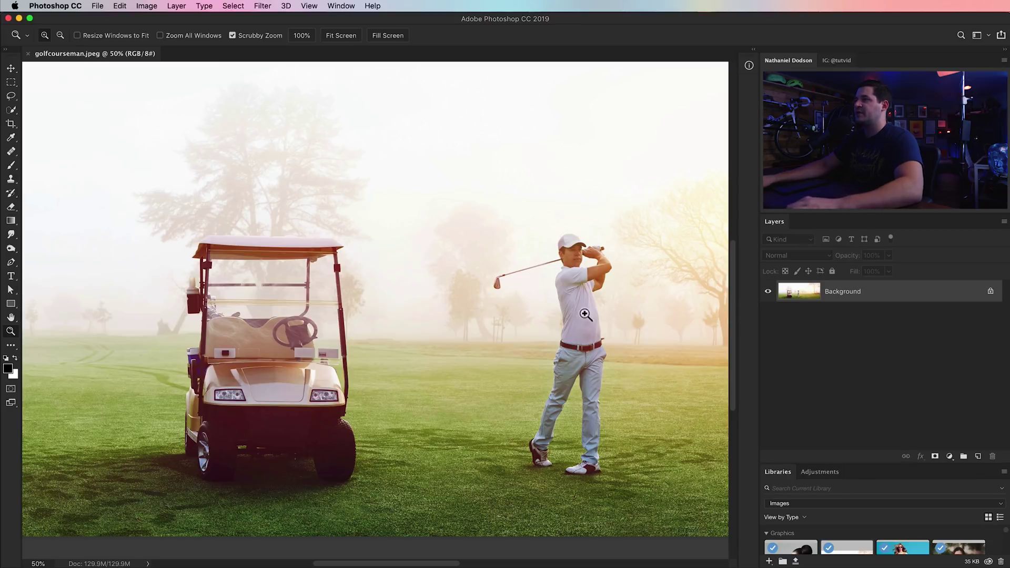
drag(584, 314, 535, 312)
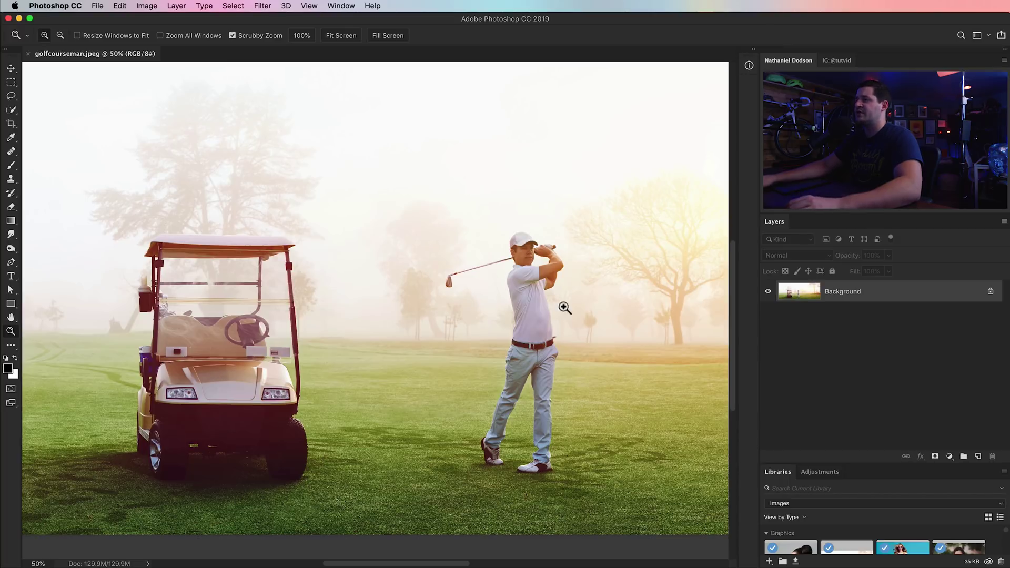
click(265, 7)
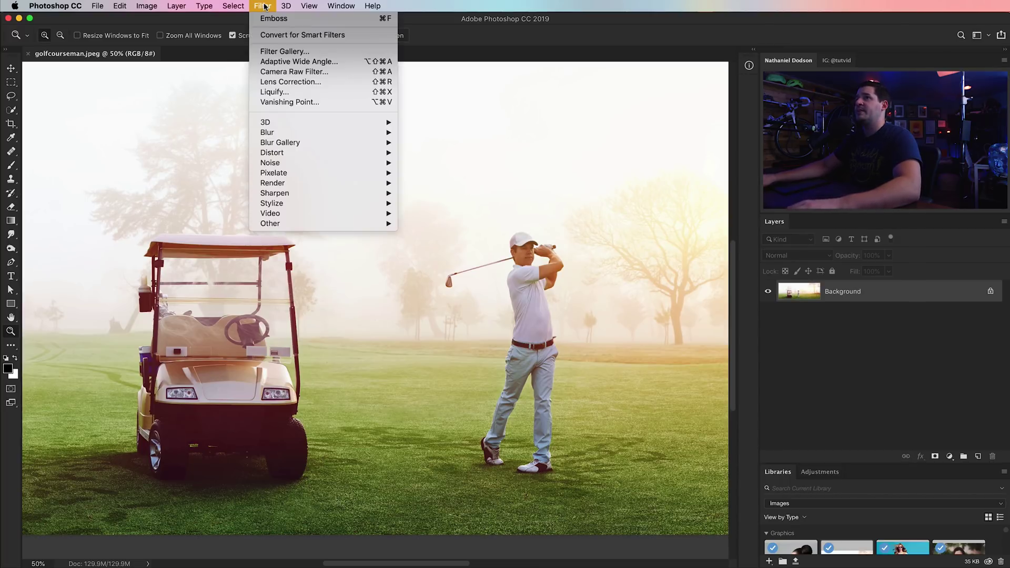
click(297, 72)
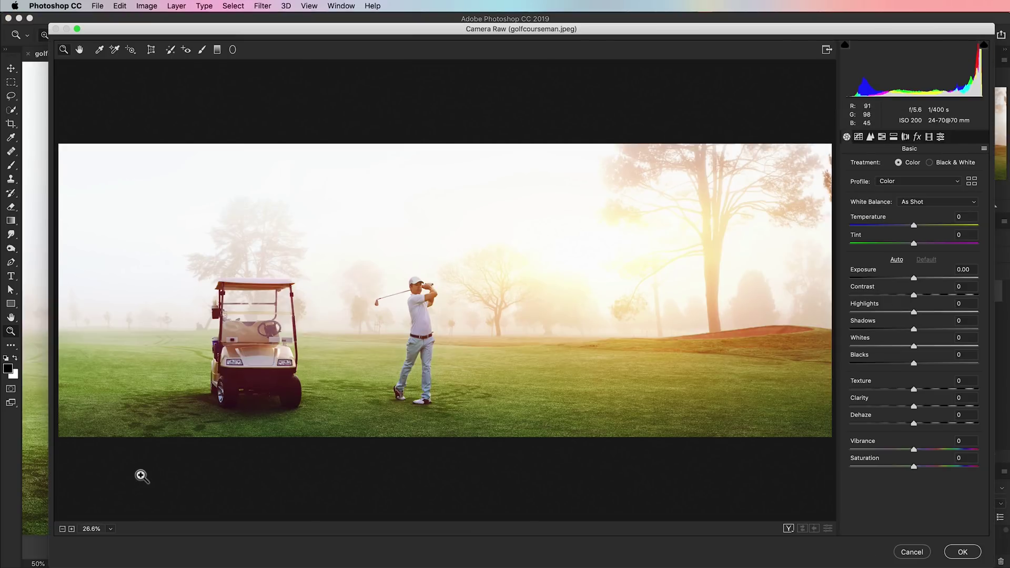
Set the Detail tab's sharpening Amount to 0.
click(869, 136)
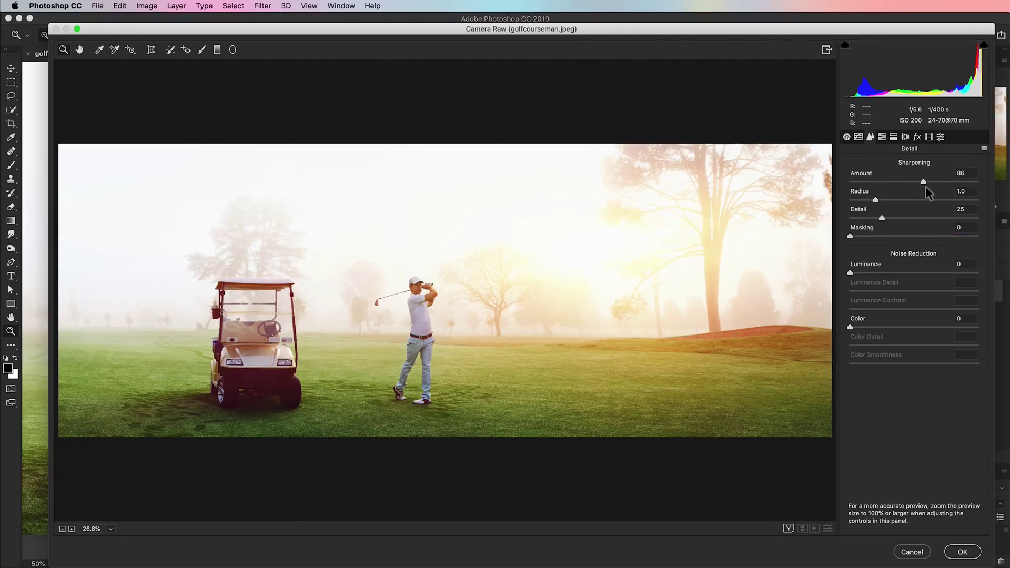
drag(925, 185, 926, 185)
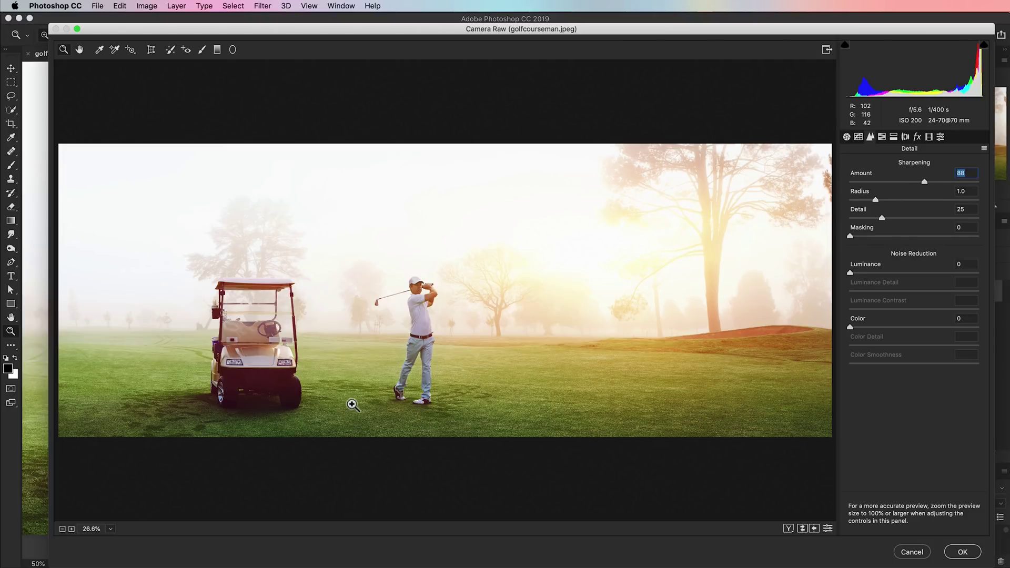
text(0)
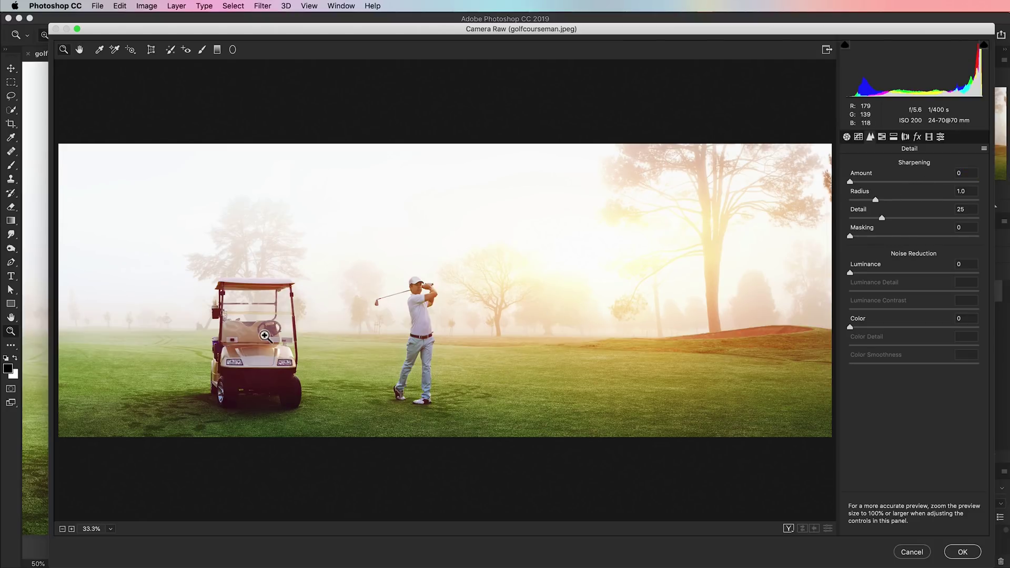
Zoom the Camera Raw preview to 100% on the golf cart and pan to the golfer.
click(264, 335)
click(368, 344)
click(477, 351)
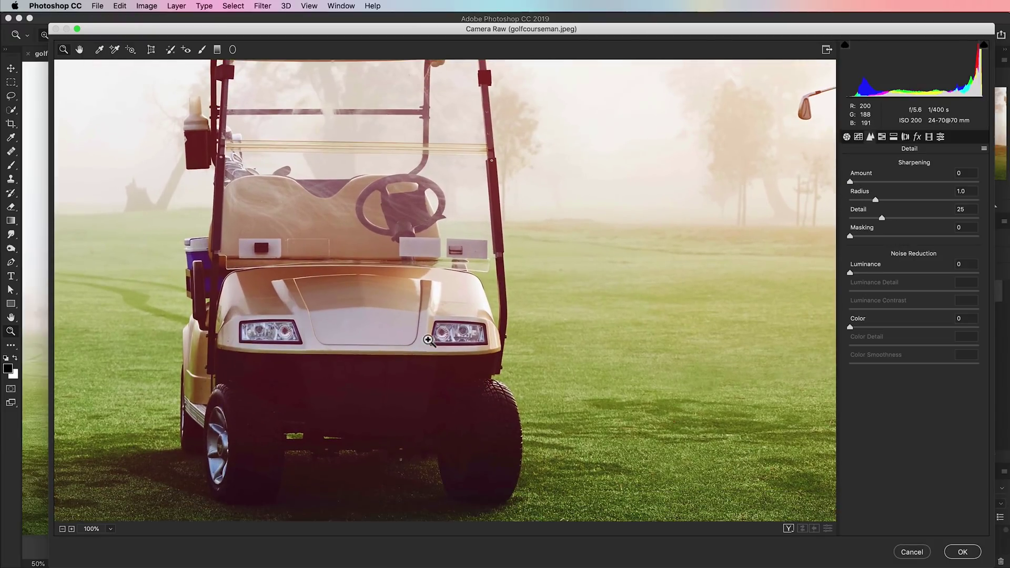
scroll(495, 314, right, 5)
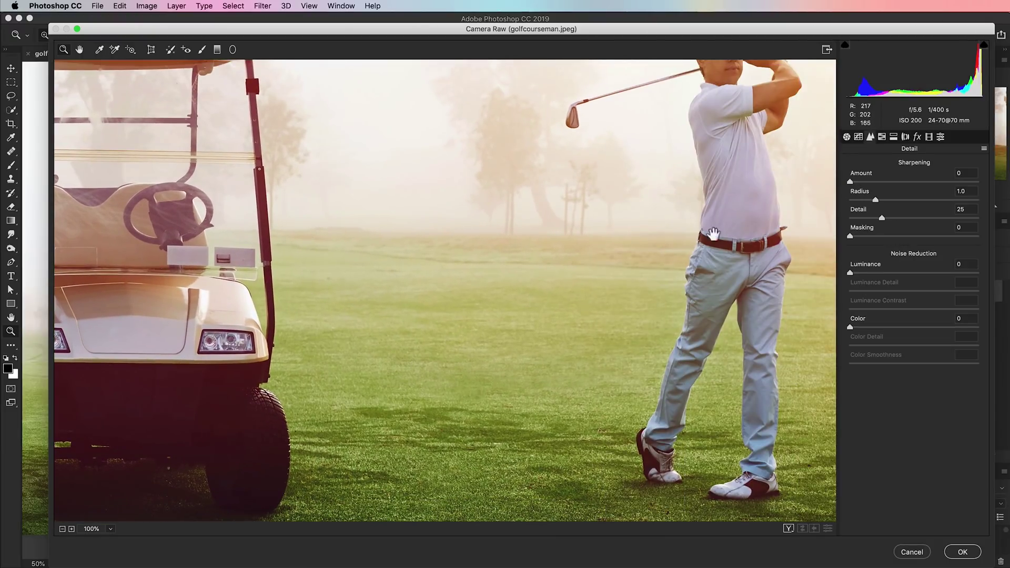
scroll(655, 261, right, 5)
scroll(541, 311, up, 5)
scroll(607, 277, left, 5)
scroll(606, 276, down, 3)
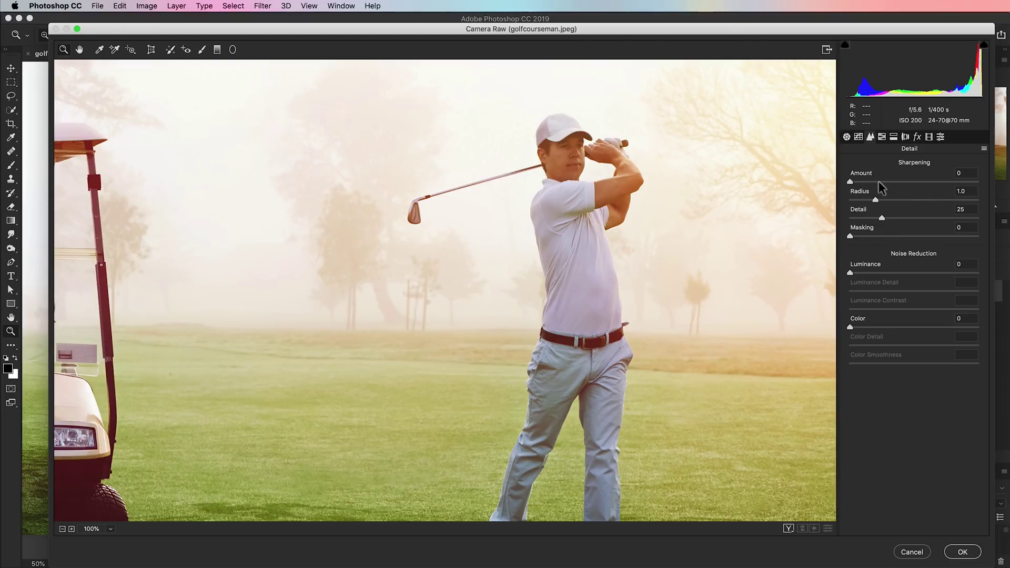
Set sharpening Amount to 84, Radius to 1.1 and Detail to 33.
drag(851, 181, 927, 202)
drag(875, 201, 908, 223)
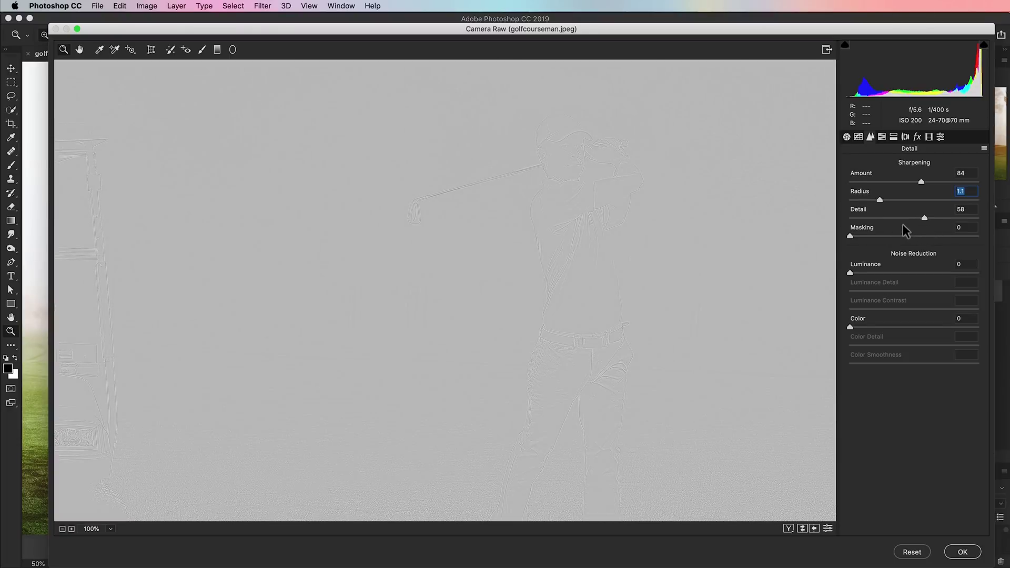
drag(888, 226, 887, 227)
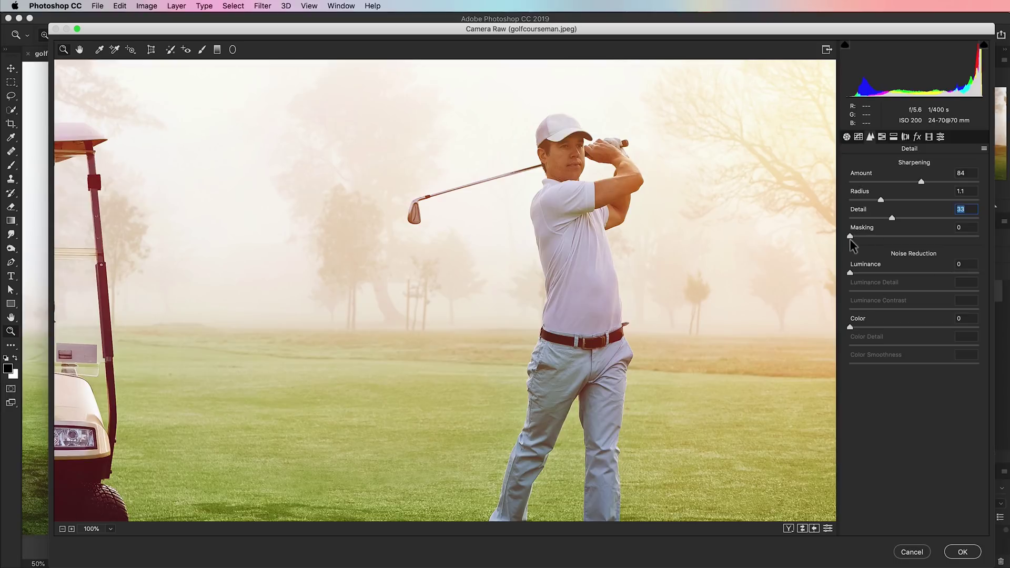
Preview the Masking slider in black and white, leaving it at 0, and zoom the preview to fit.
drag(851, 237, 830, 237)
key(super+0)
key(super+0)
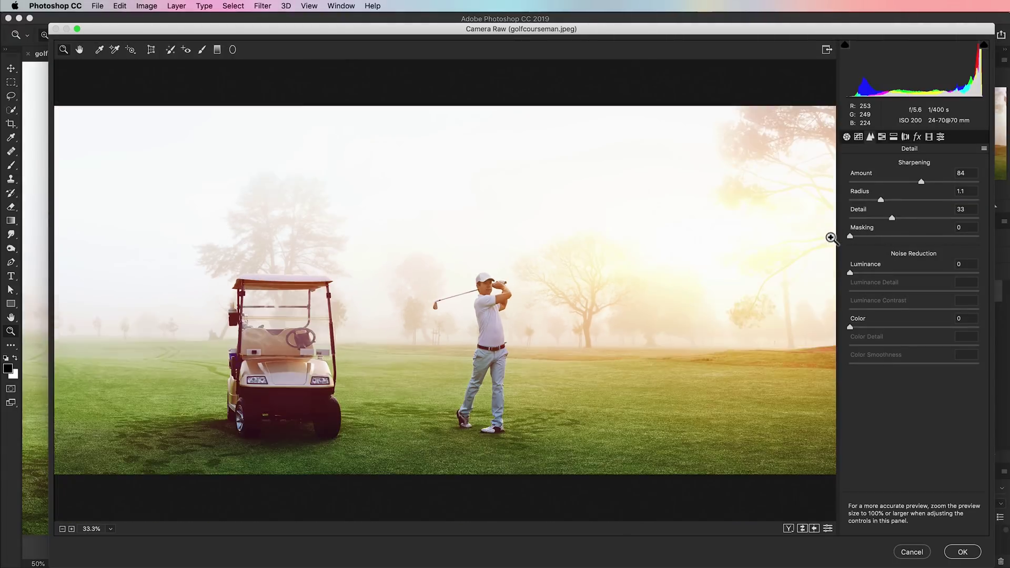
key(alt)
Raise Masking to 47 using the black-and-white edge mask preview, then commit the sharpening.
alt+click(850, 237)
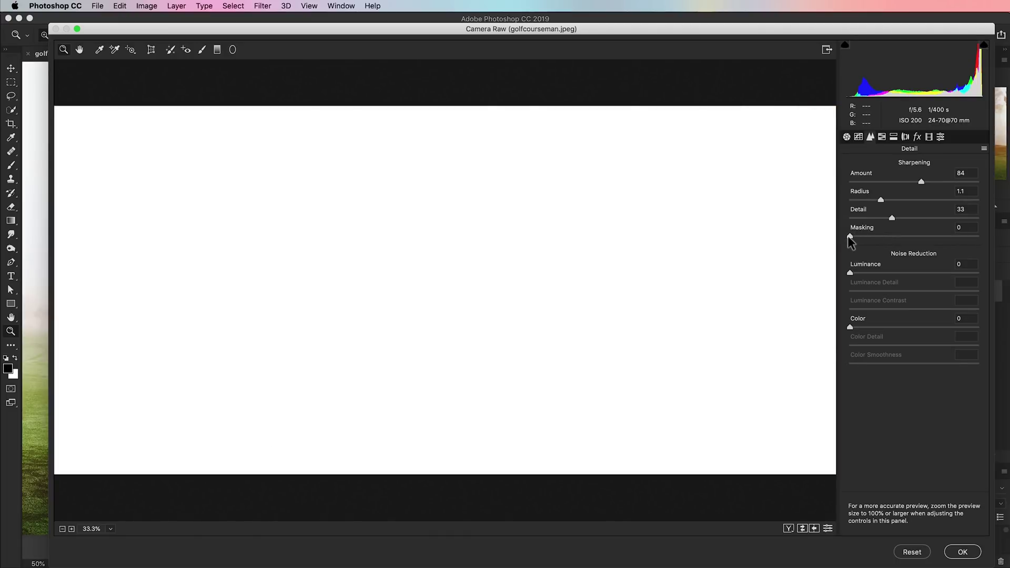
drag(850, 238, 896, 246)
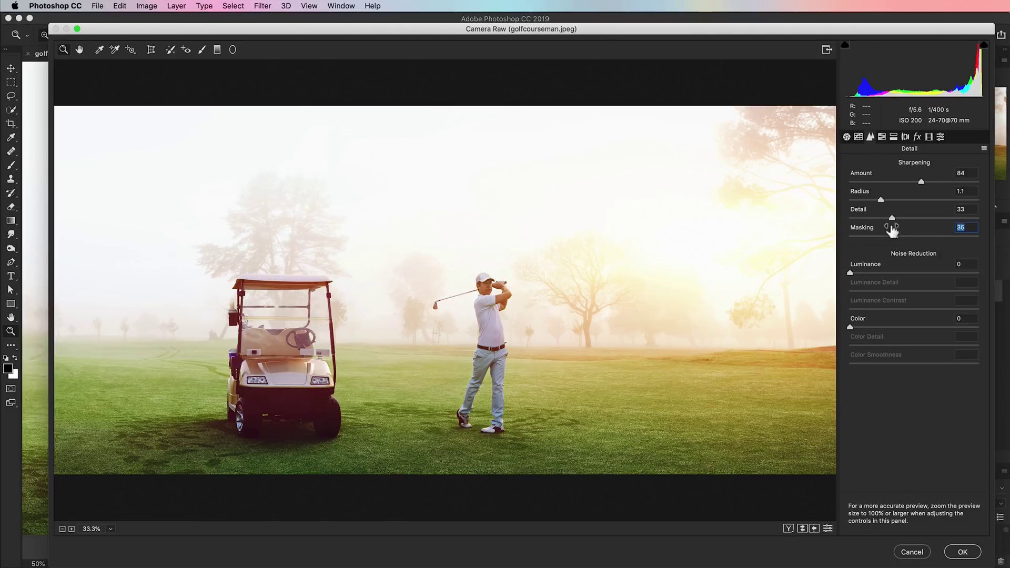
key(alt)
drag(896, 236, 907, 239)
drag(911, 239, 912, 240)
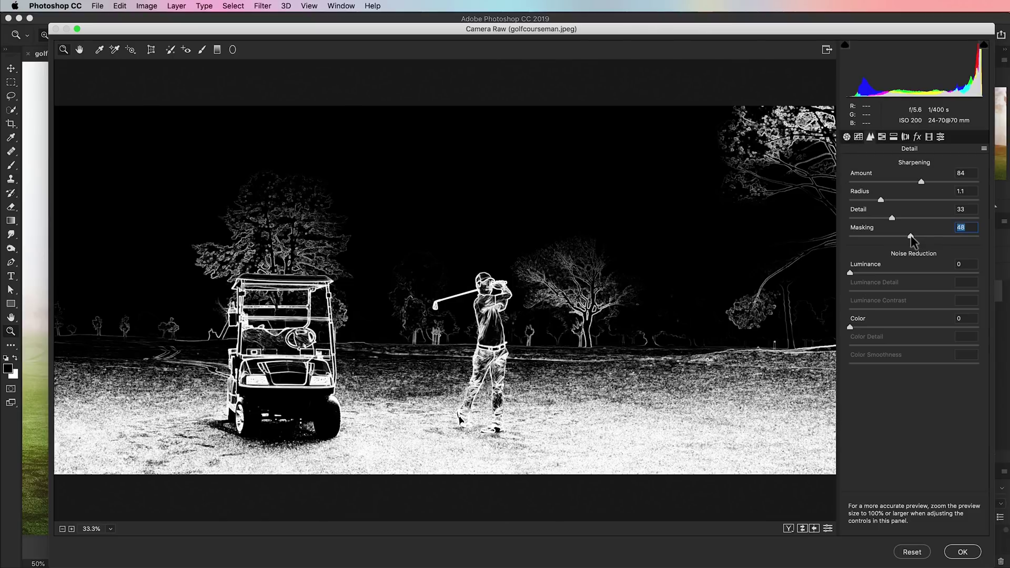
drag(910, 237, 910, 237)
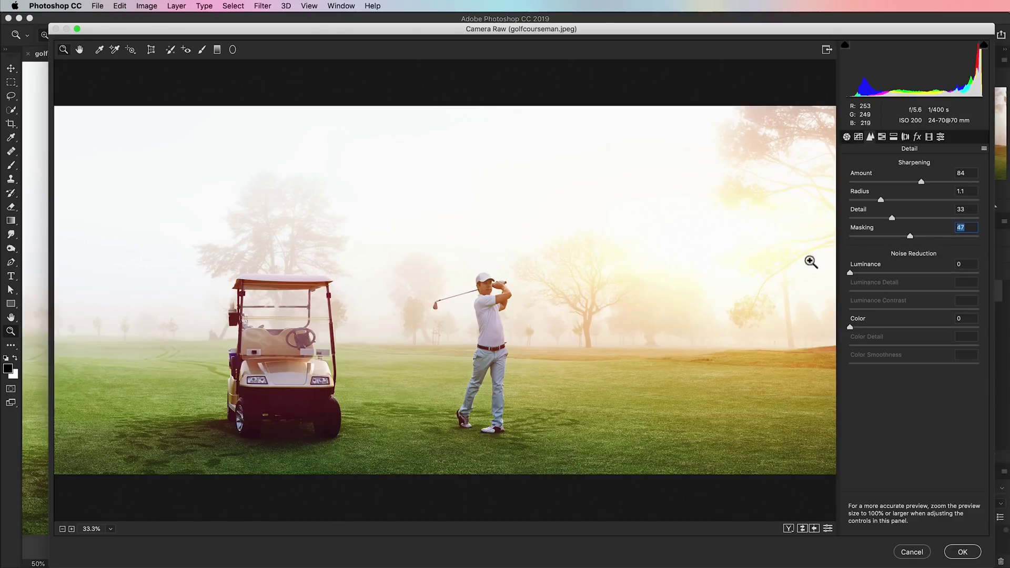
click(965, 550)
Toggle the sharpening off and on twice with undo/redo to compare before and after.
scroll(507, 375, up, 10)
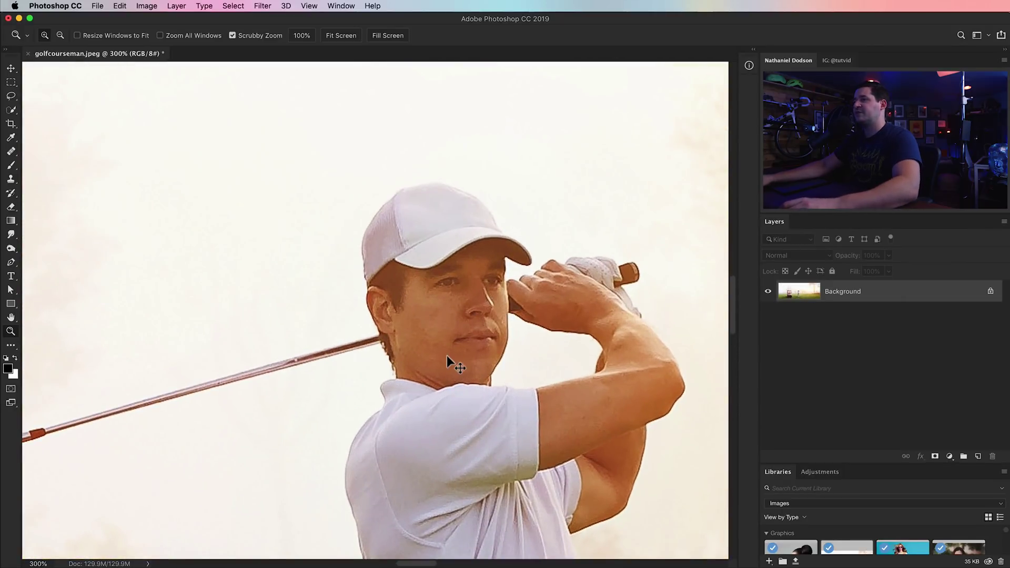
key(super+z)
key(shift+super+z)
key(super+z)
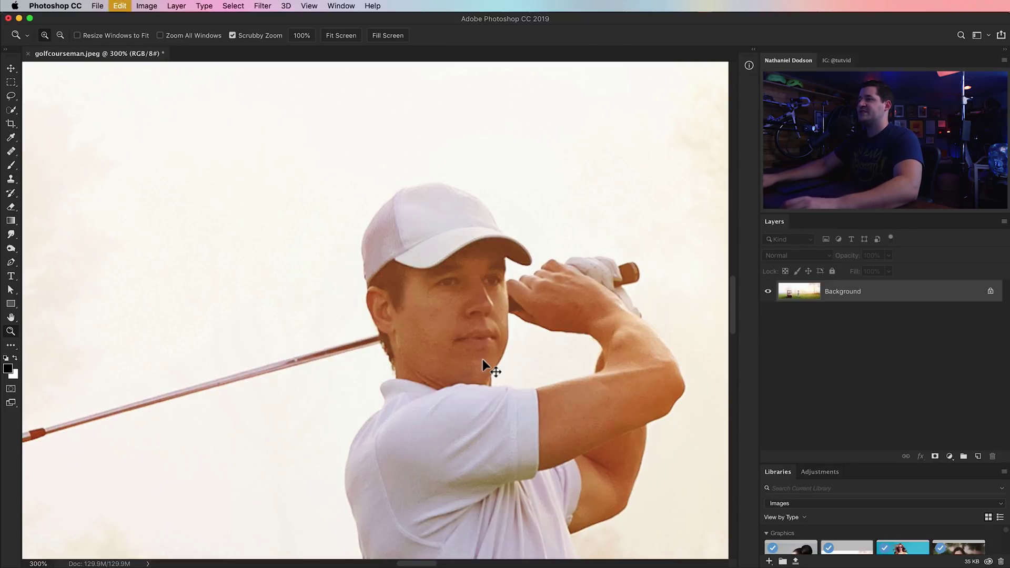
key(shift+super+z)
Zoom out to 25% and pan left to view the whole sharpened photo.
key(super+minus)
key(super+minus)
key(super+minus)
key(super+minus)
key(super+minus)
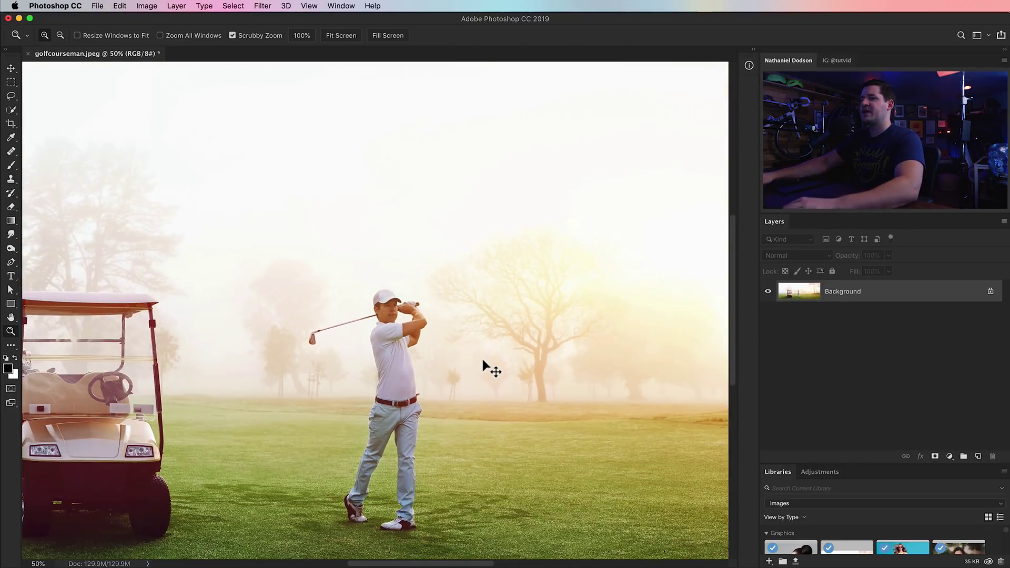
key(super+minus)
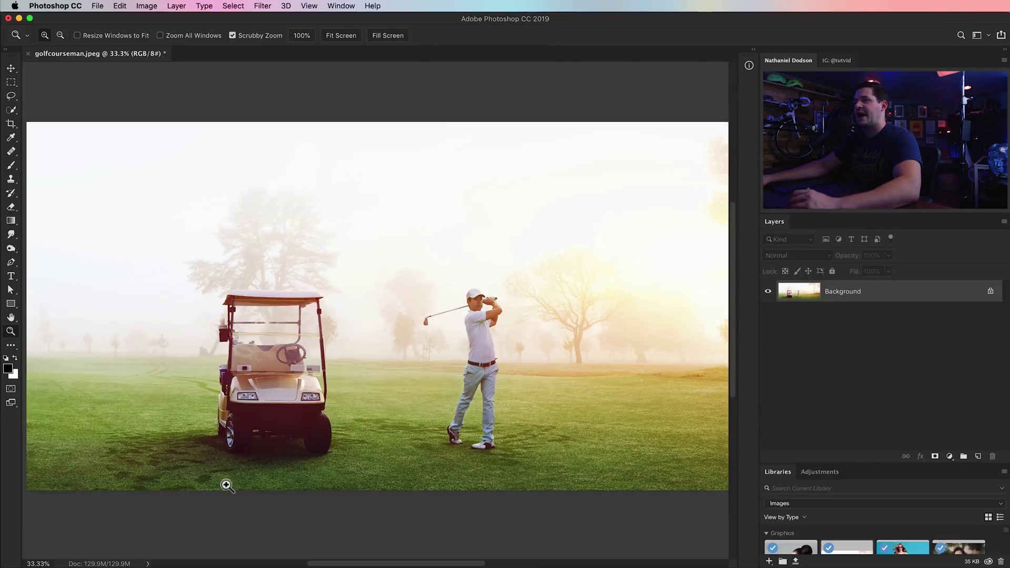
drag(563, 345, 455, 346)
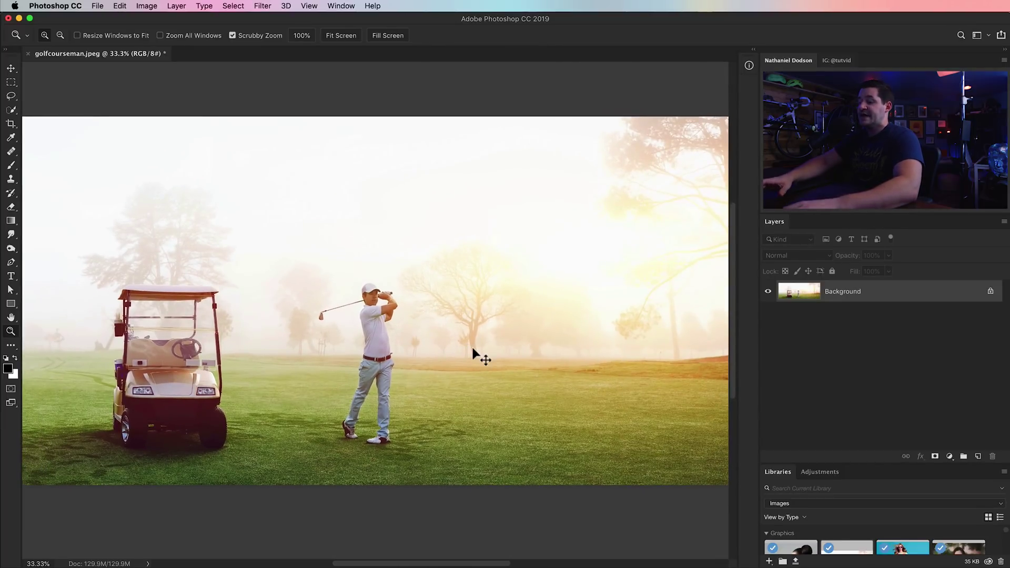
key(super+minus)
drag(482, 326, 462, 323)
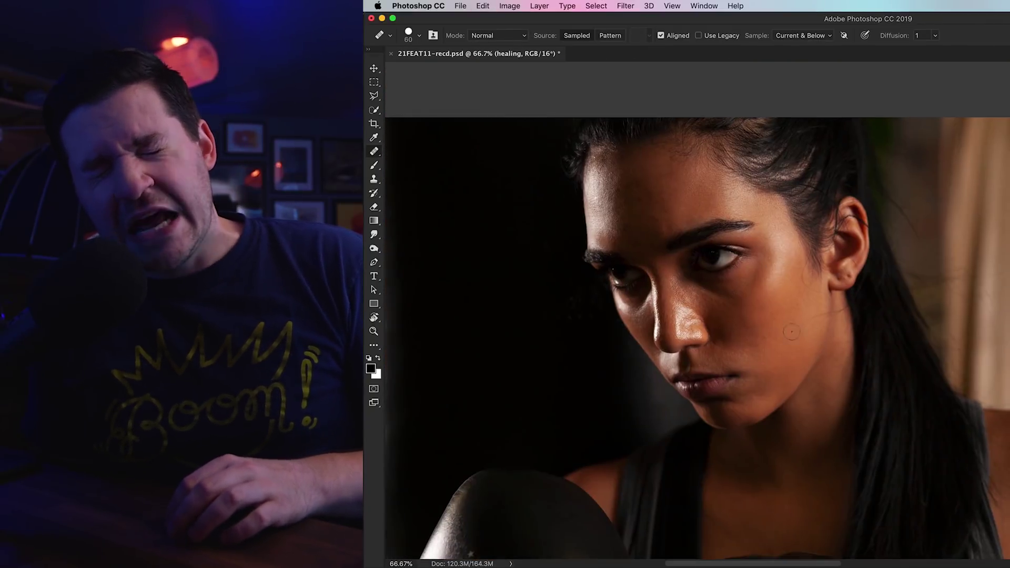
Sample skin tones from forehead, cheek and lower face, resizing the brush between 175 and 300.
key(v)
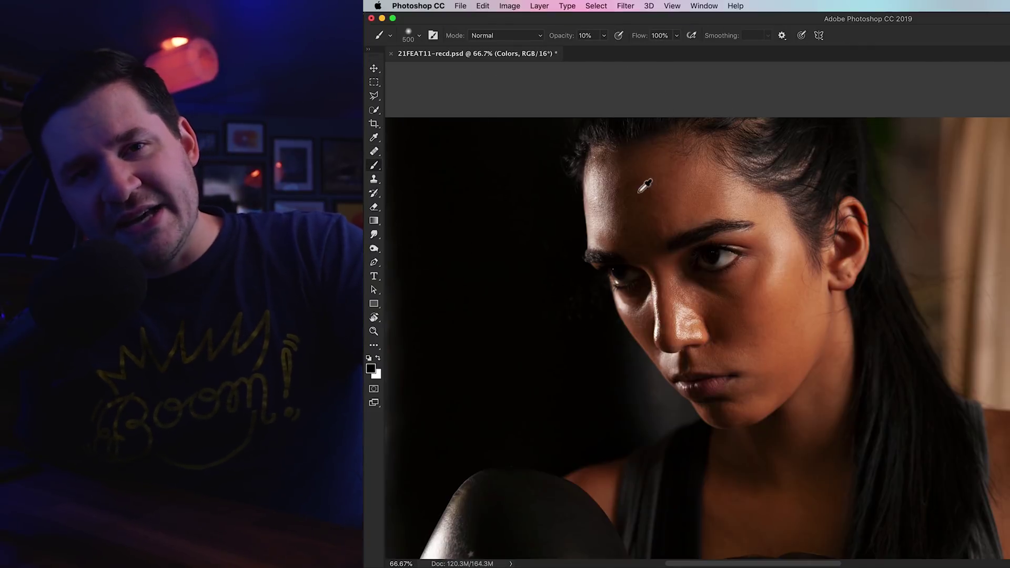
alt+click(738, 198)
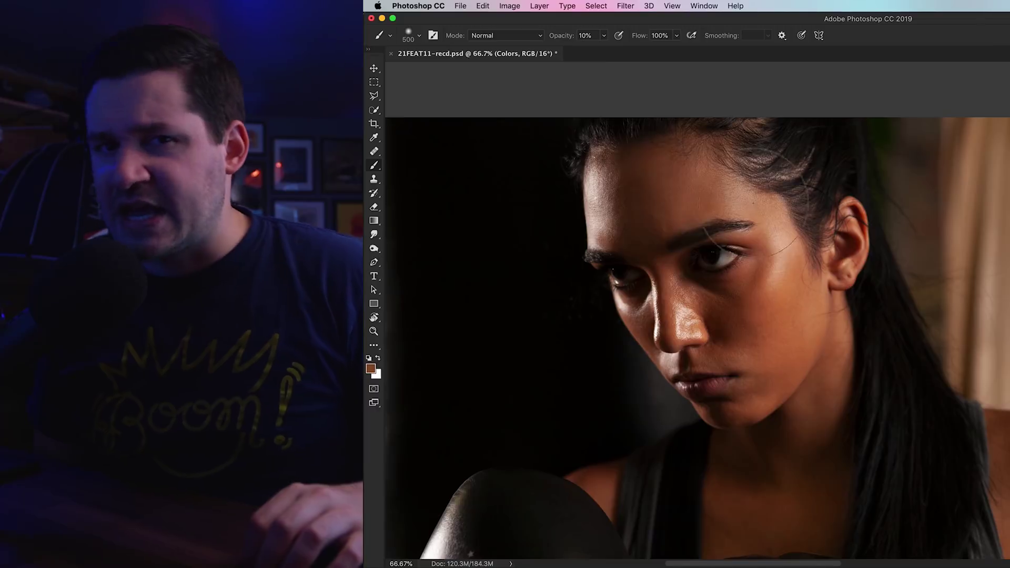
key(bracketleft)
key(bracketleft)
key(bracketleft)
key(bracketleft)
key(bracketleft)
alt+click(664, 331)
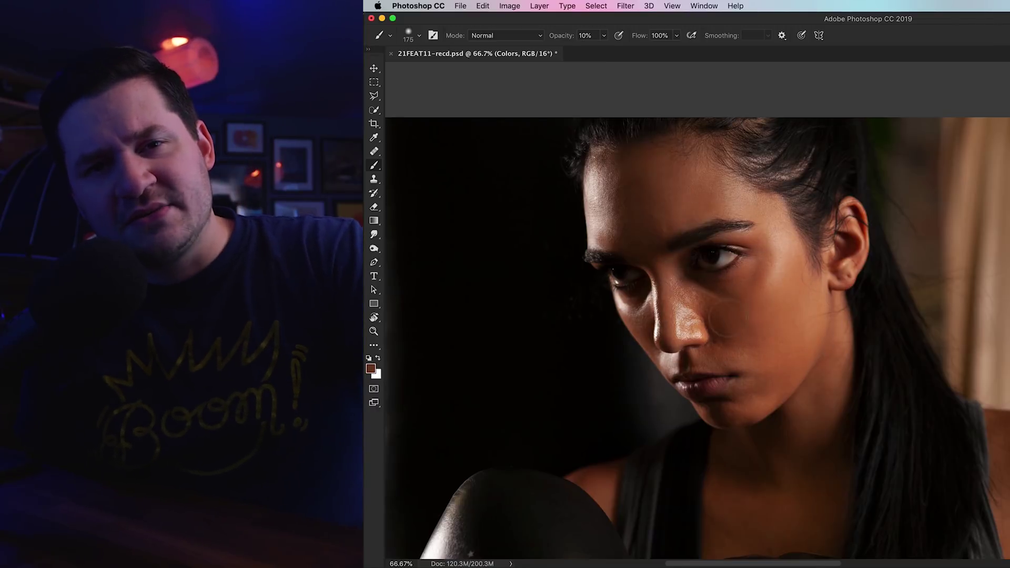
key(bracketright)
key(bracketright)
key(bracketright)
alt+click(771, 397)
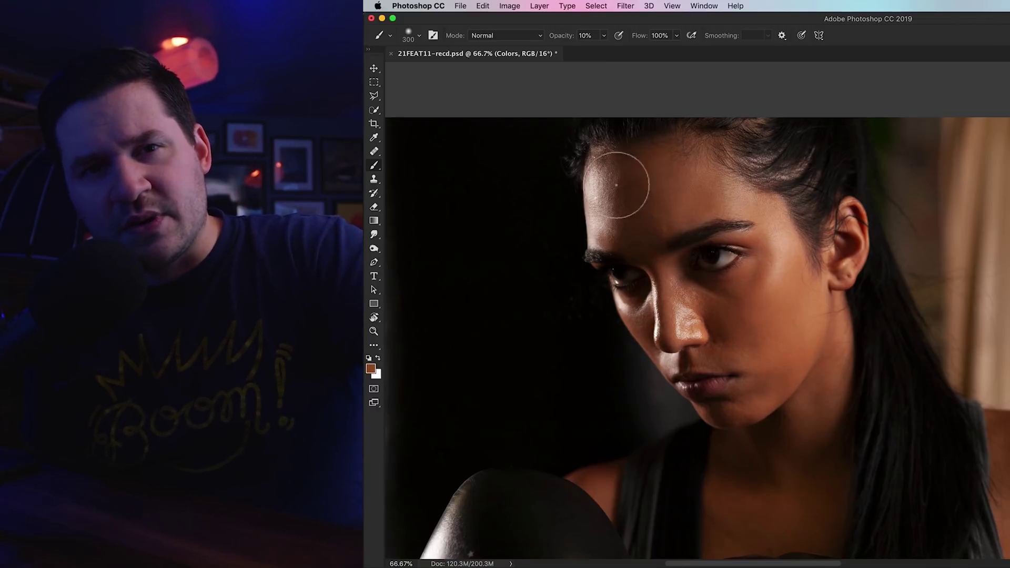